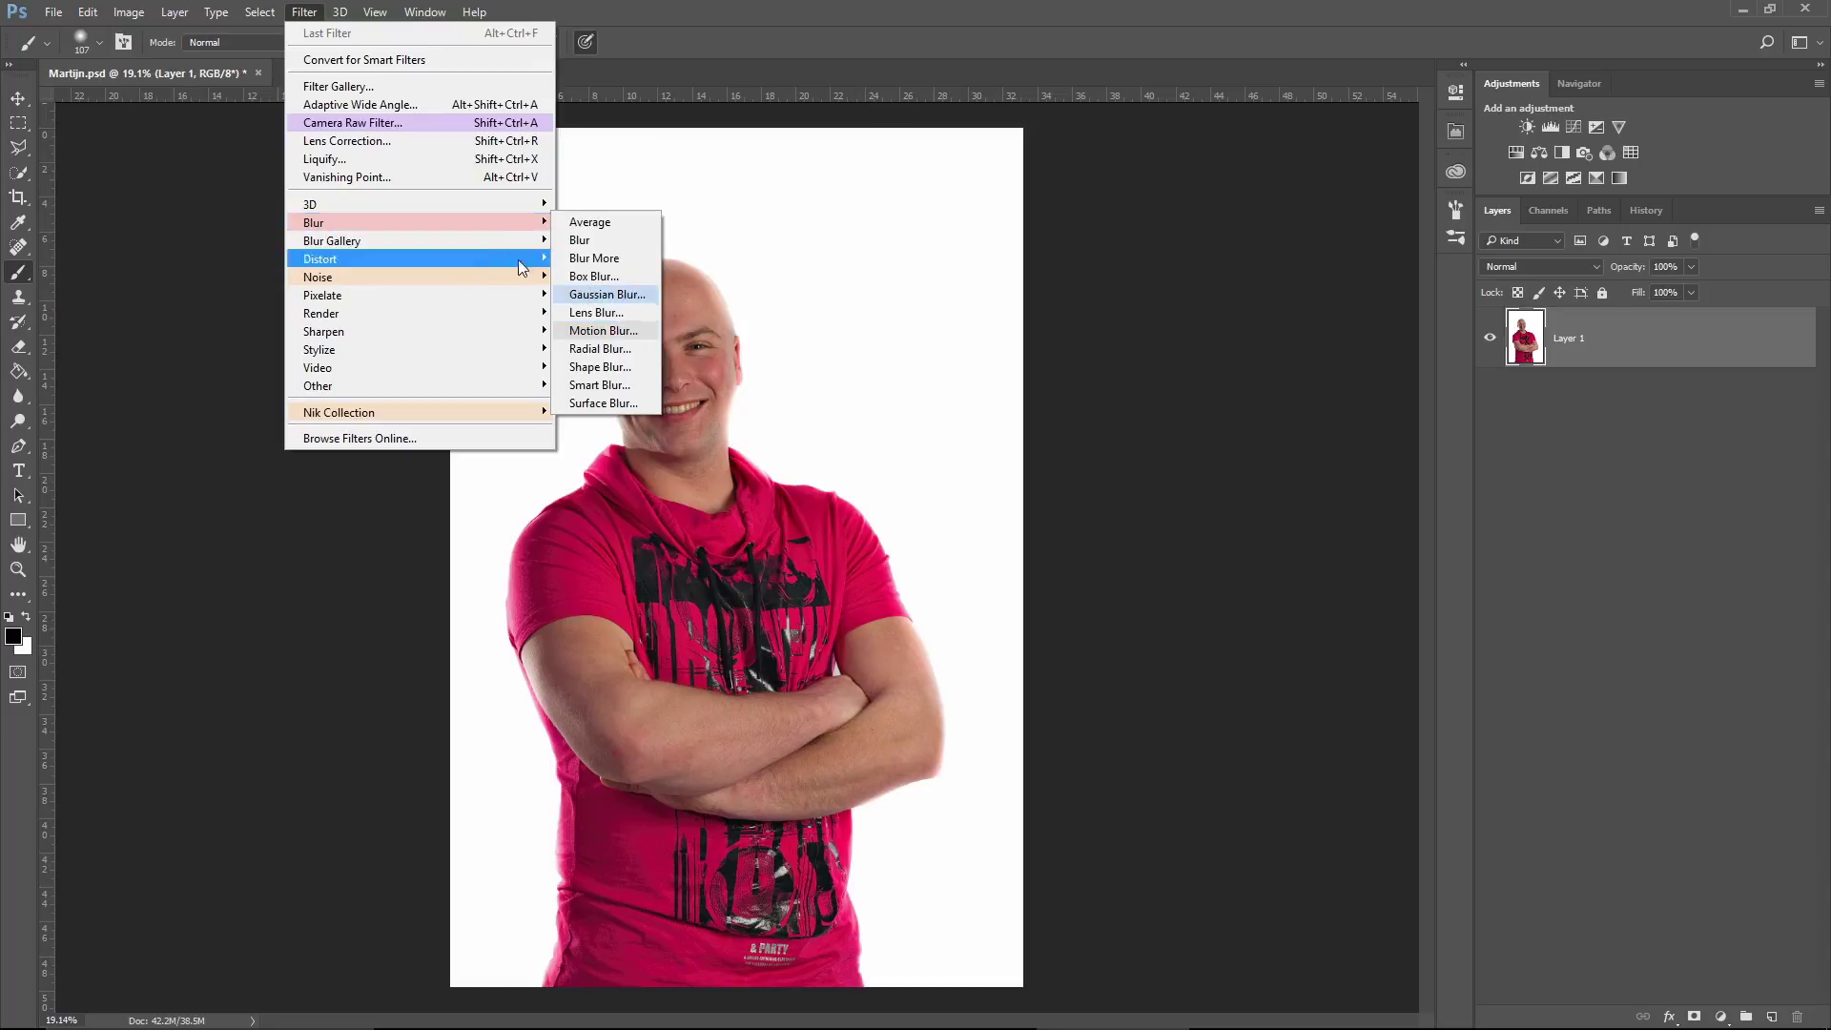
- Browse the Filter menu list and close it without choosing anything
mouse_move(437, 277)
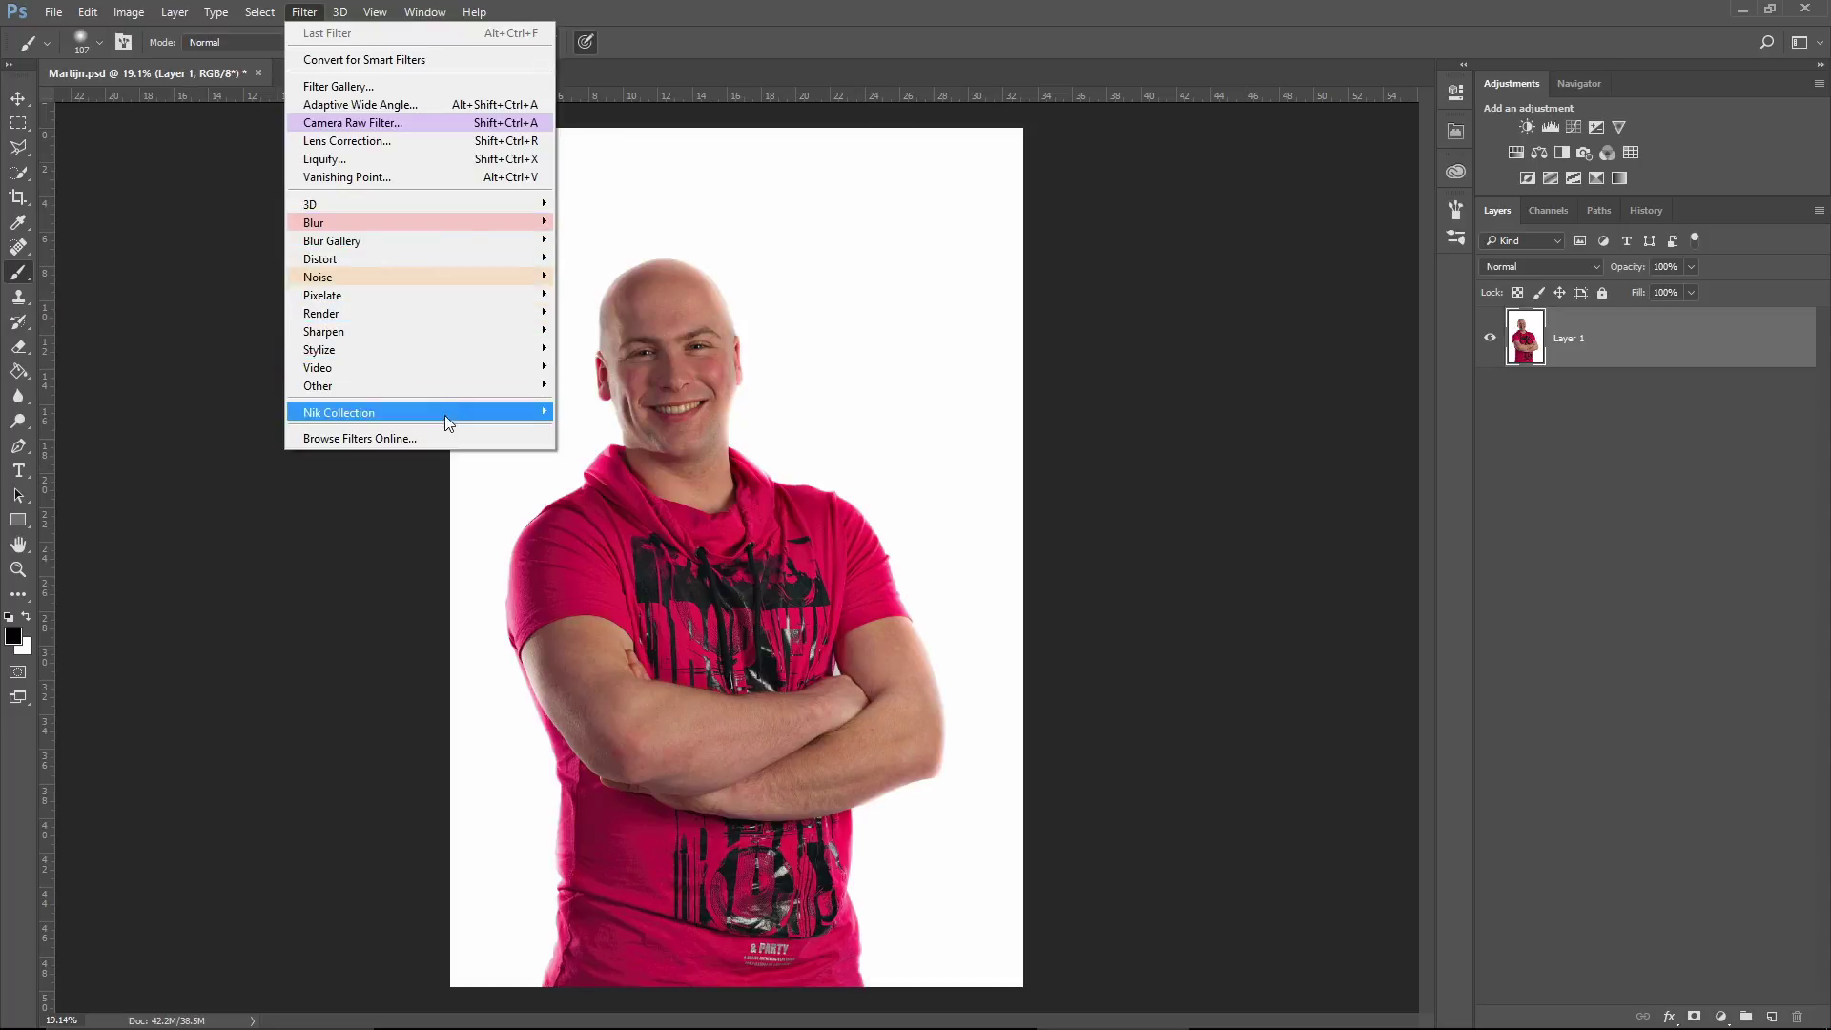
mouse_move(452, 418)
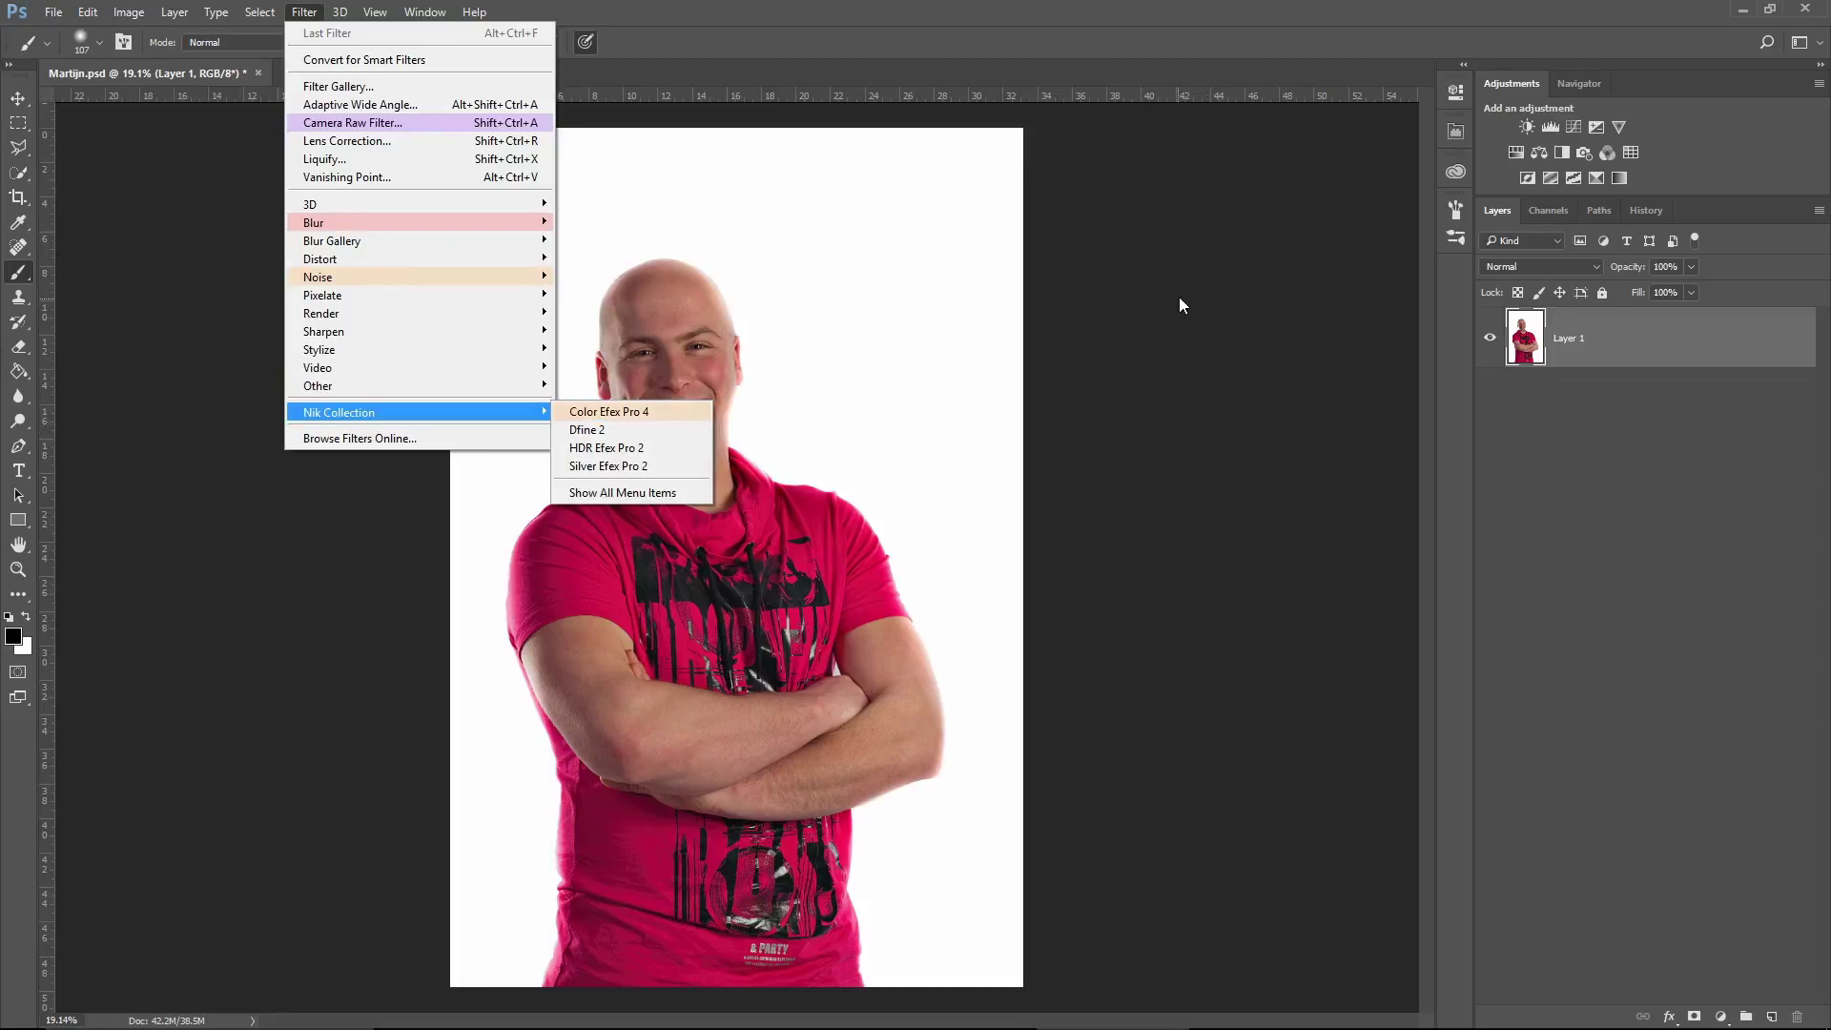
click(1148, 365)
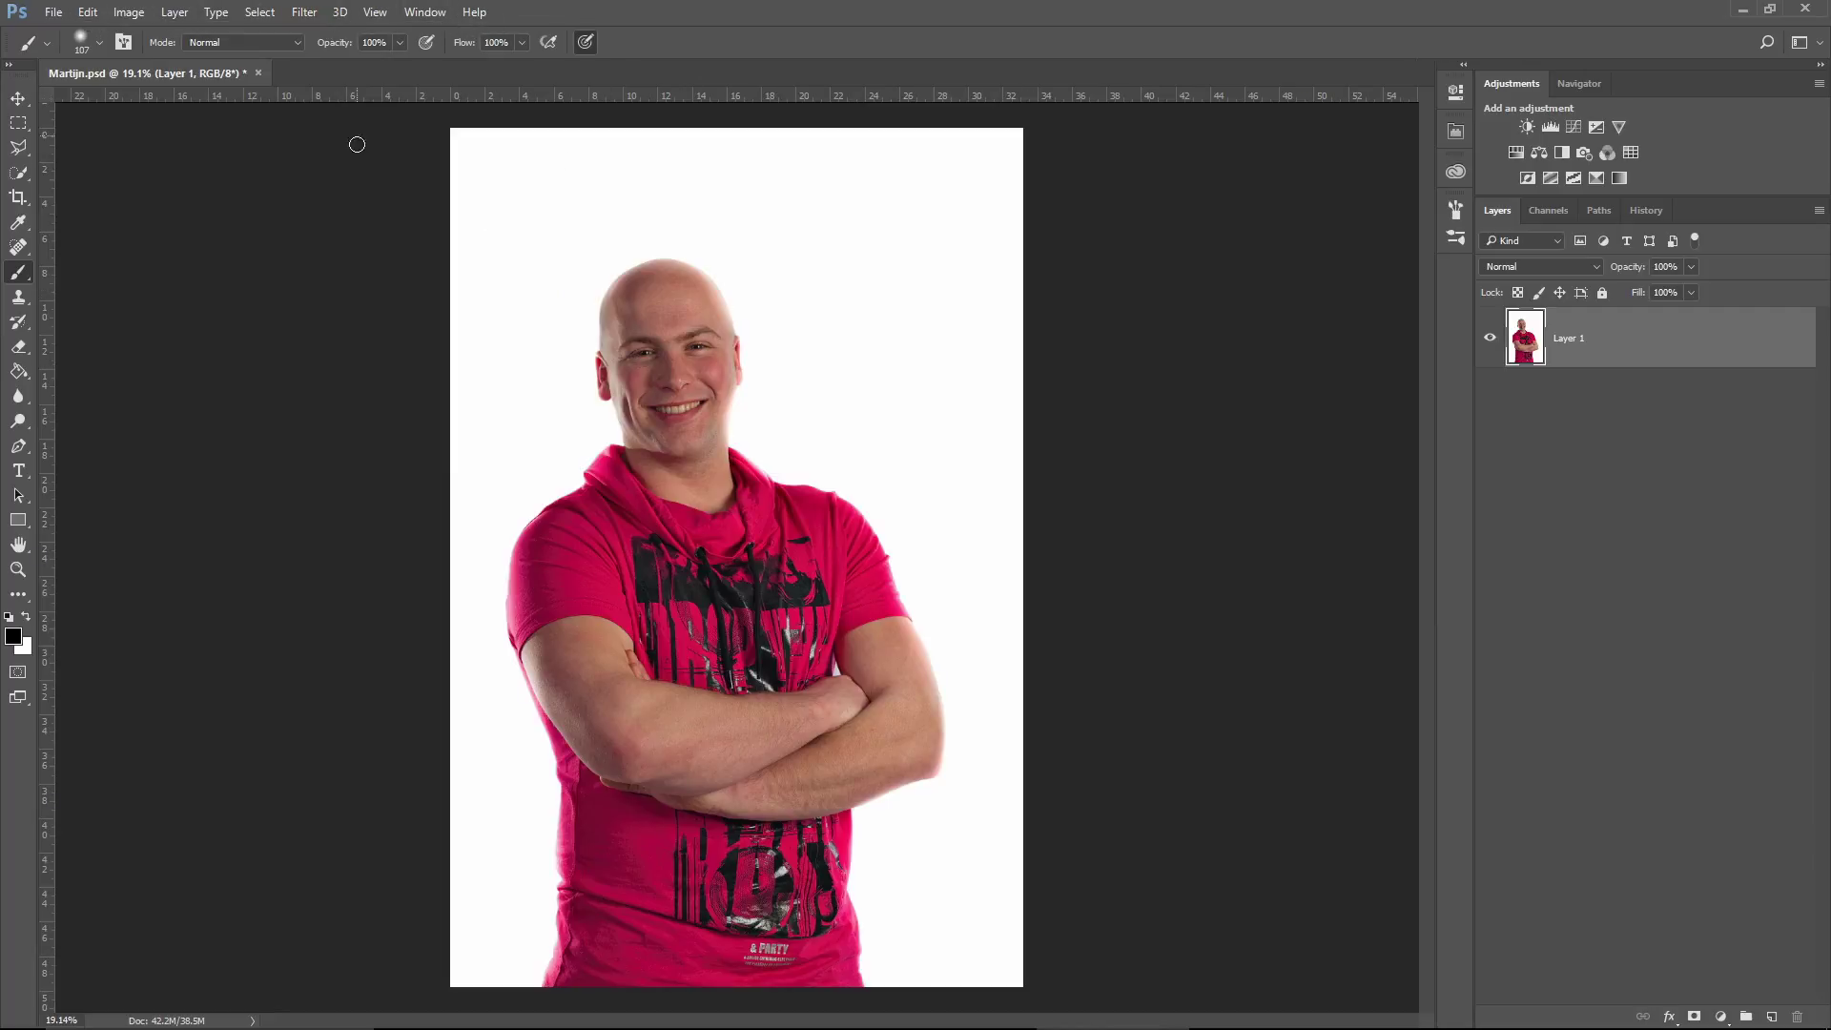
- Open Edit > Menus and enlarge the Keyboard Shortcuts and Menus dialog to list every application menu
click(87, 14)
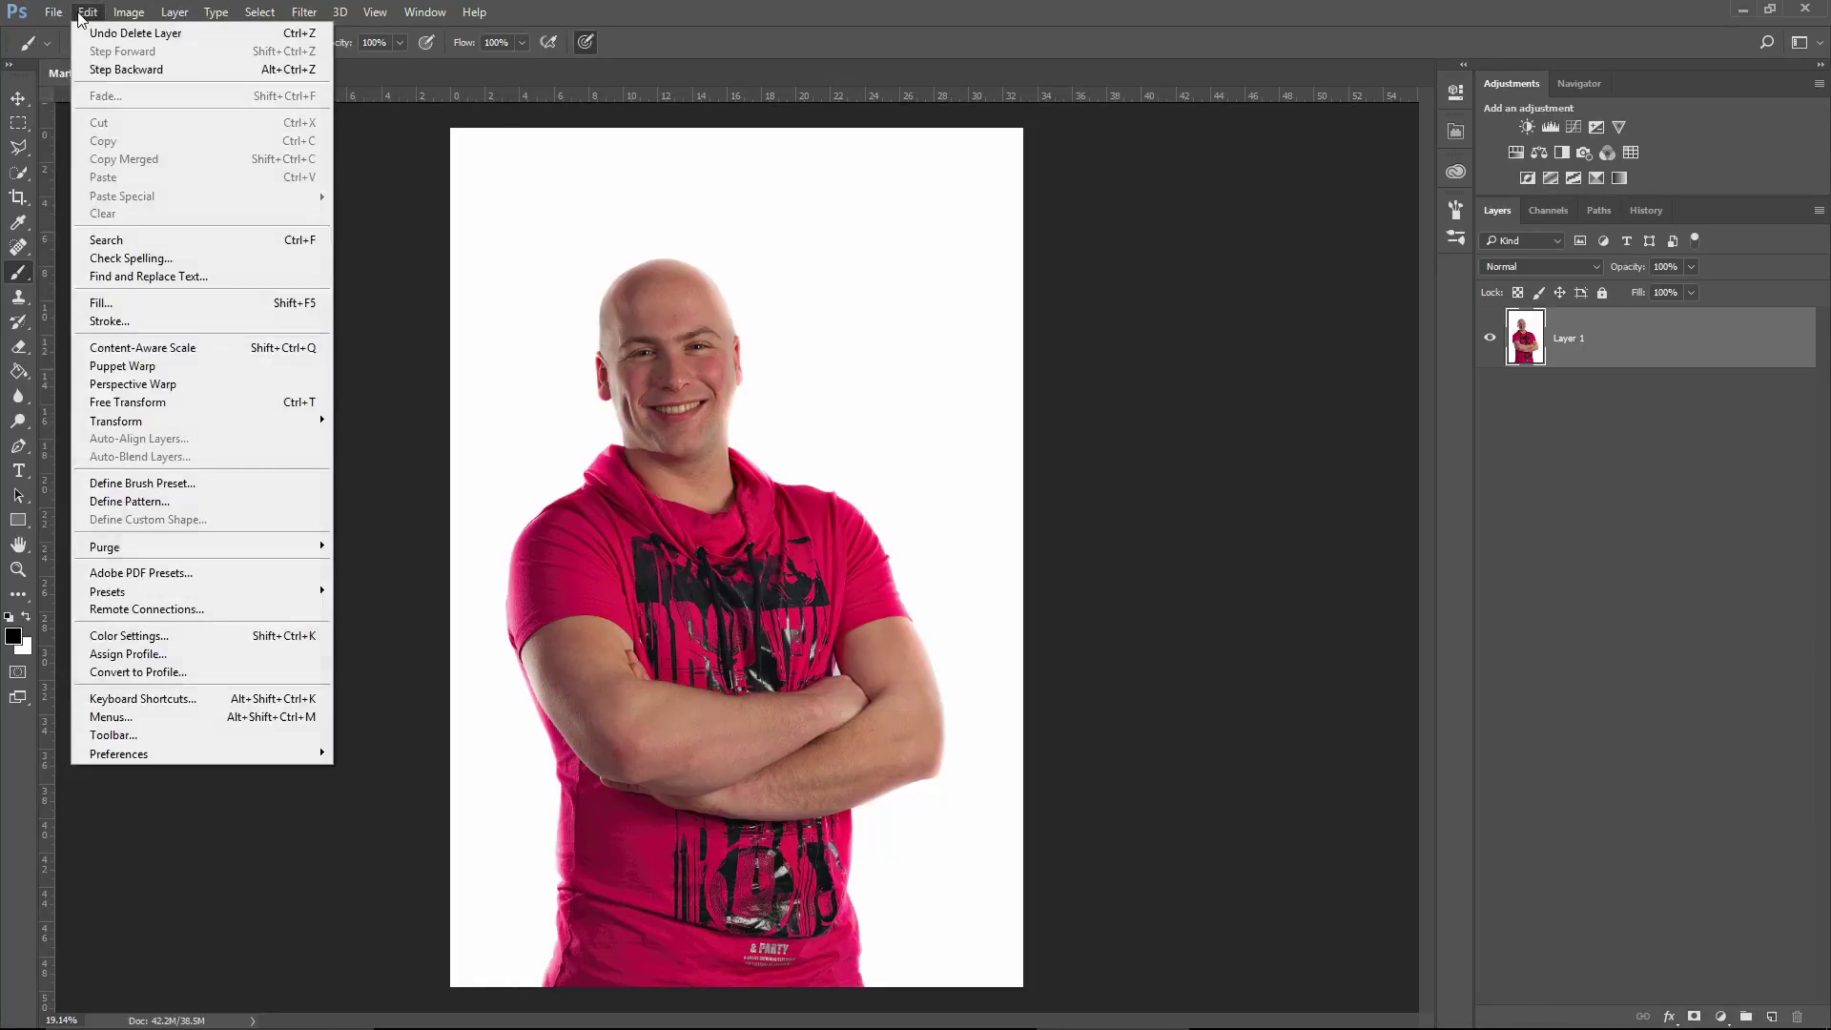
click(177, 717)
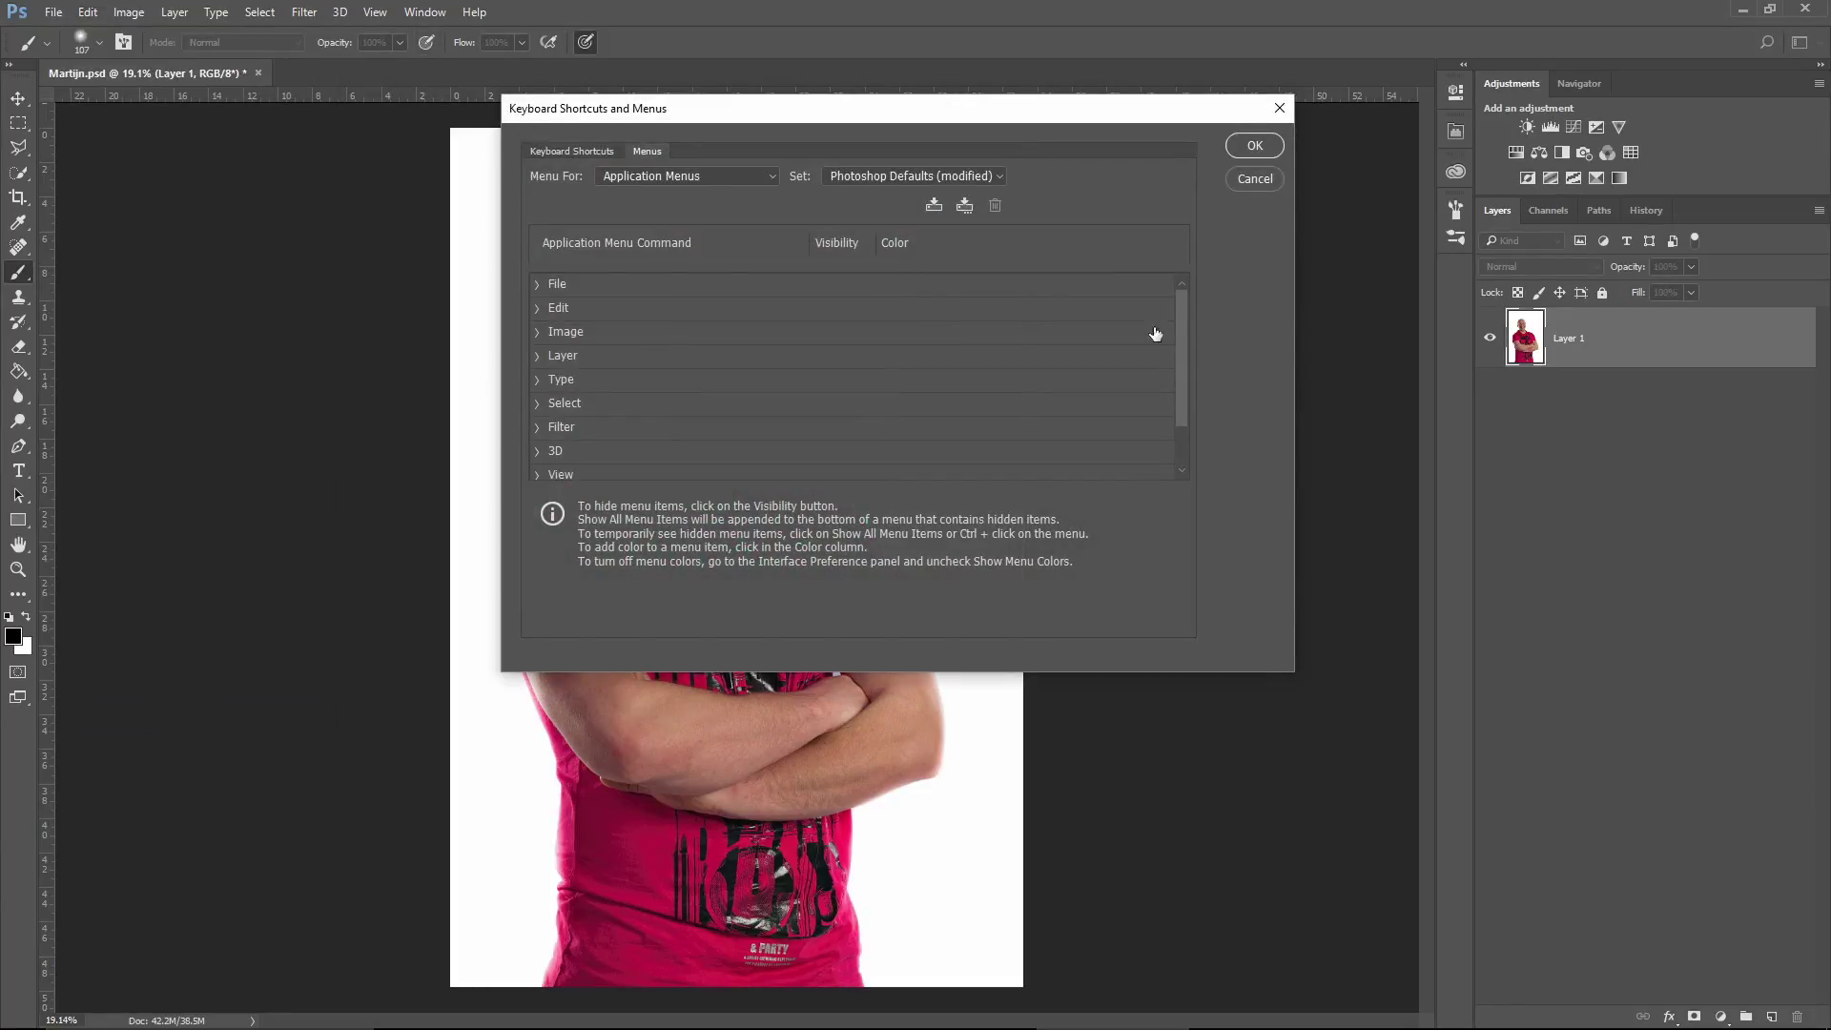
mouse_move(1180, 367)
mouse_down()
mouse_move(1179, 405)
mouse_move(1180, 361)
mouse_up()
drag(1127, 674, 1152, 994)
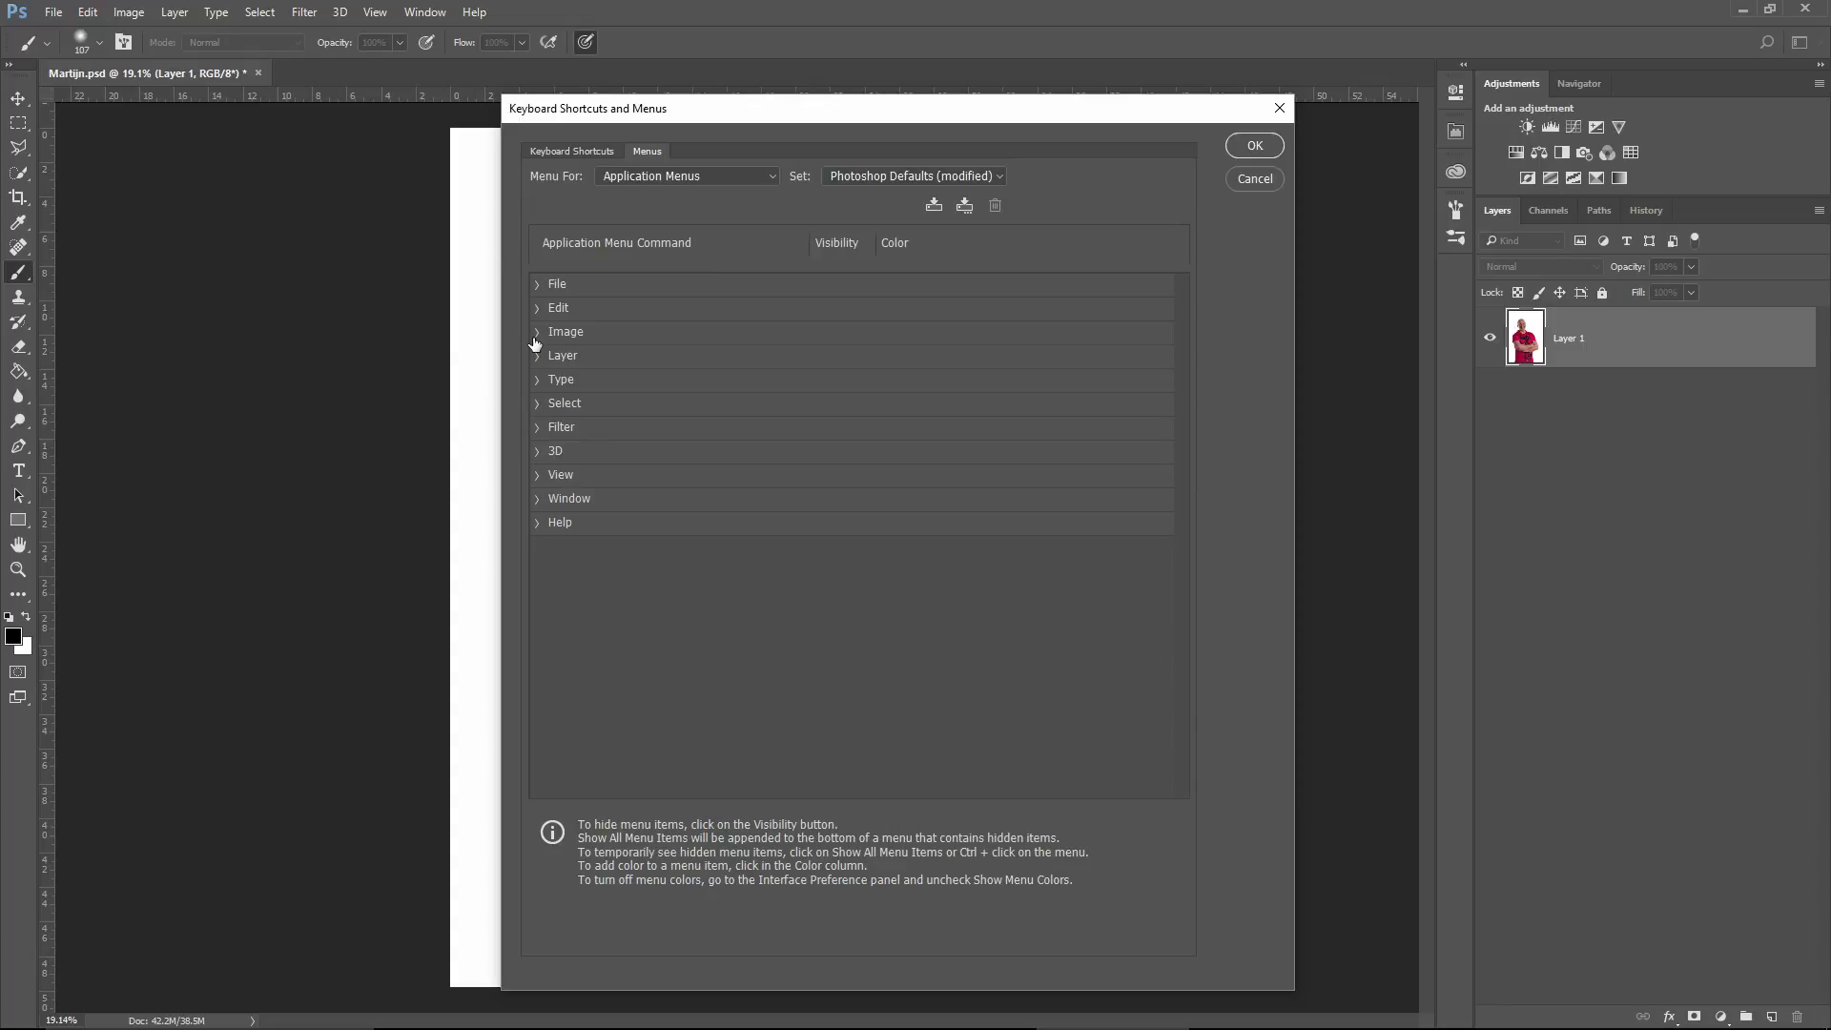
- Expand the Filter menu list and set Camera Raw Filter's colour to None, then back to Violet
click(538, 428)
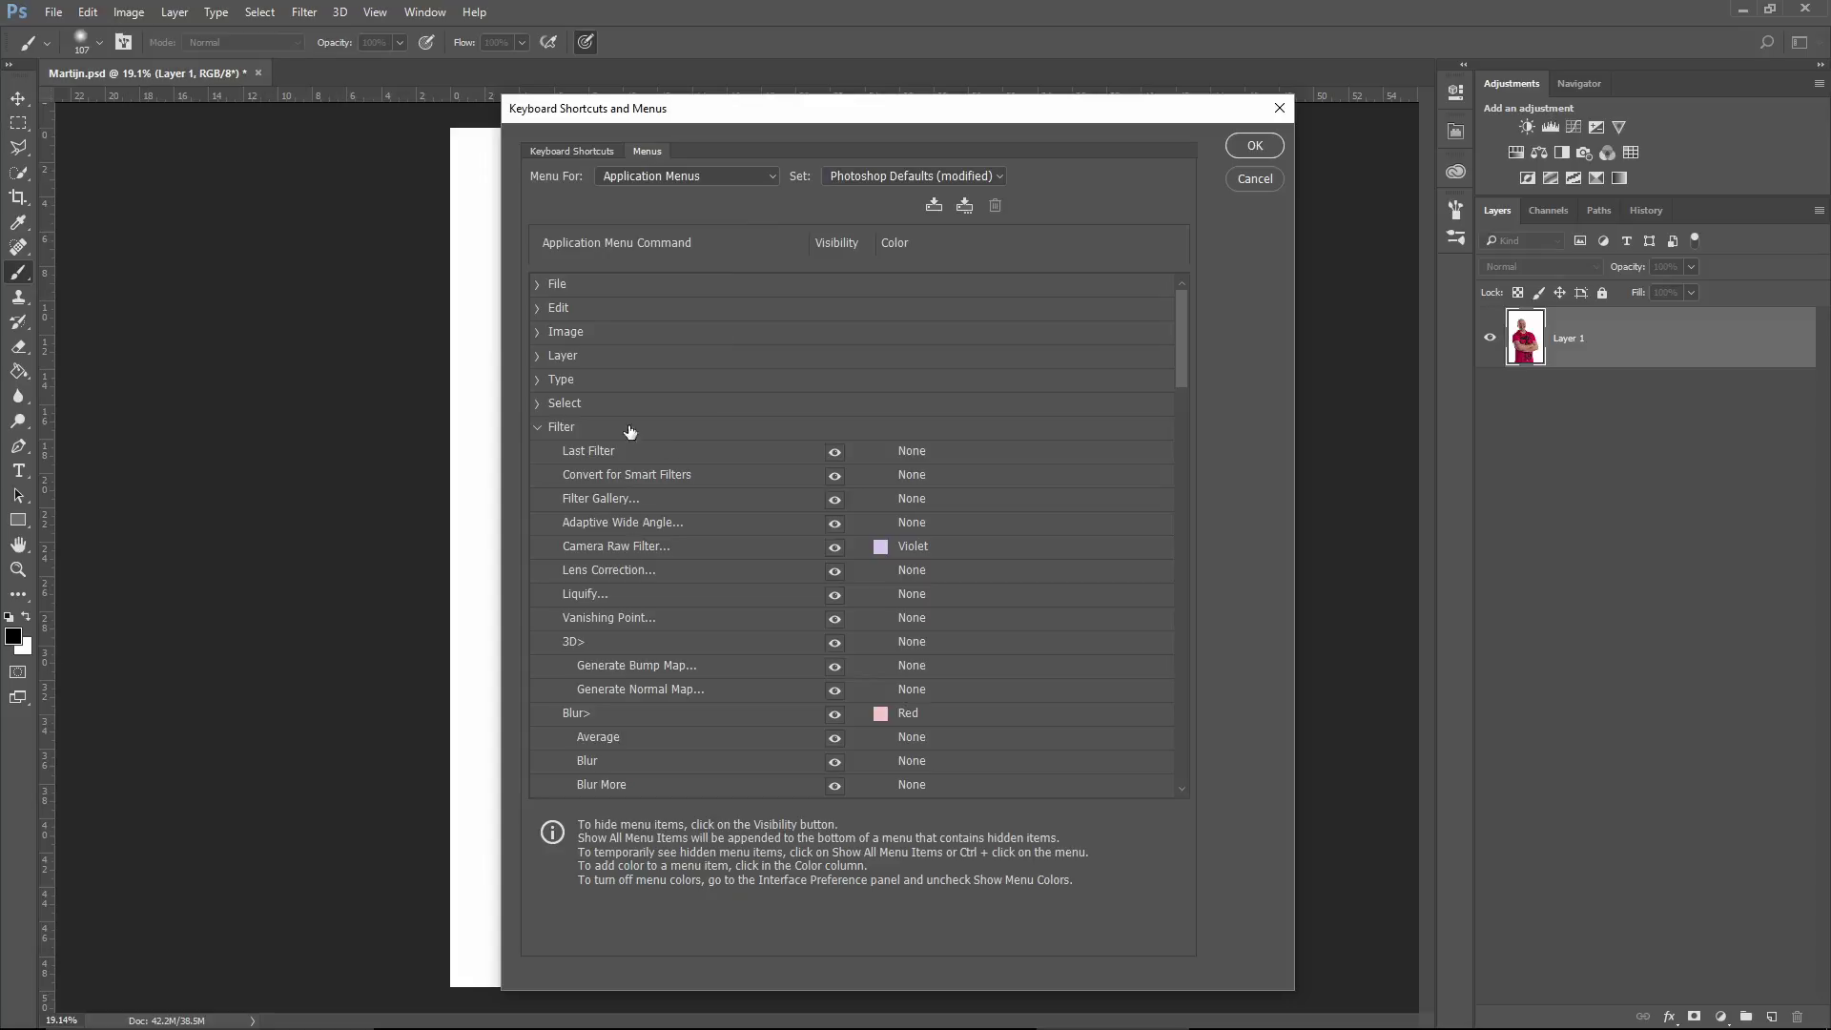
drag(1181, 349, 1192, 395)
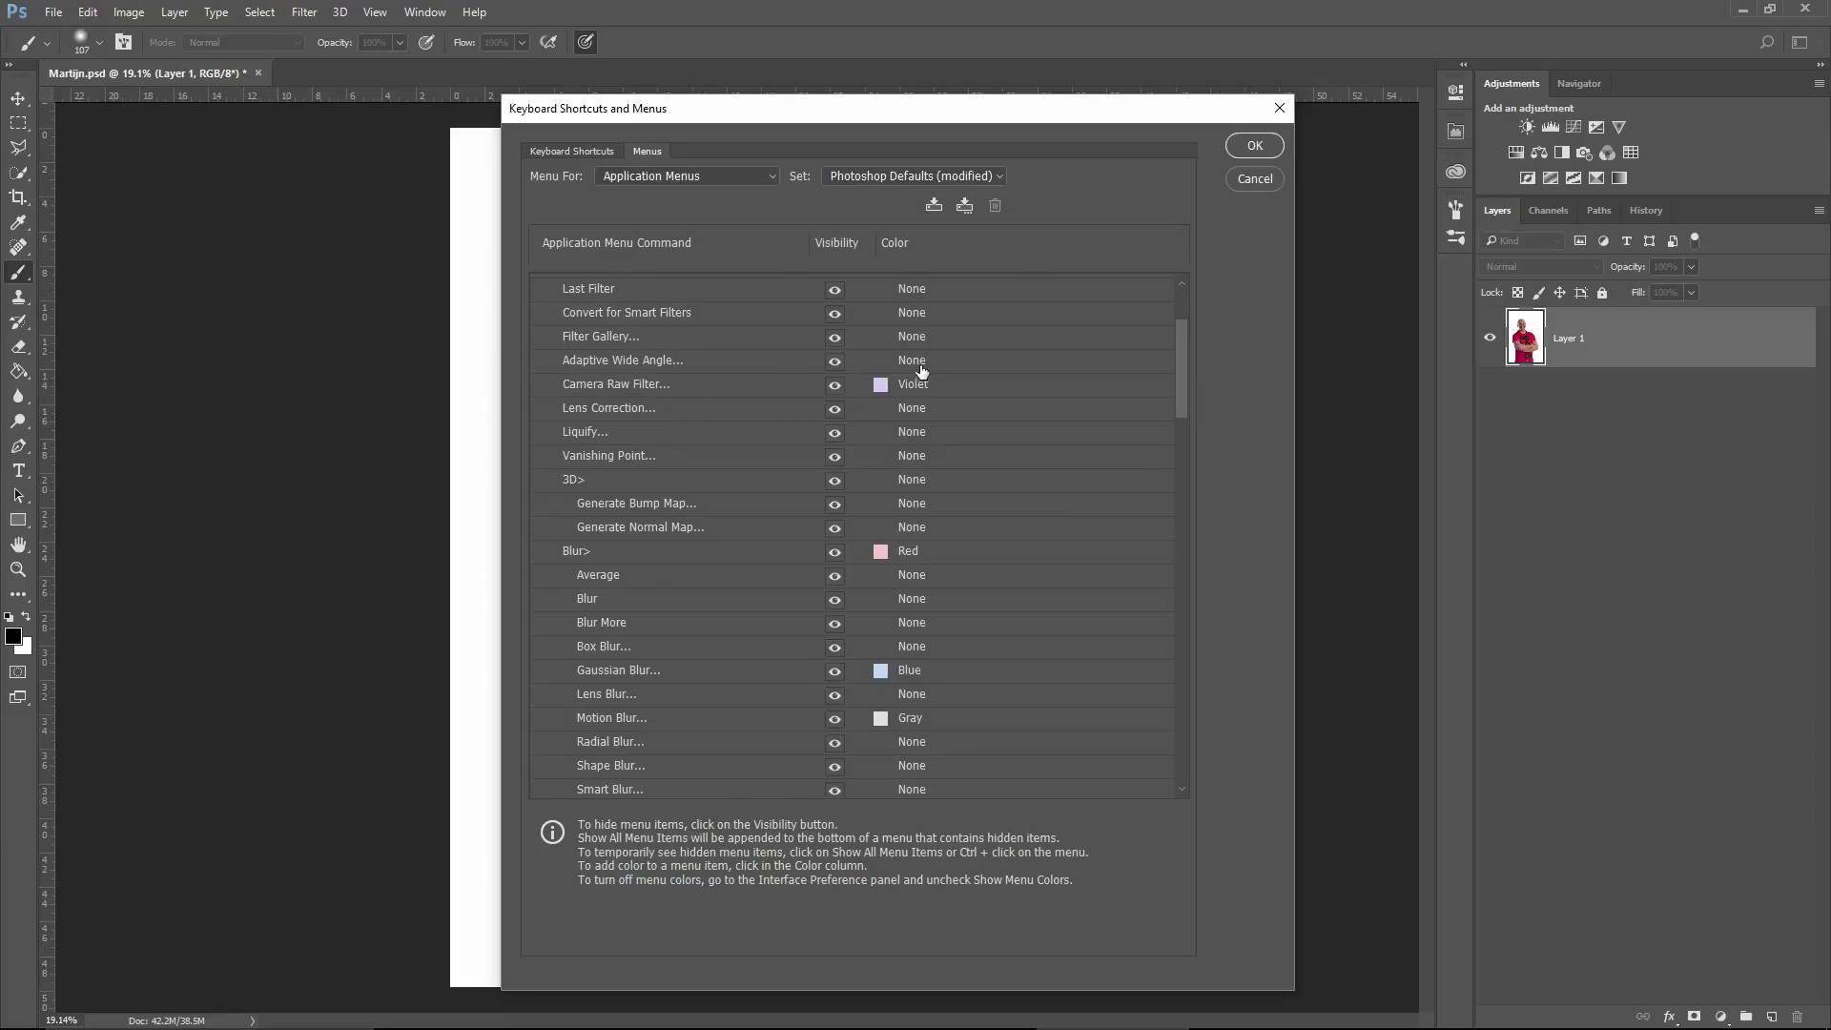
click(906, 391)
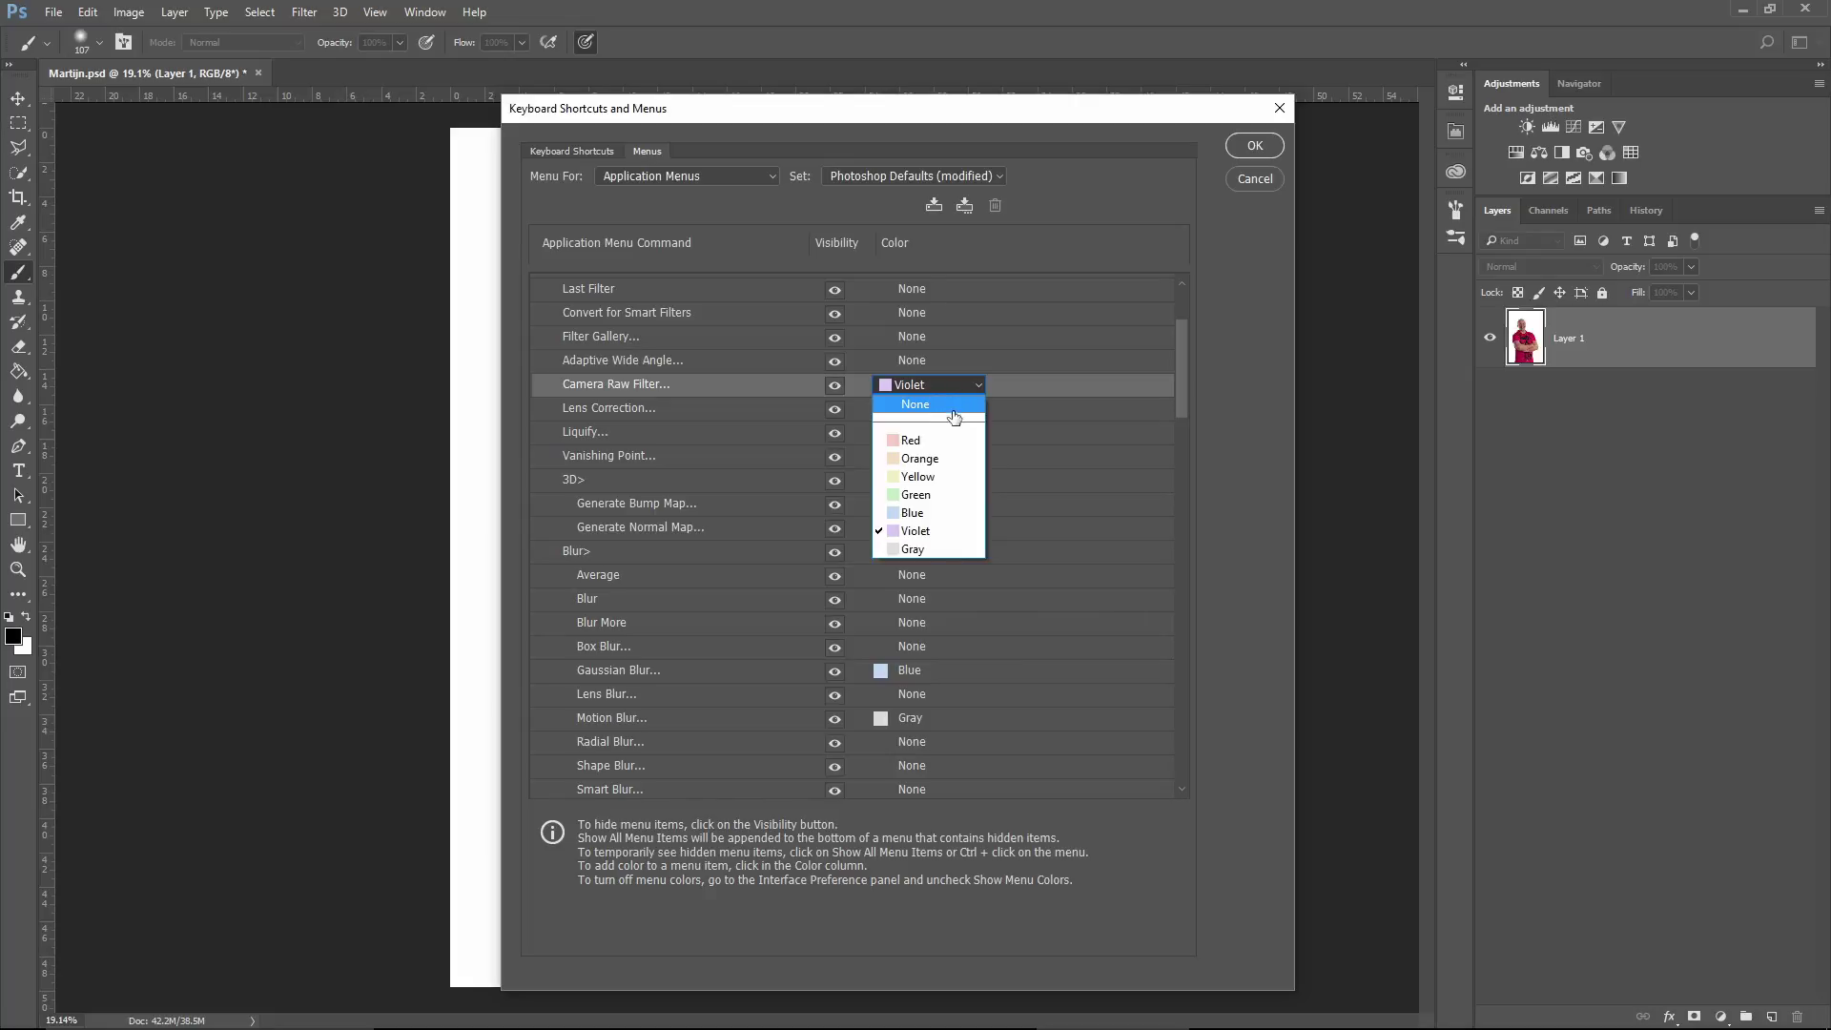
click(1033, 382)
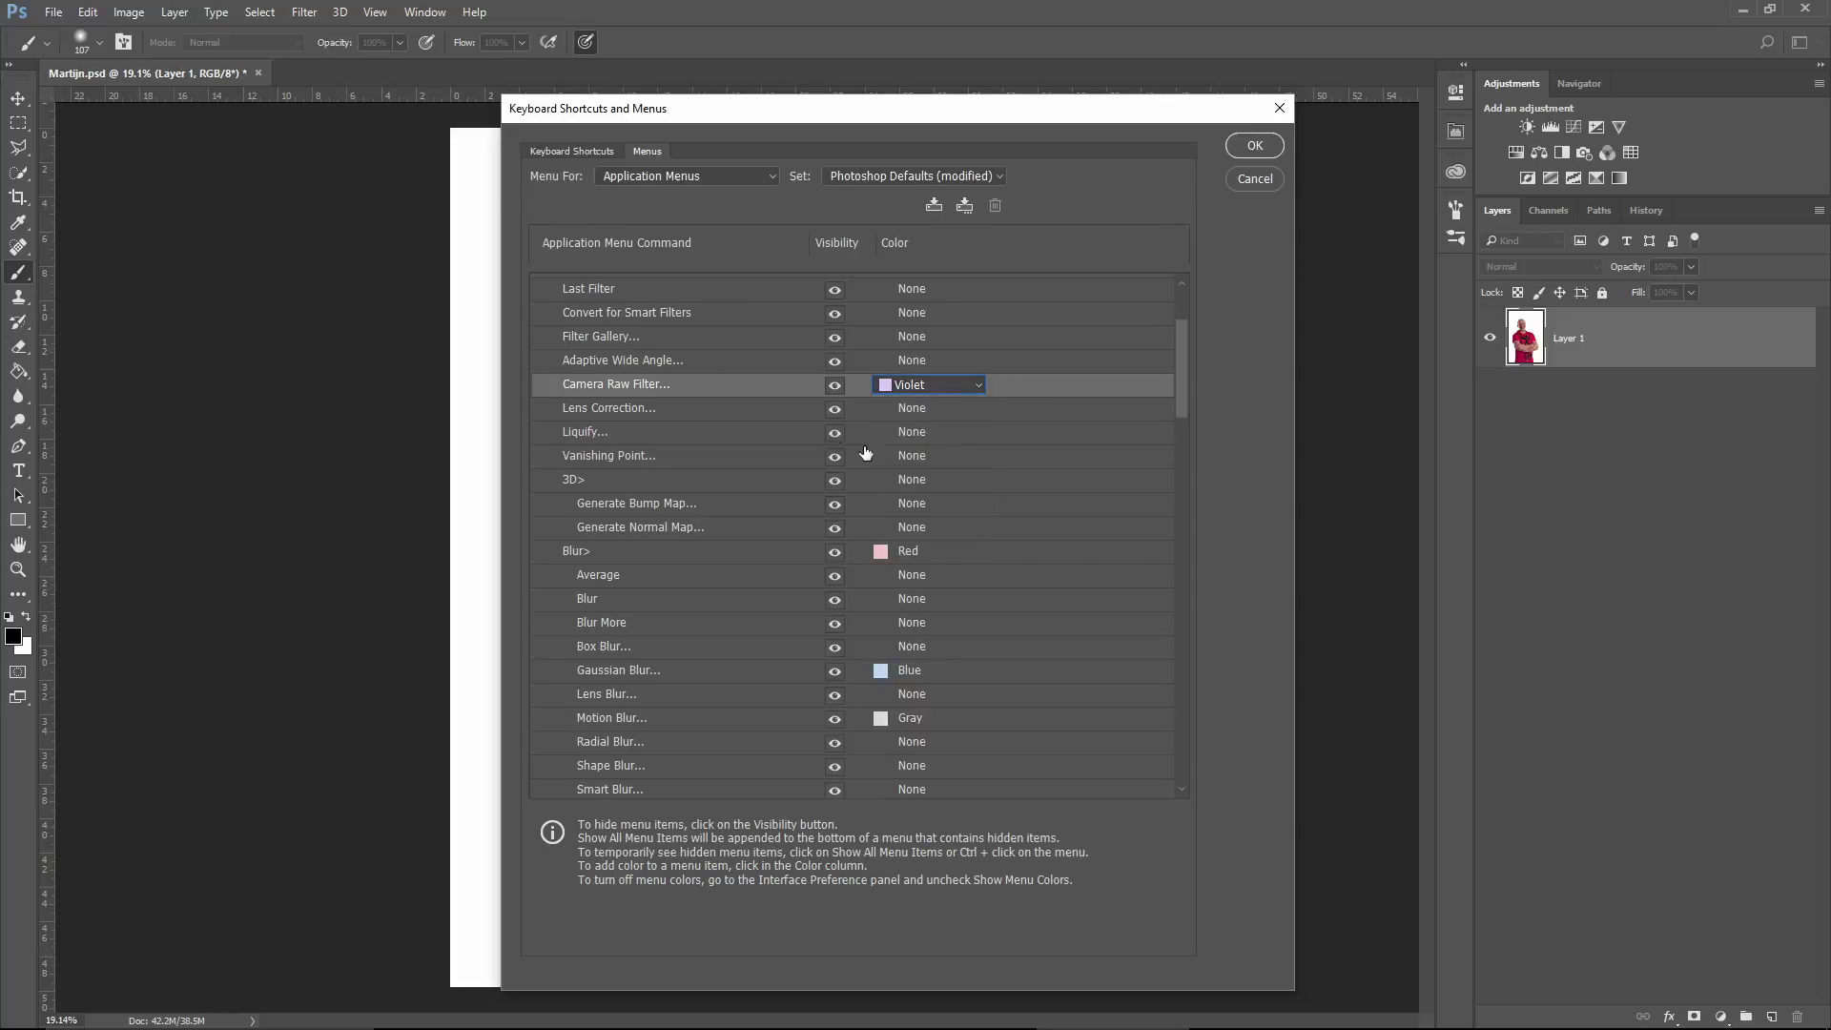
key(Home)
click(727, 412)
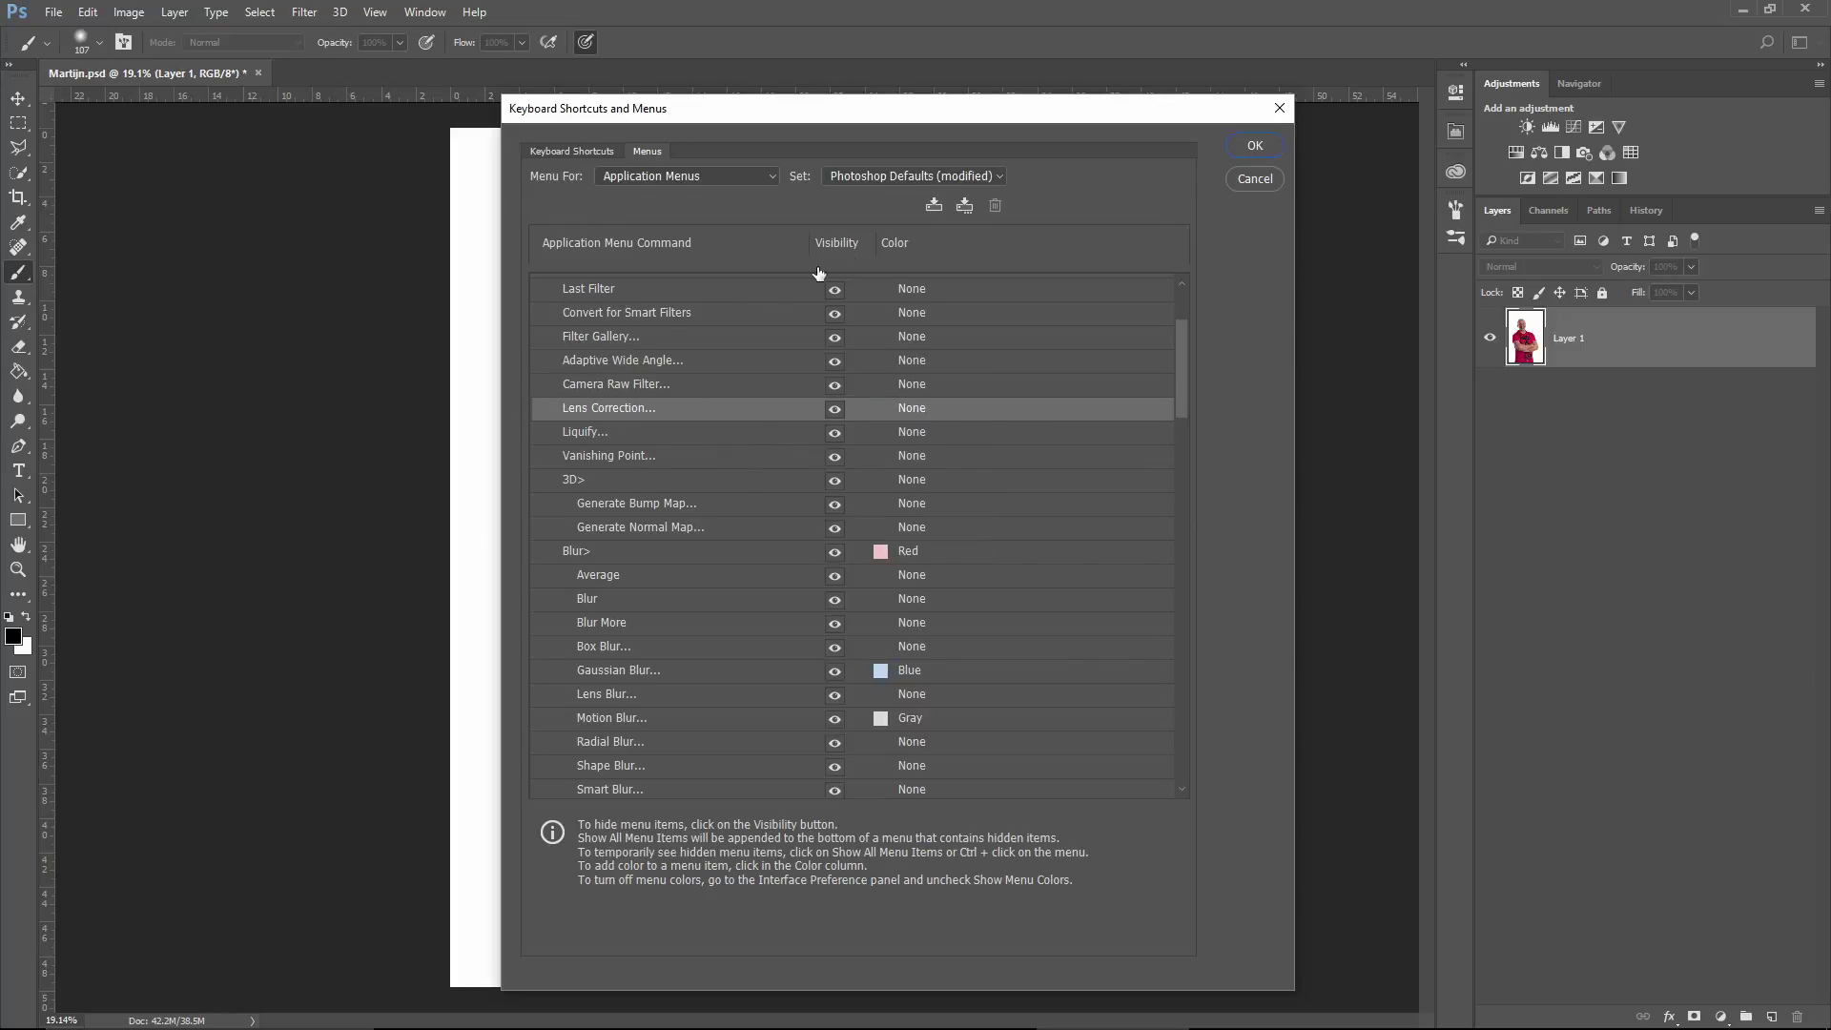
click(917, 386)
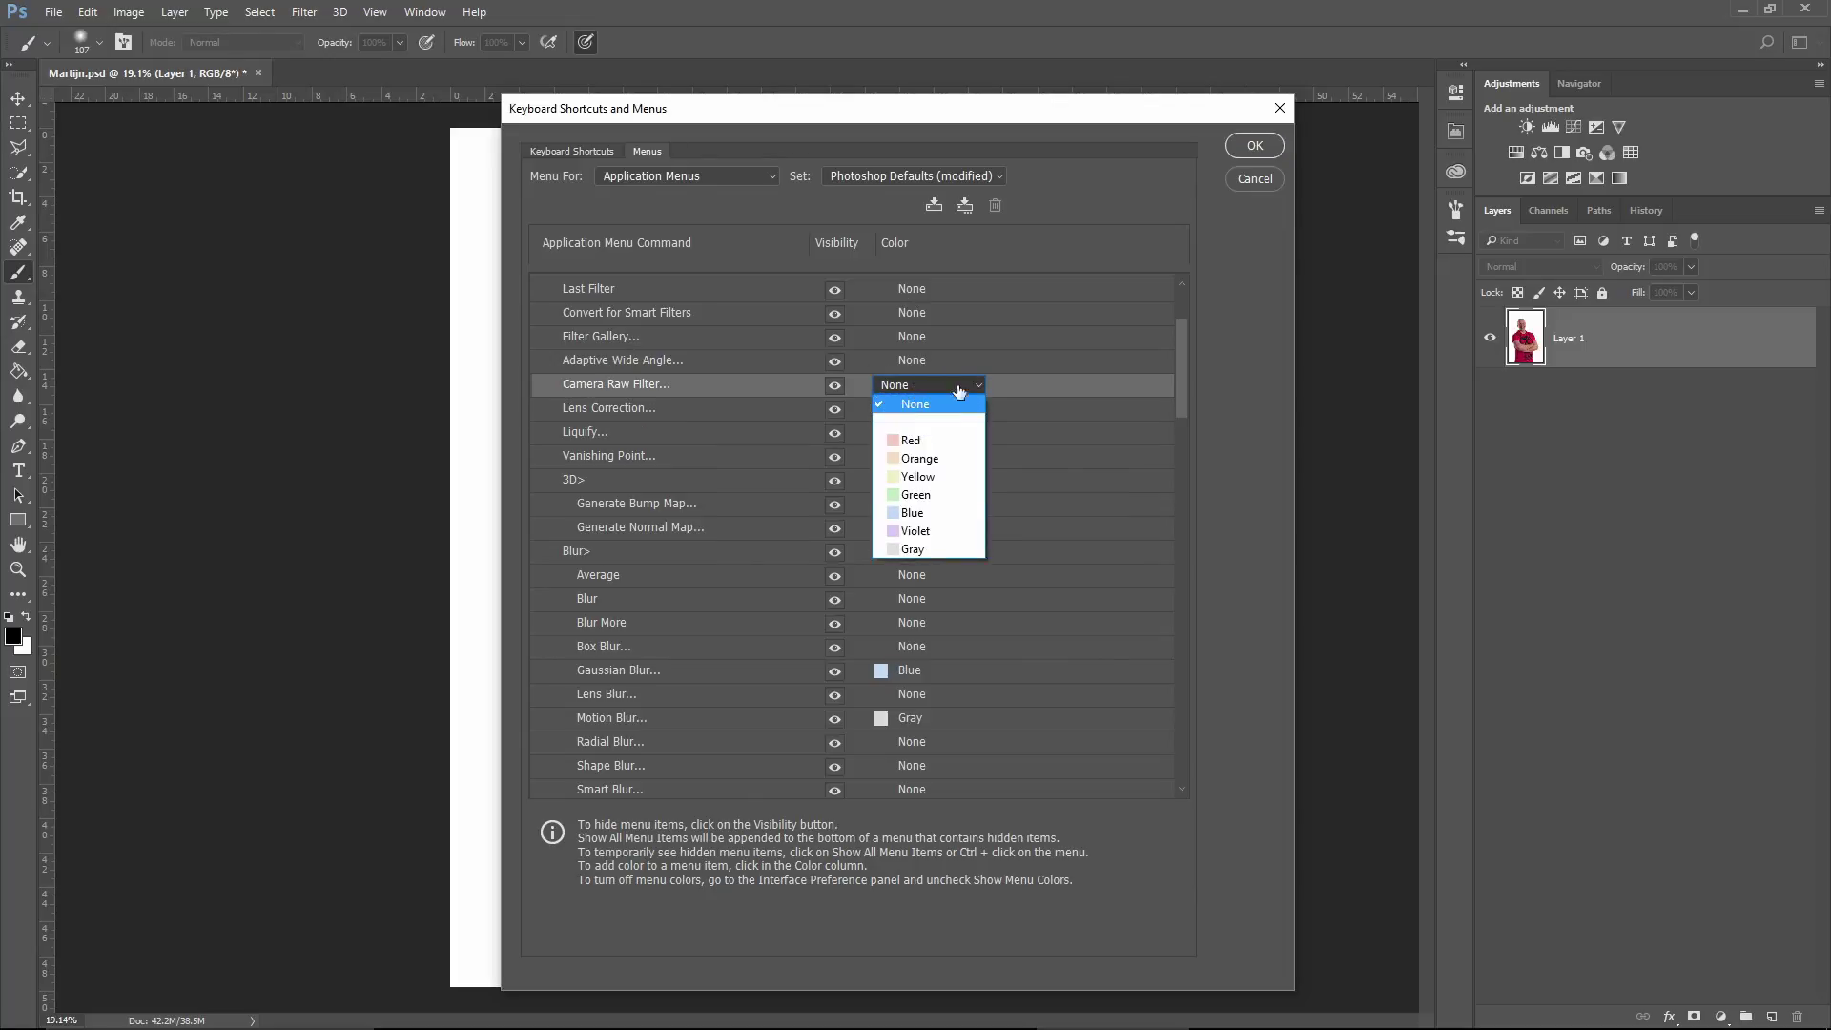
click(930, 531)
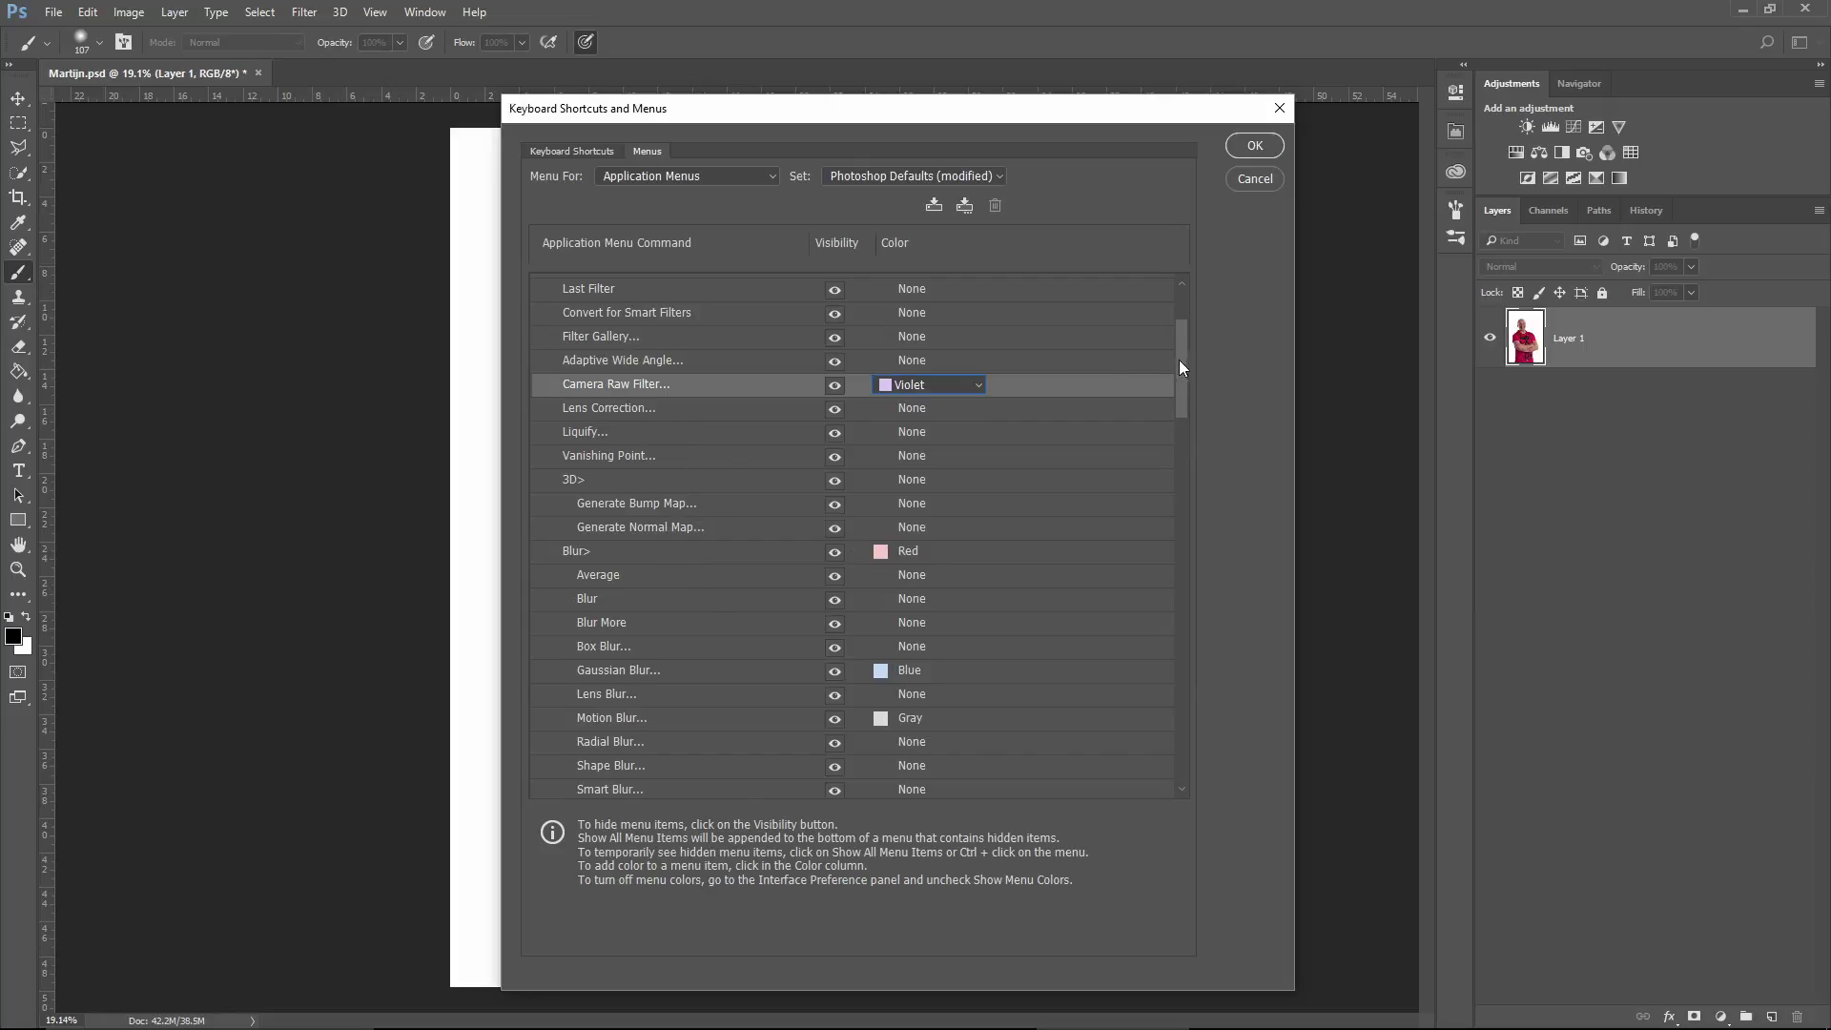
drag(1179, 359, 1177, 441)
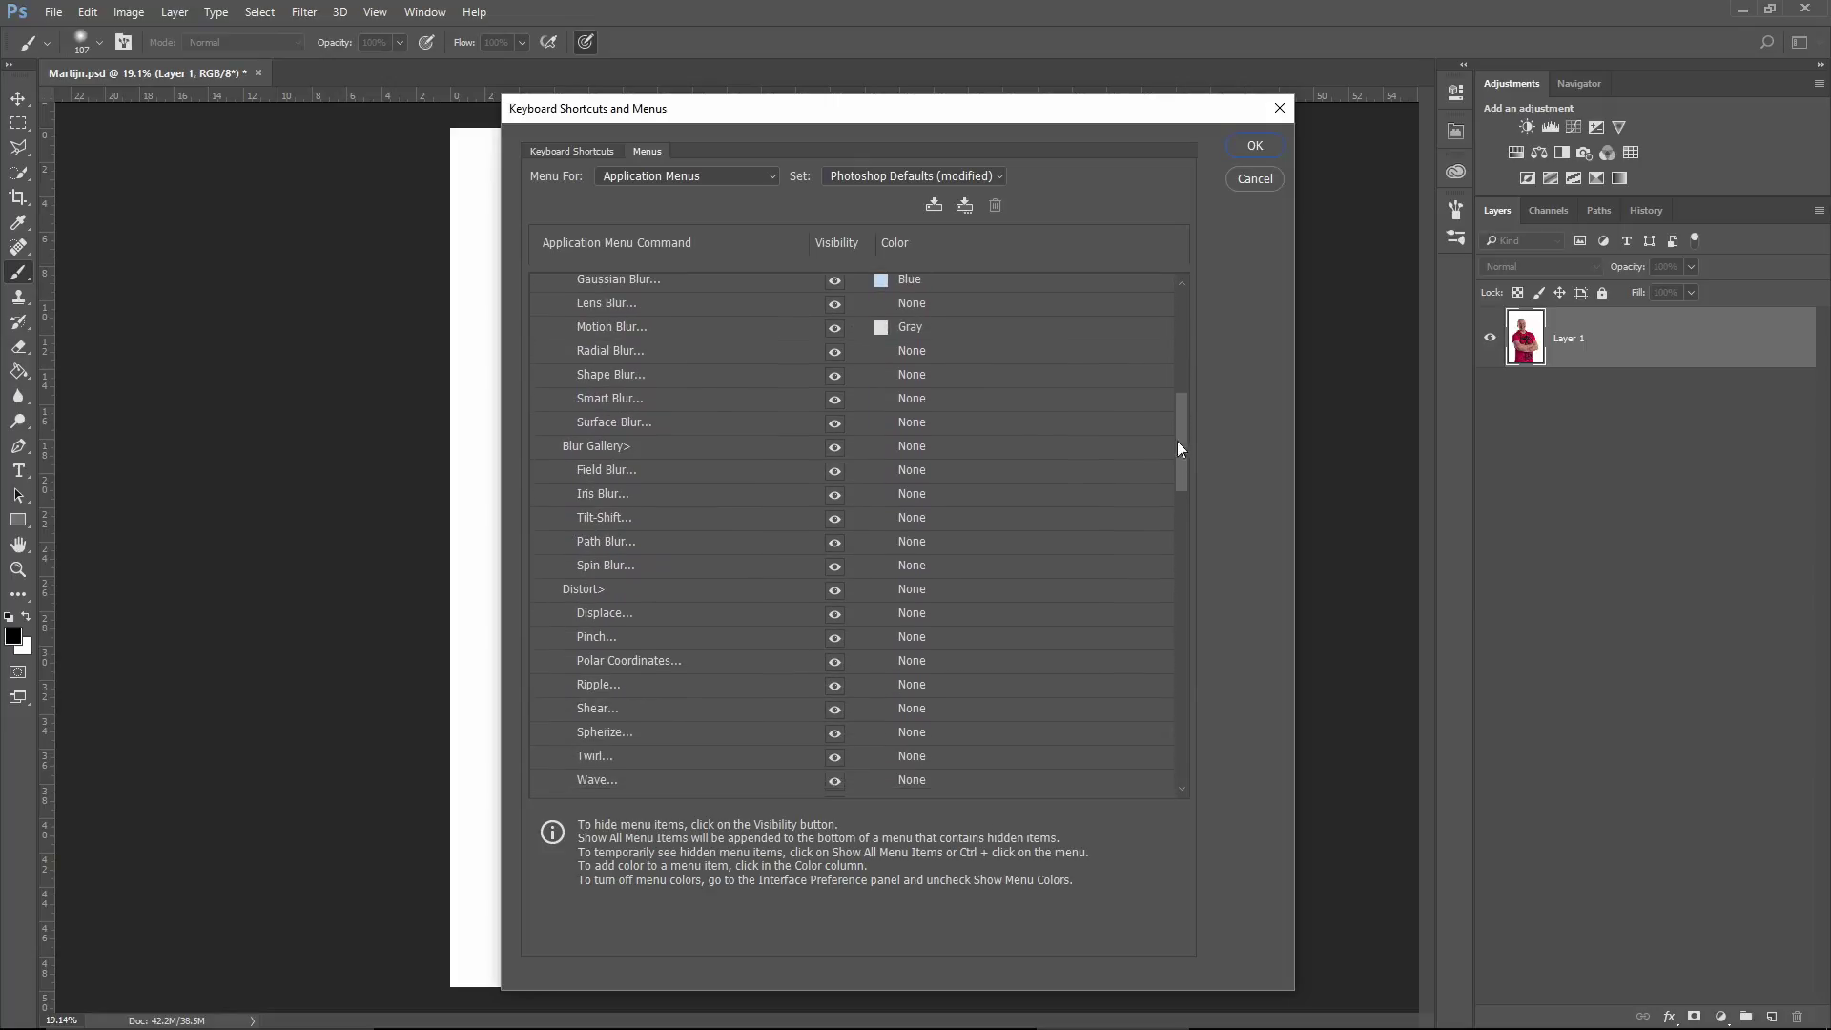
- Colour Blur Gallery> and Field Blur... Red and confirm the dialog with OK
click(649, 451)
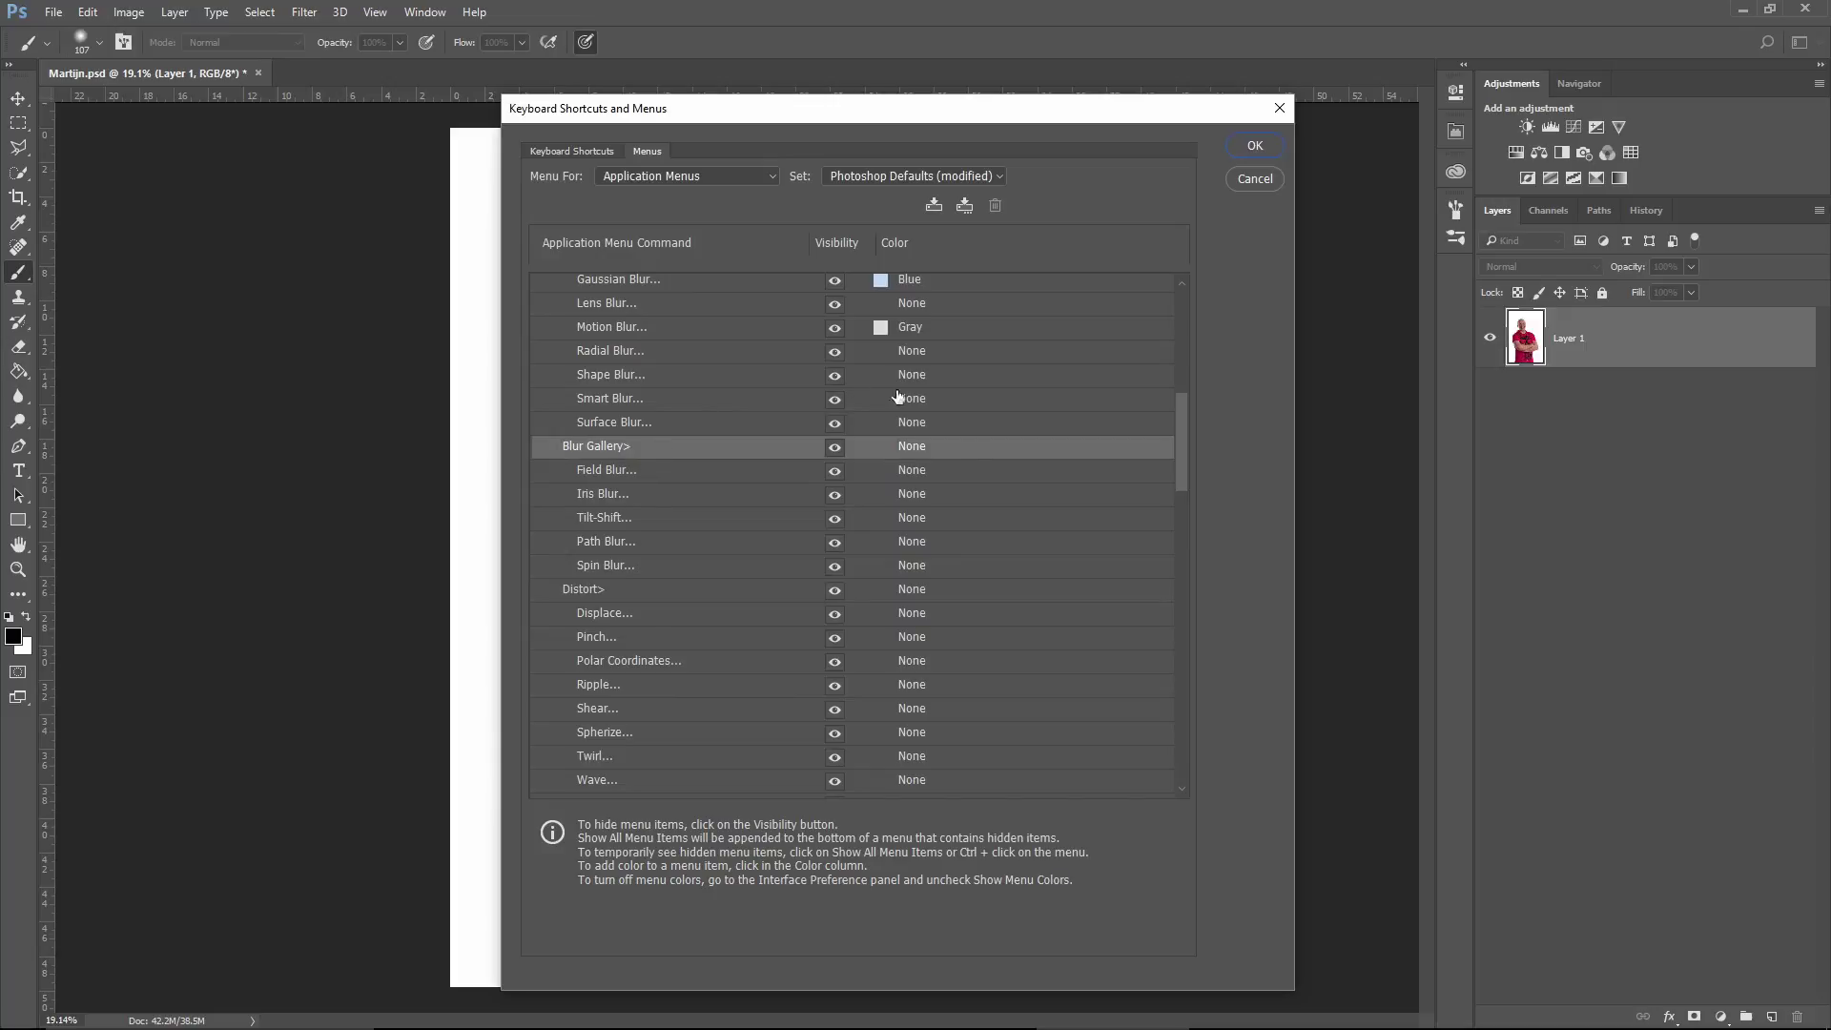
click(925, 446)
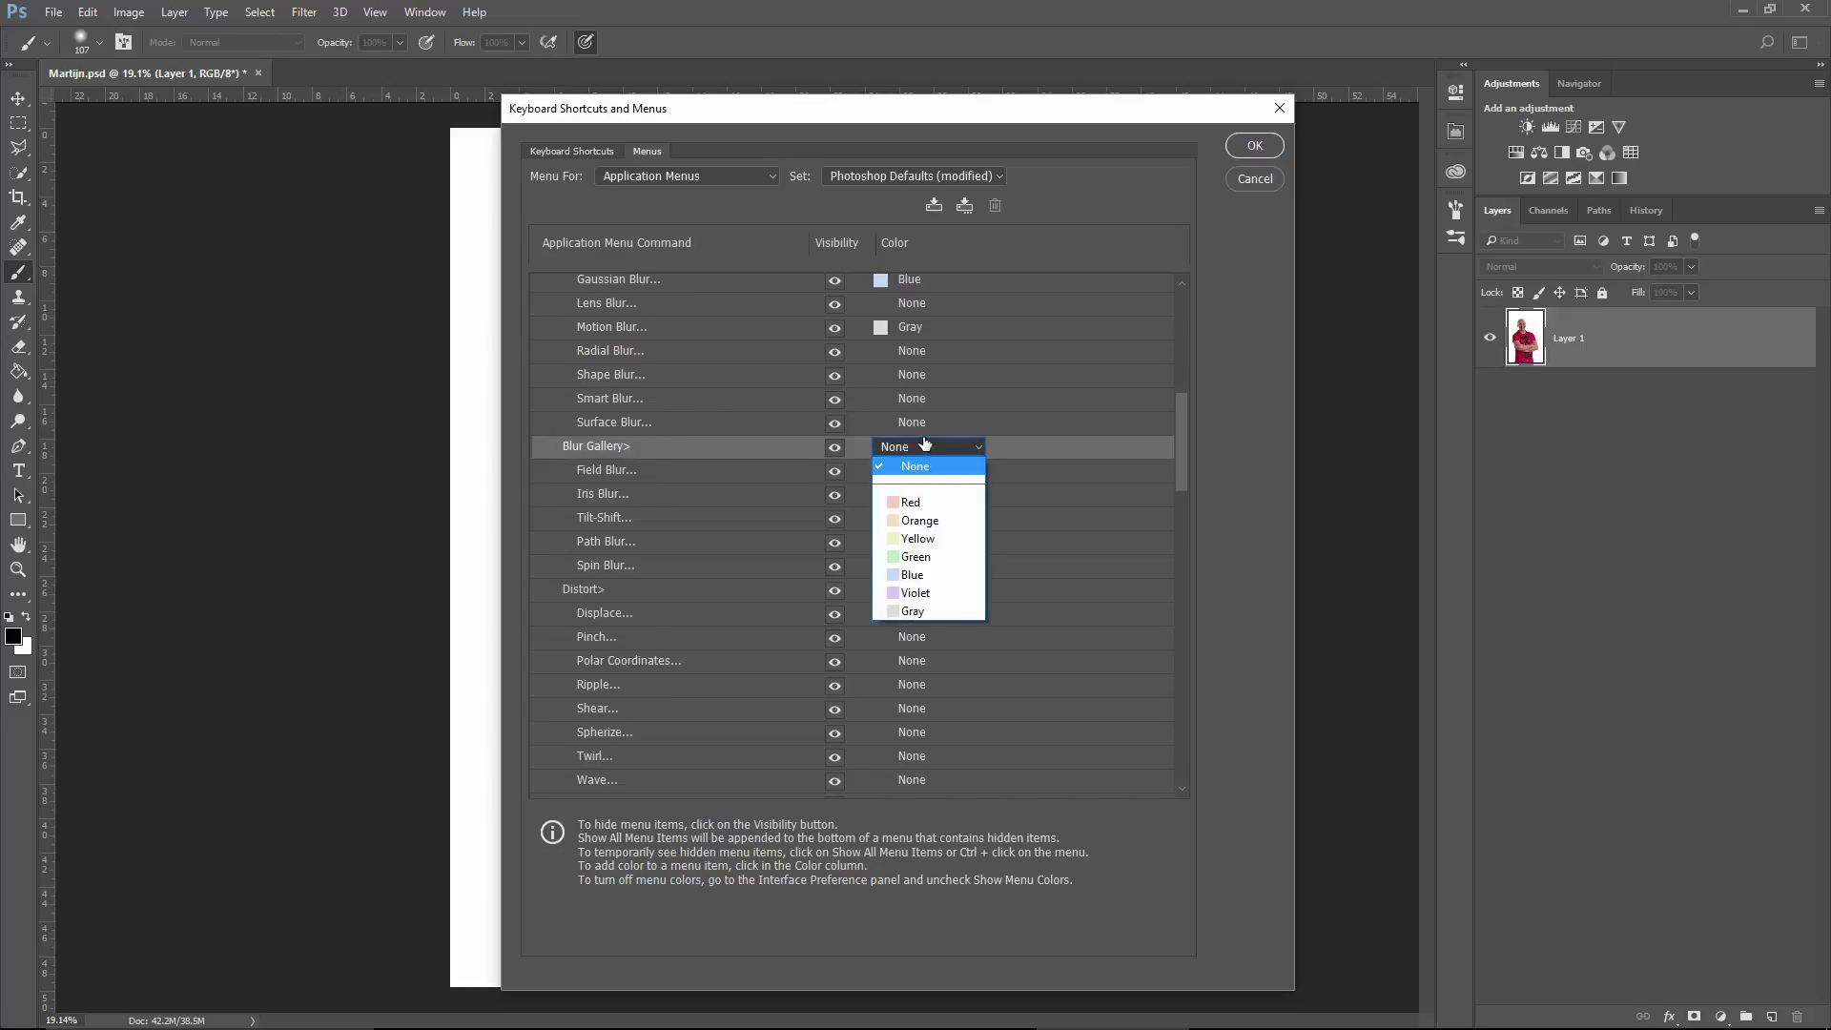
click(917, 503)
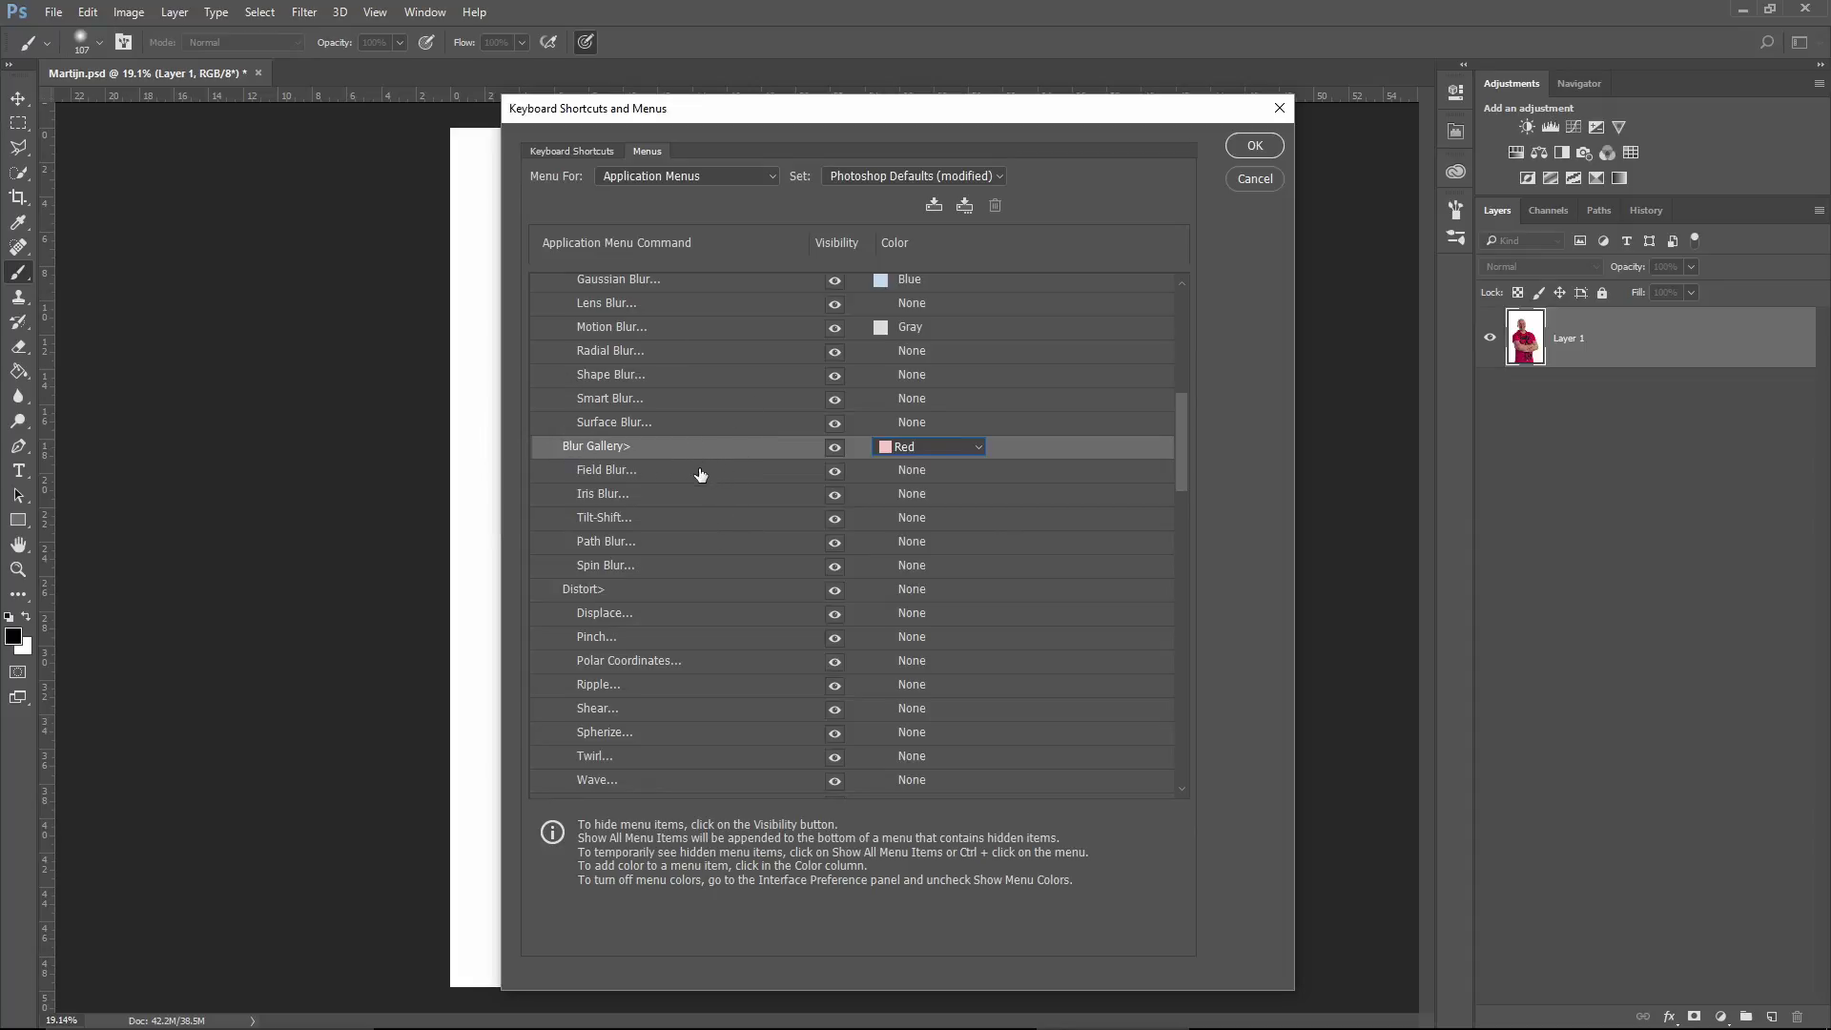
click(909, 474)
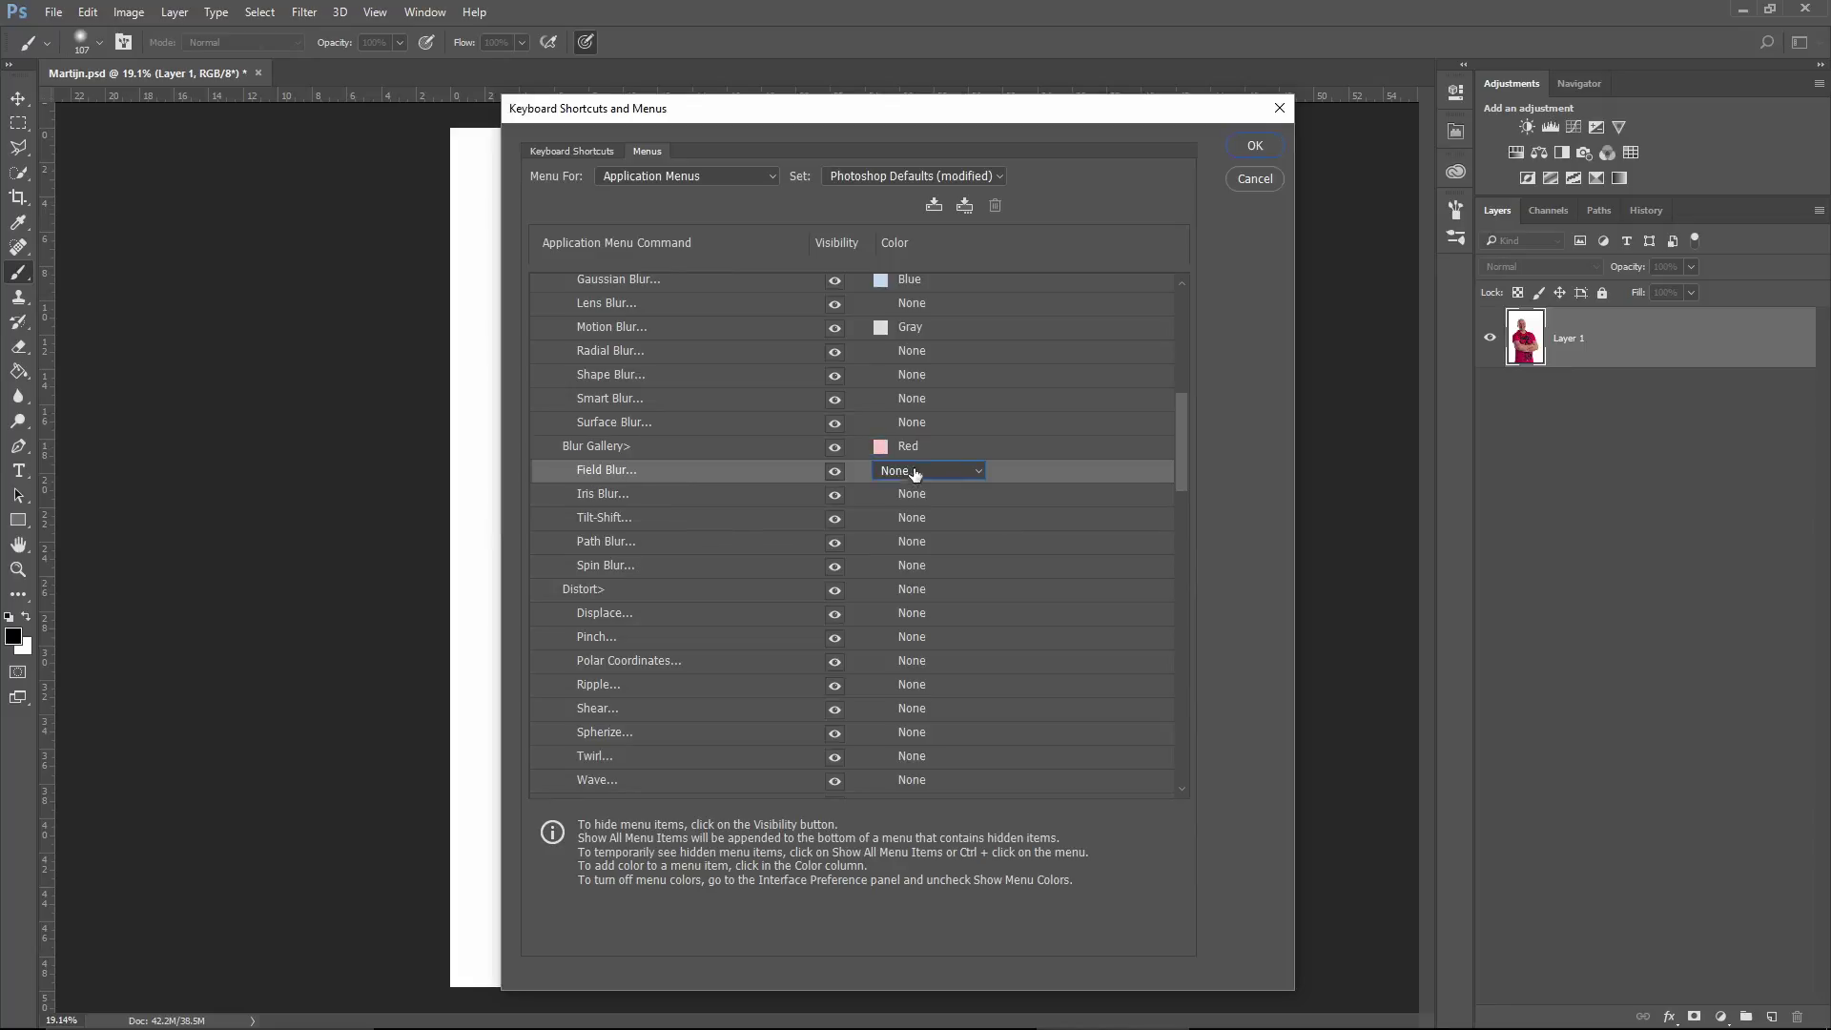
click(922, 472)
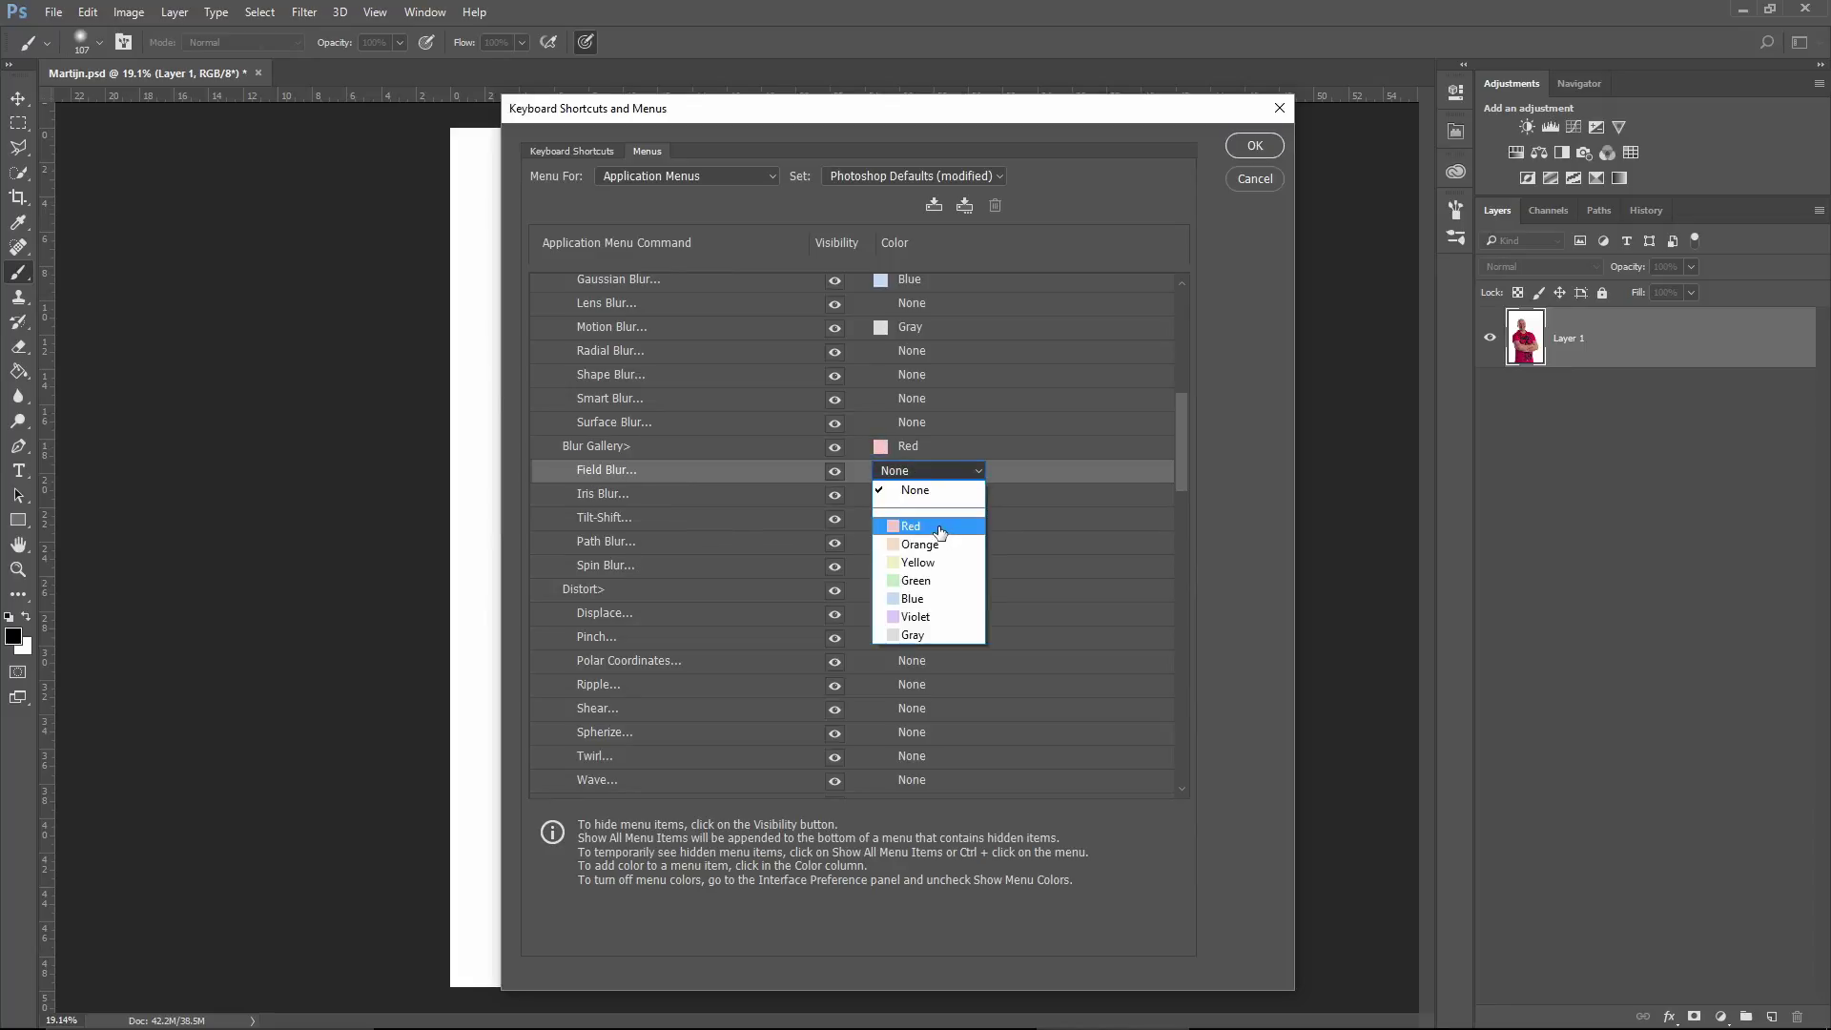
click(939, 531)
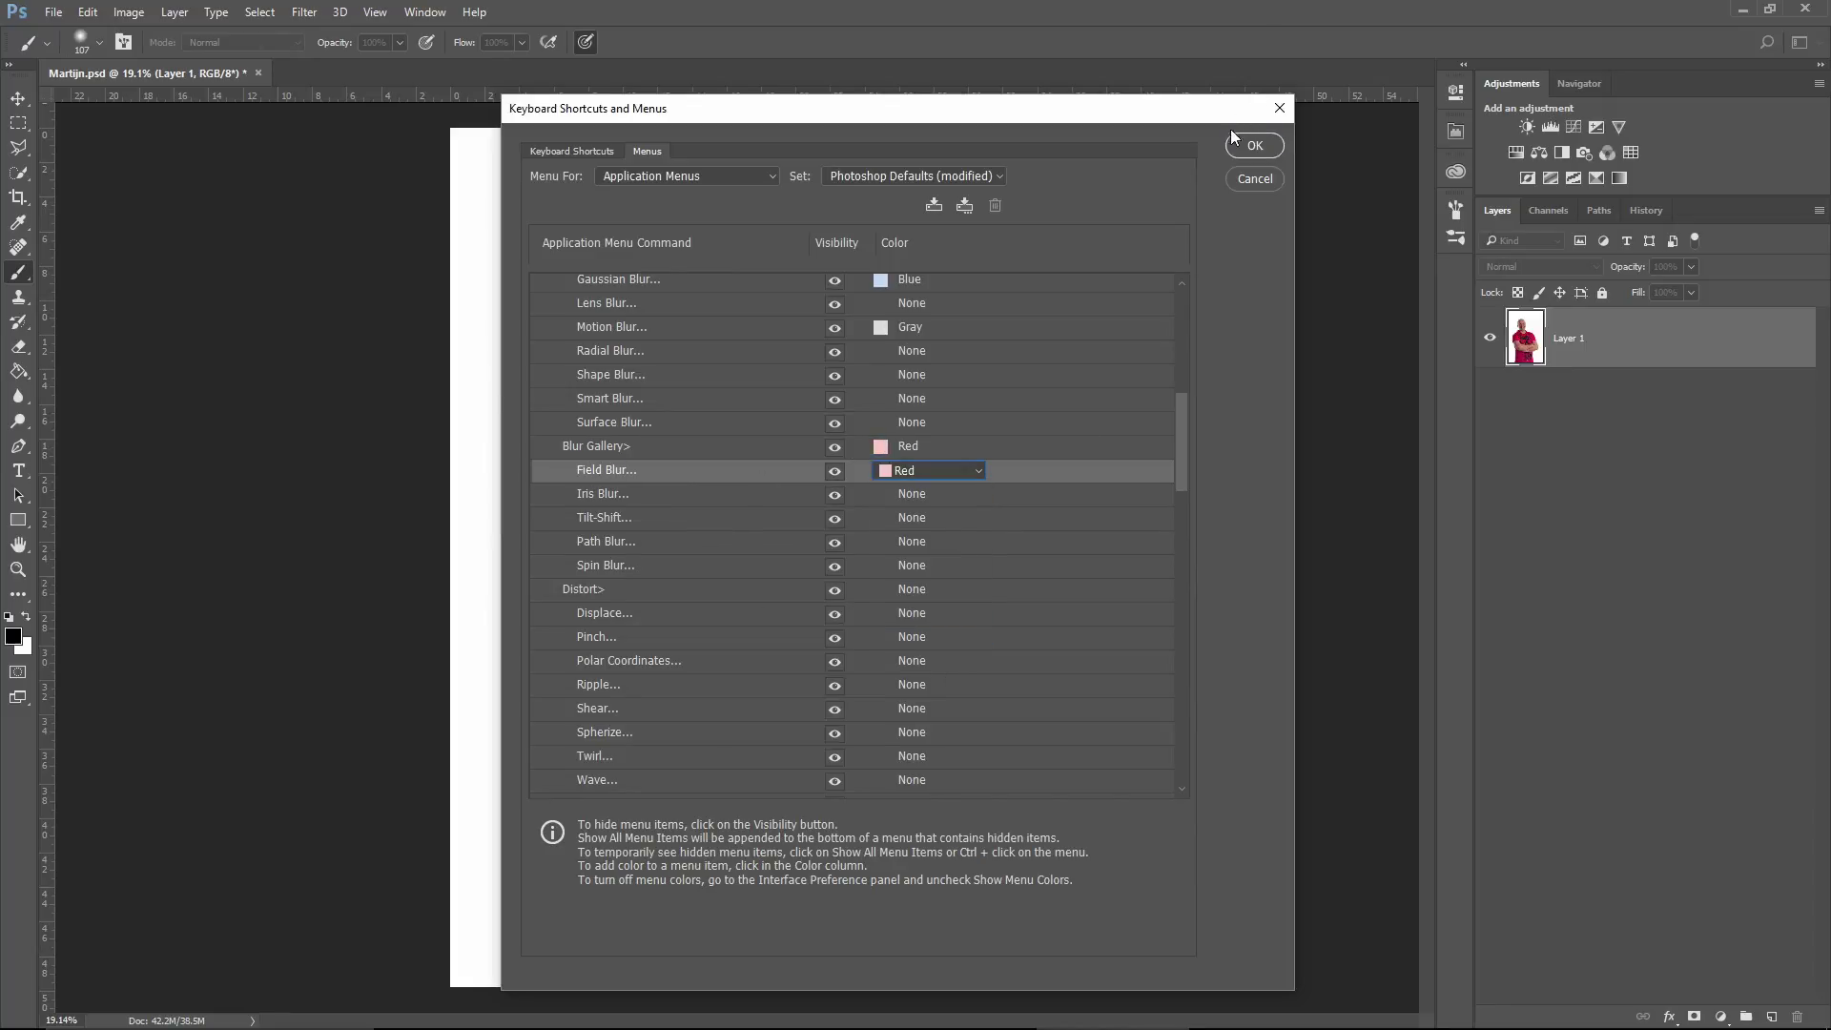
click(1249, 148)
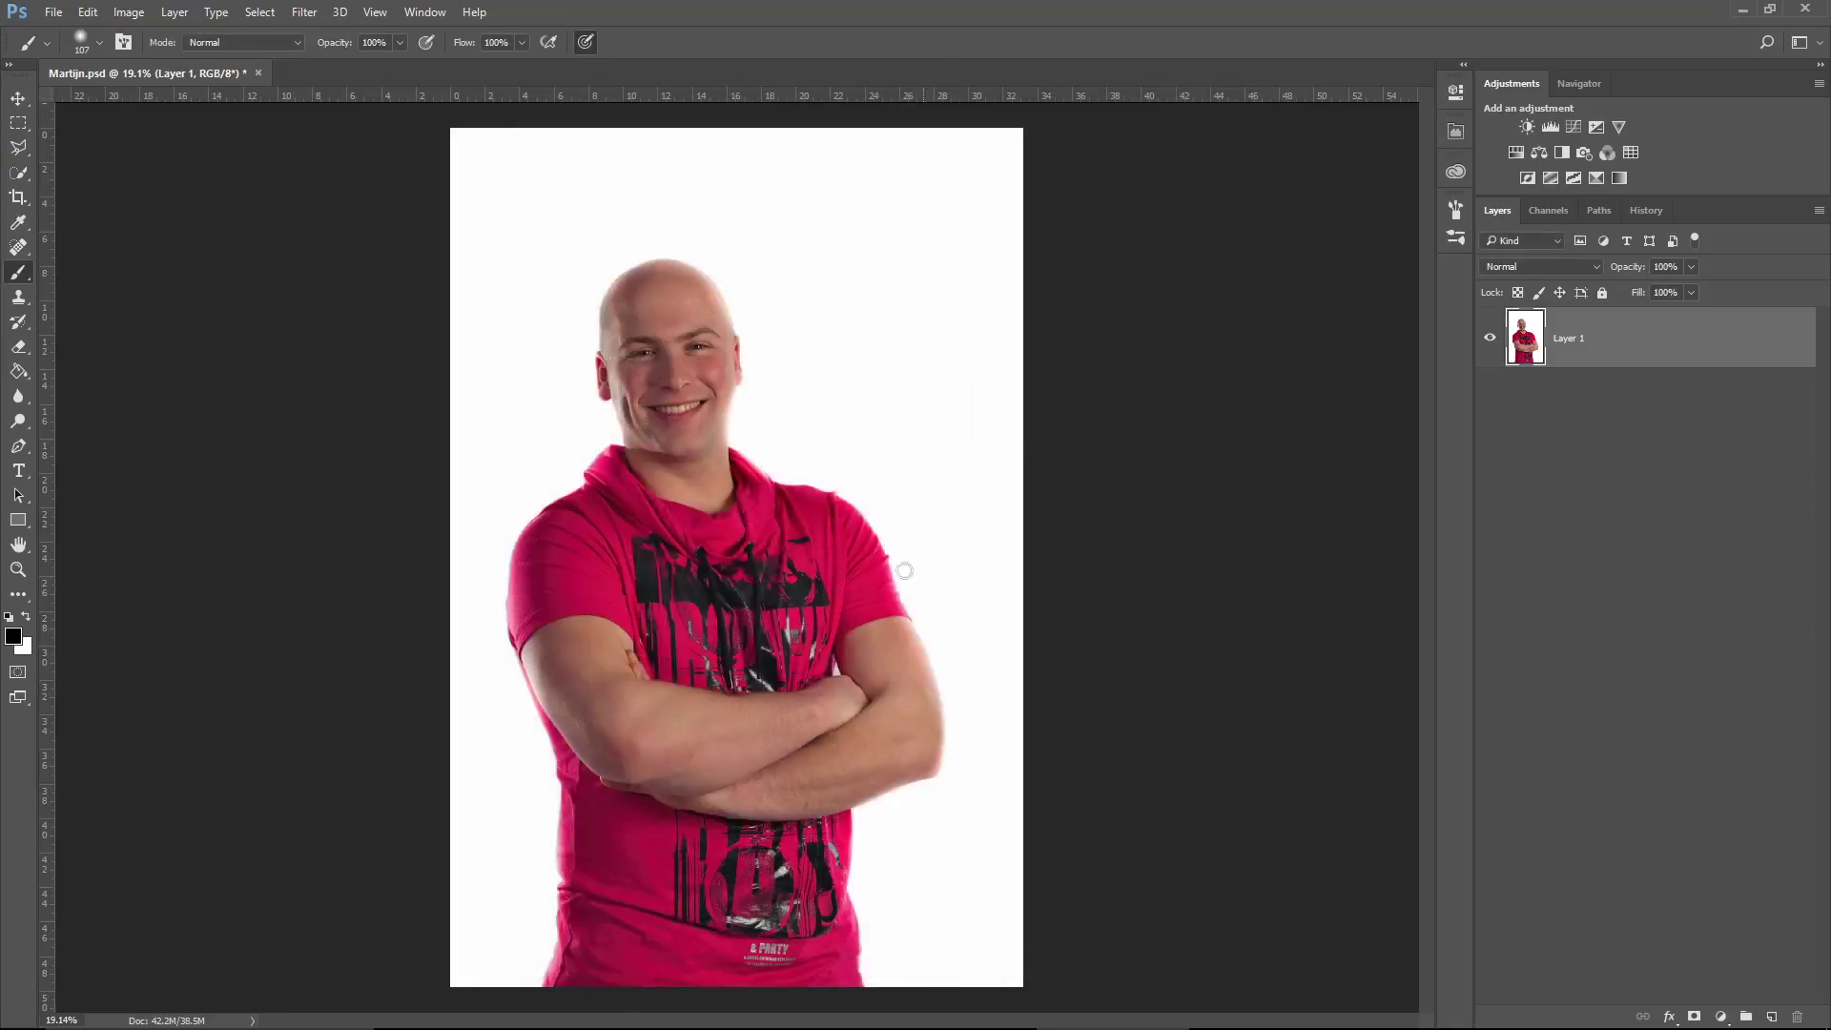
click(307, 14)
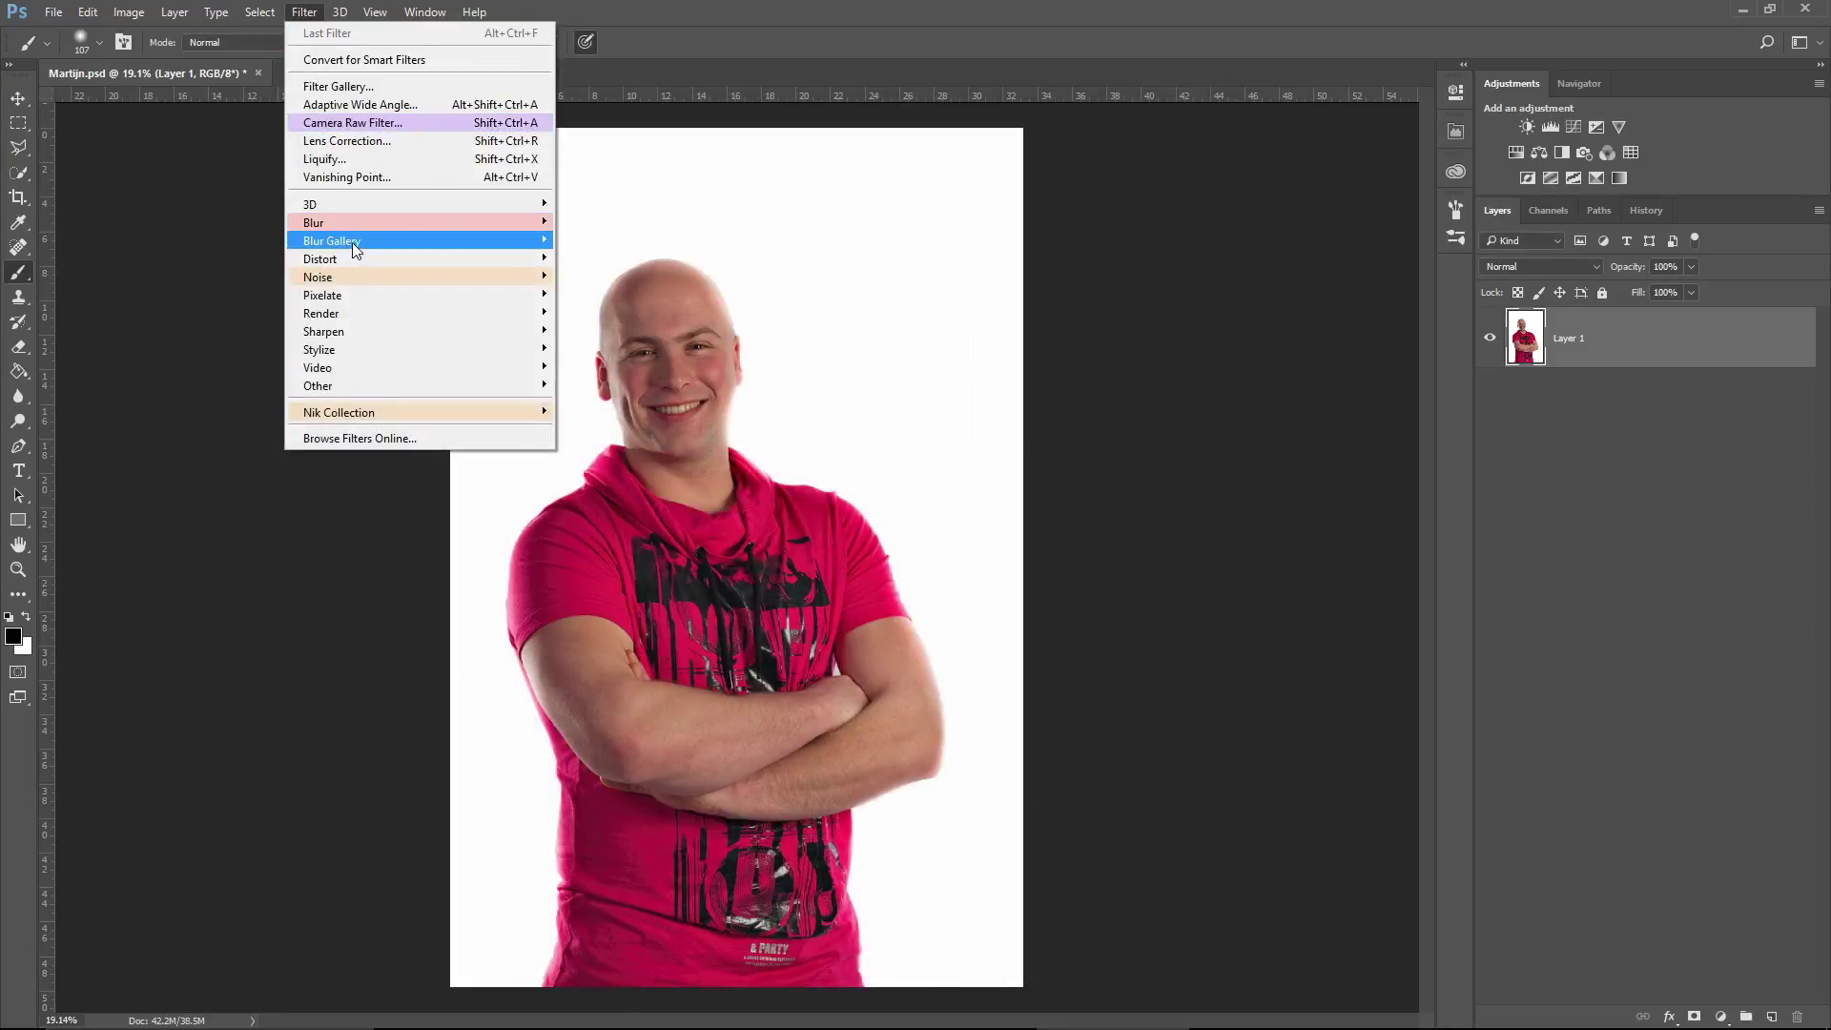
mouse_move(556, 244)
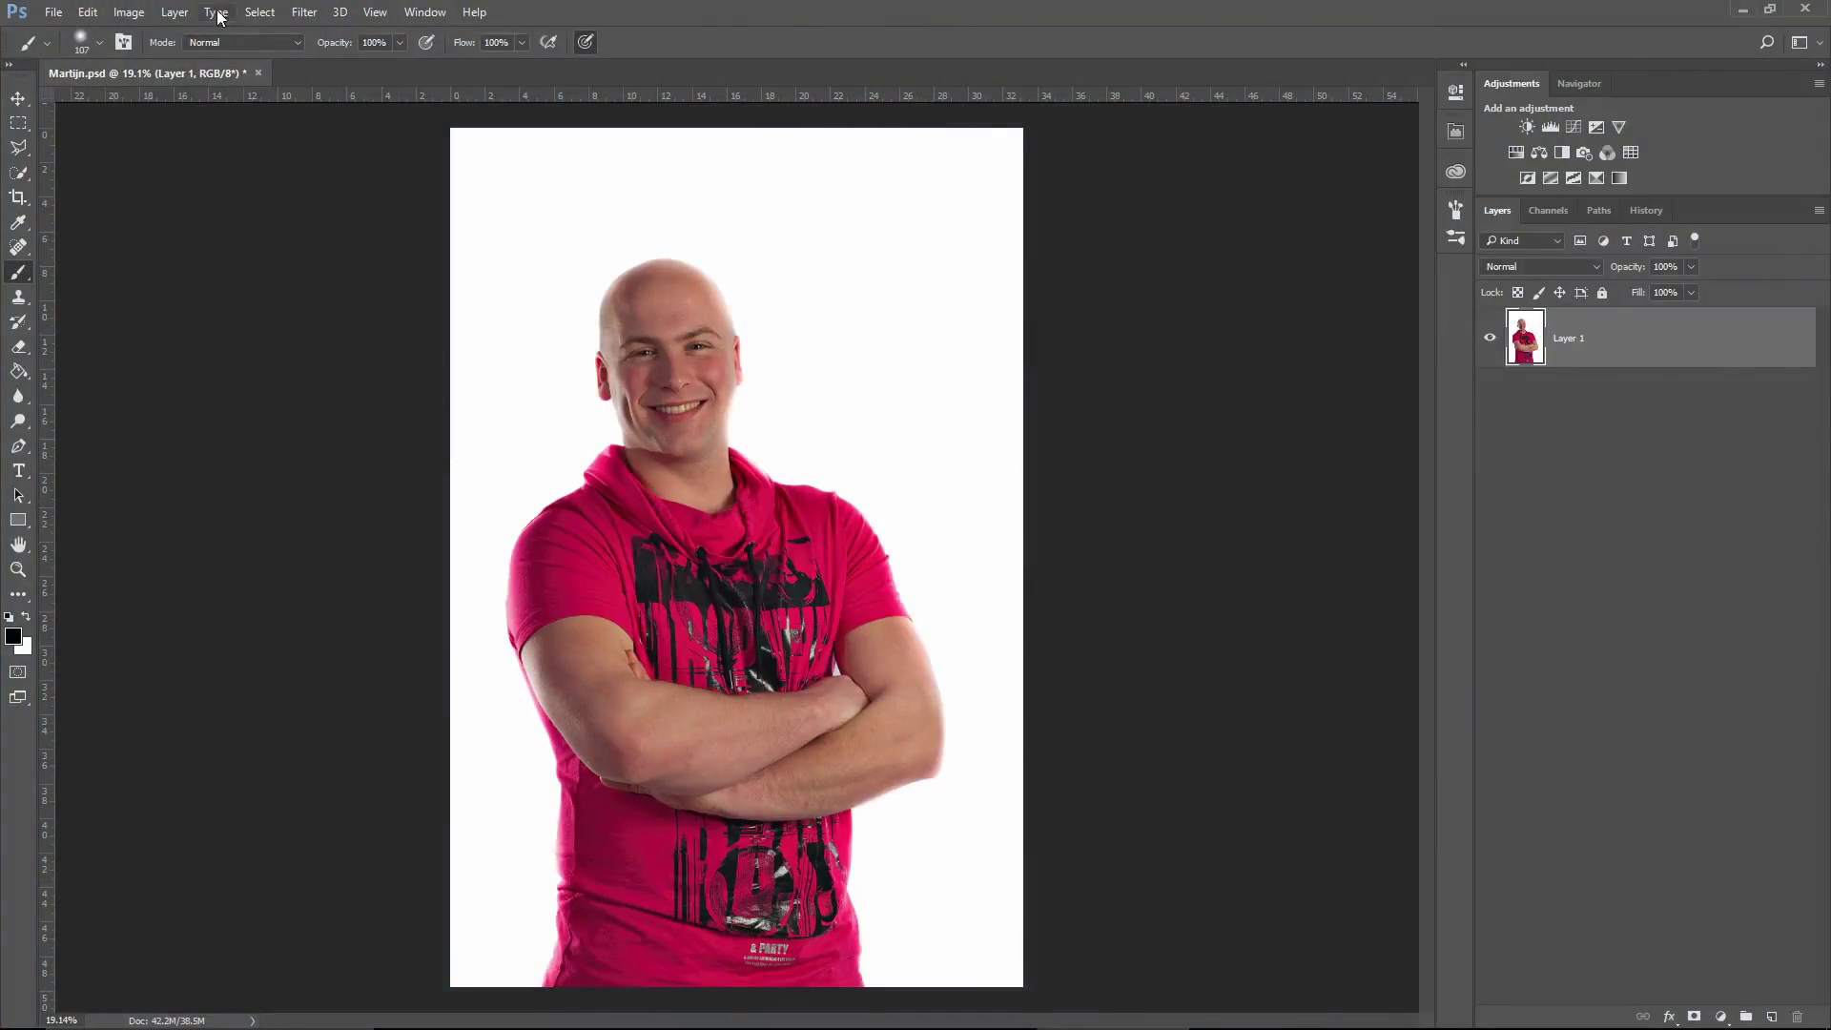
click(305, 11)
mouse_move(340, 11)
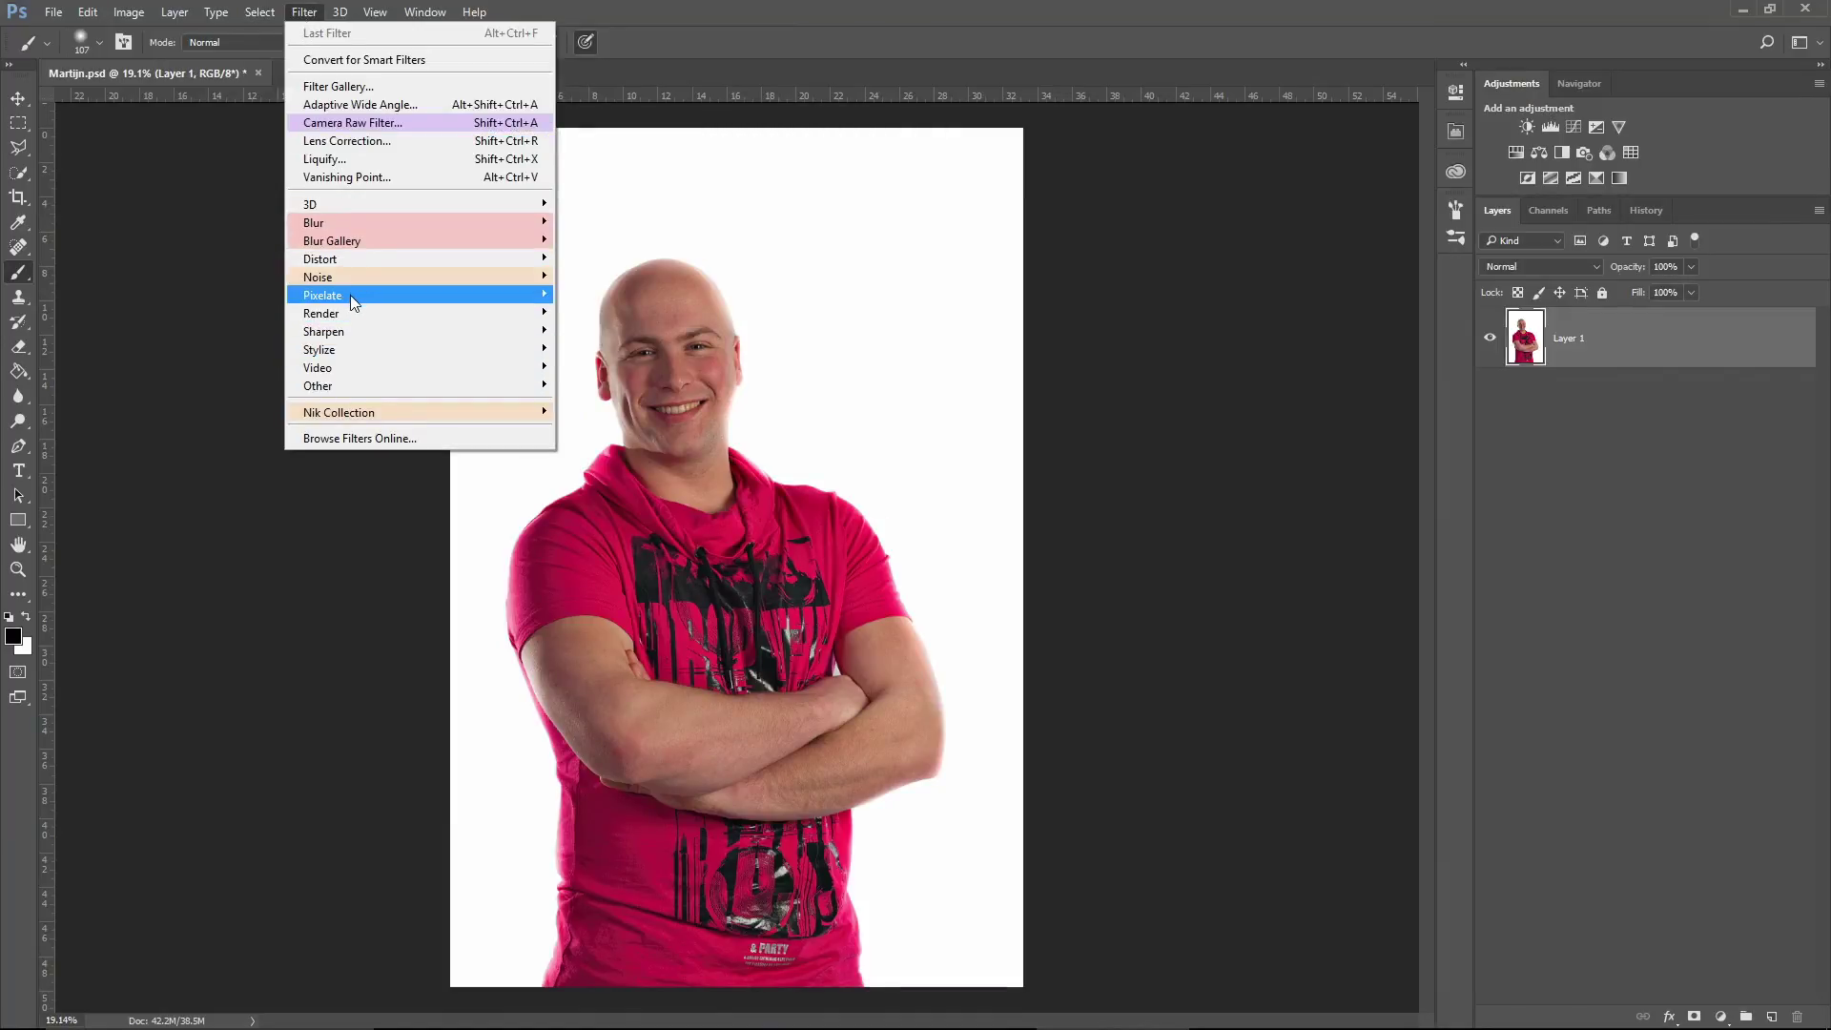
mouse_move(360, 327)
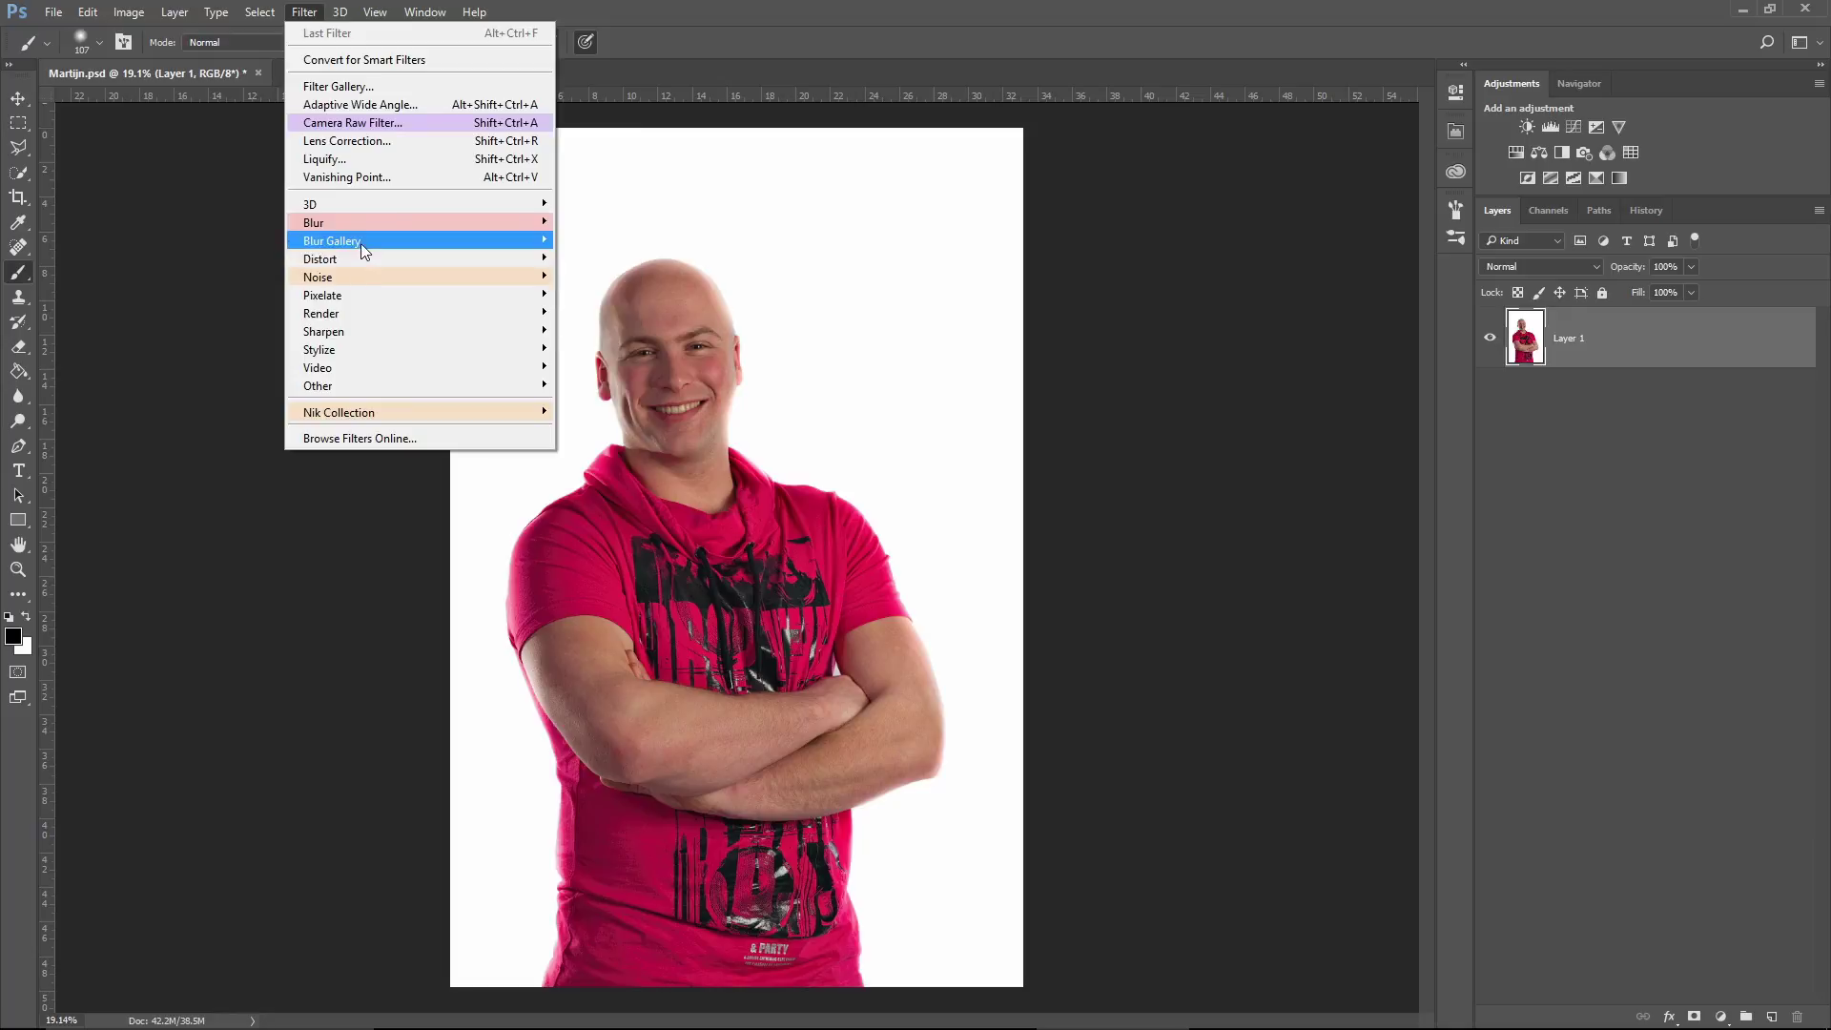
mouse_move(332, 246)
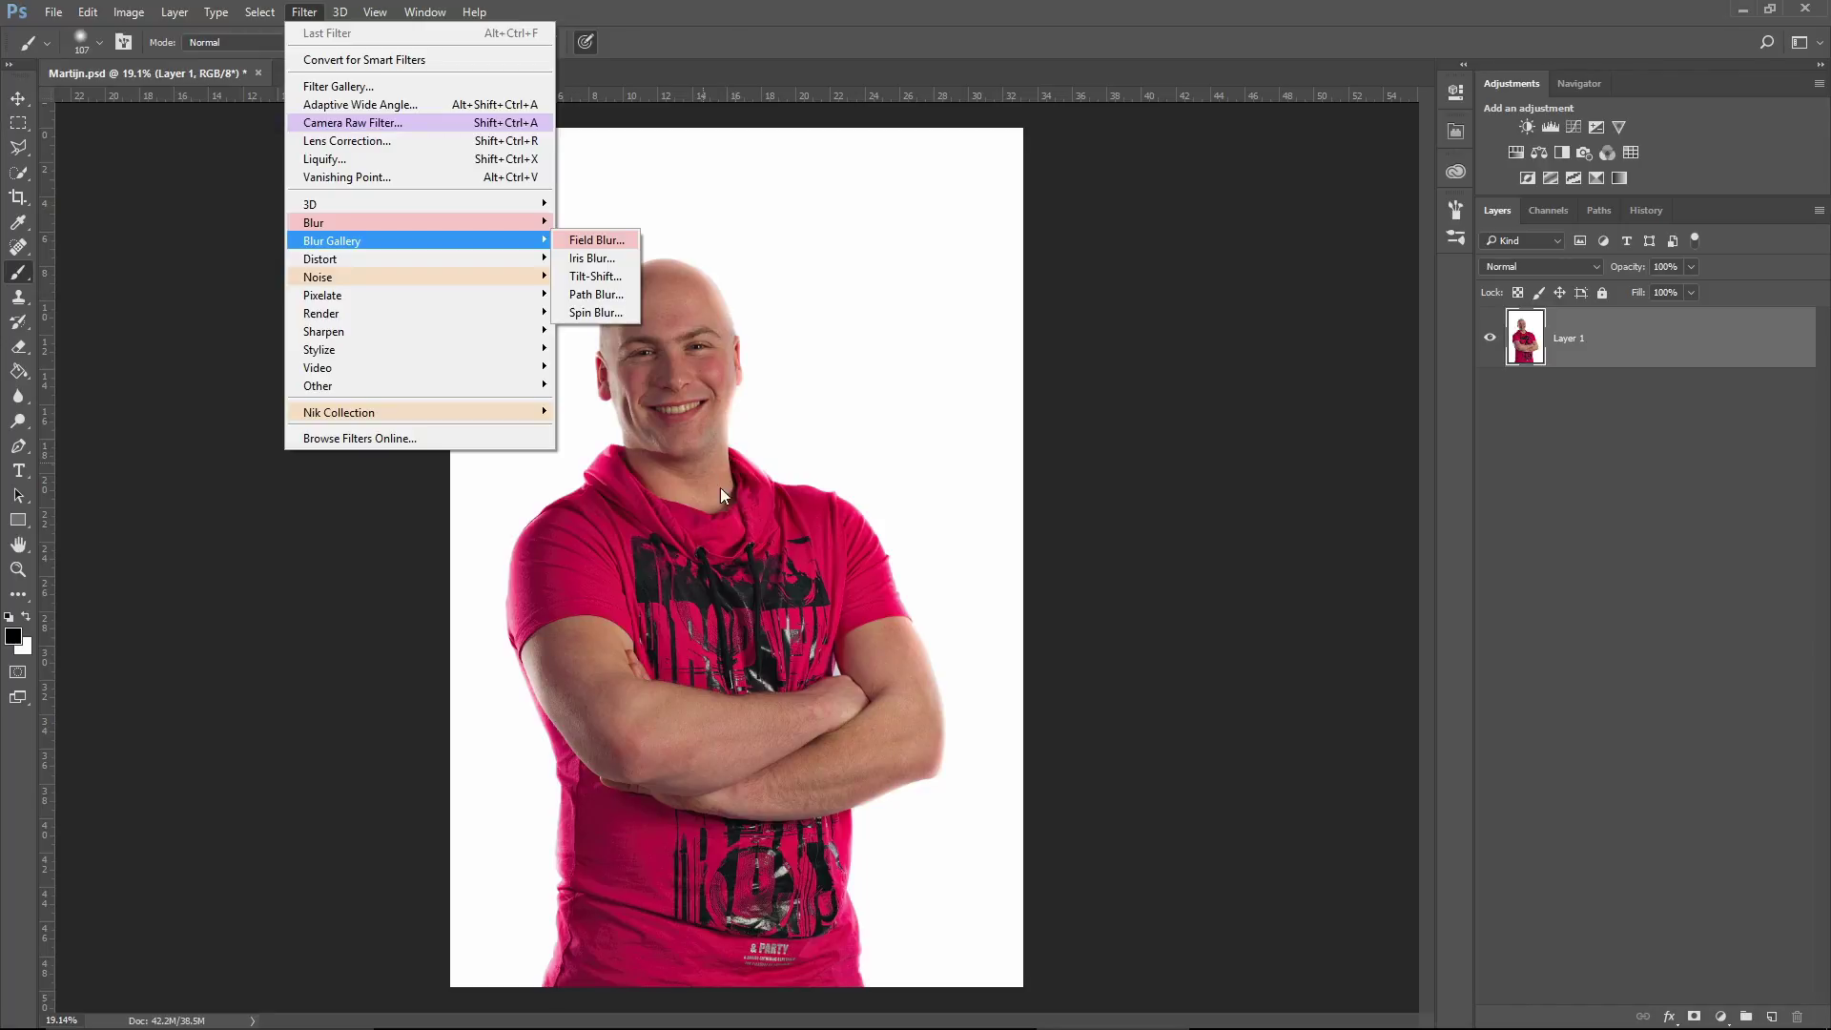
click(179, 258)
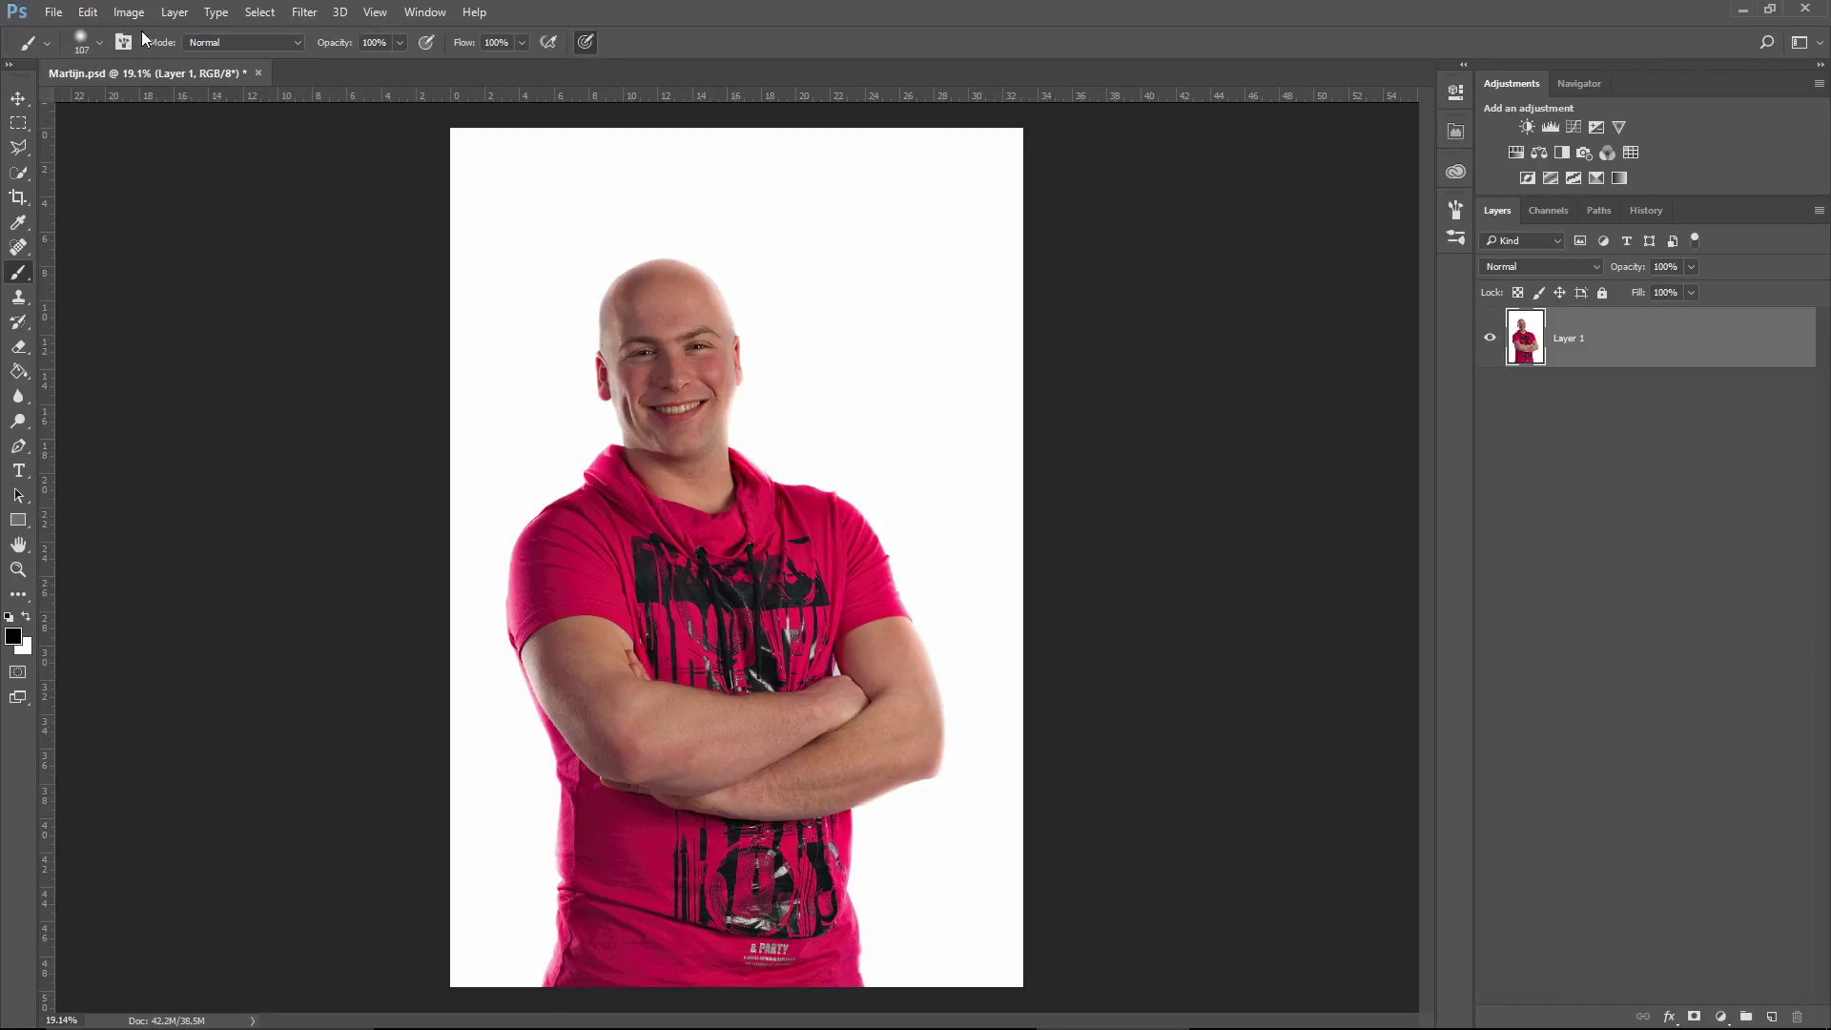
- Reopen Edit > Menus and bring the Filter command group's Blur entries into view
click(88, 13)
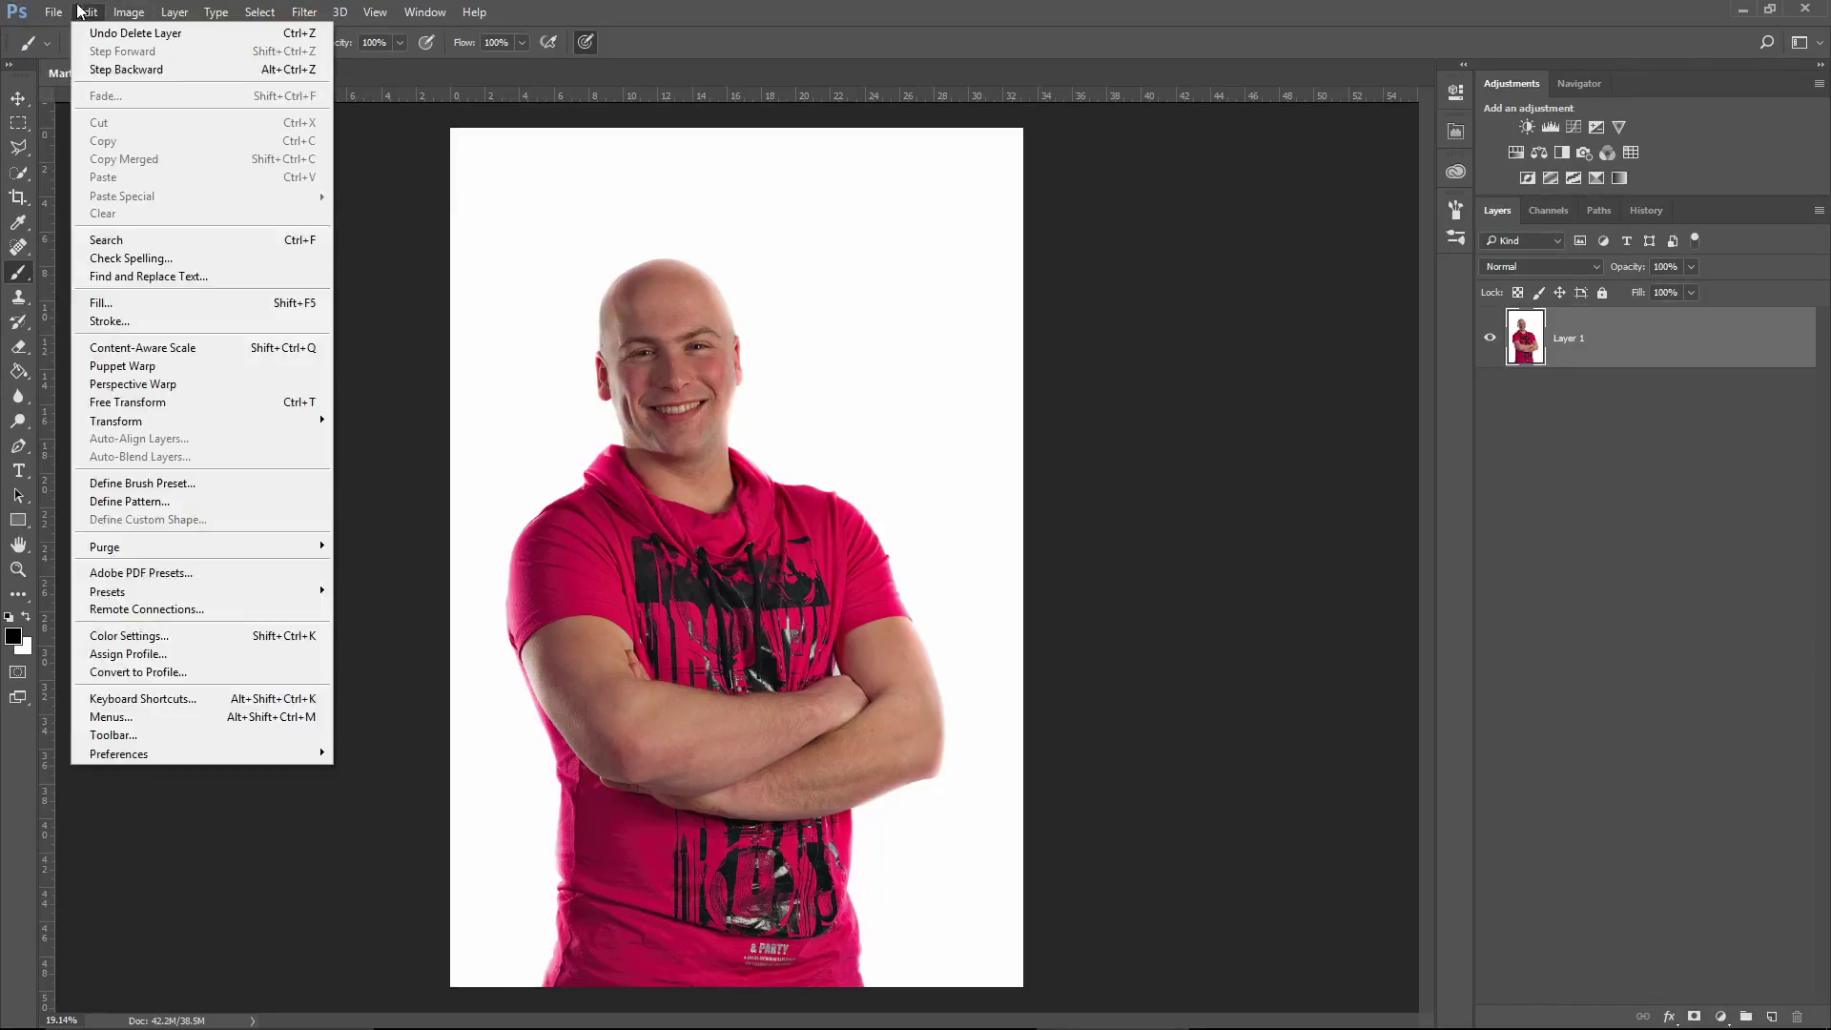
click(152, 718)
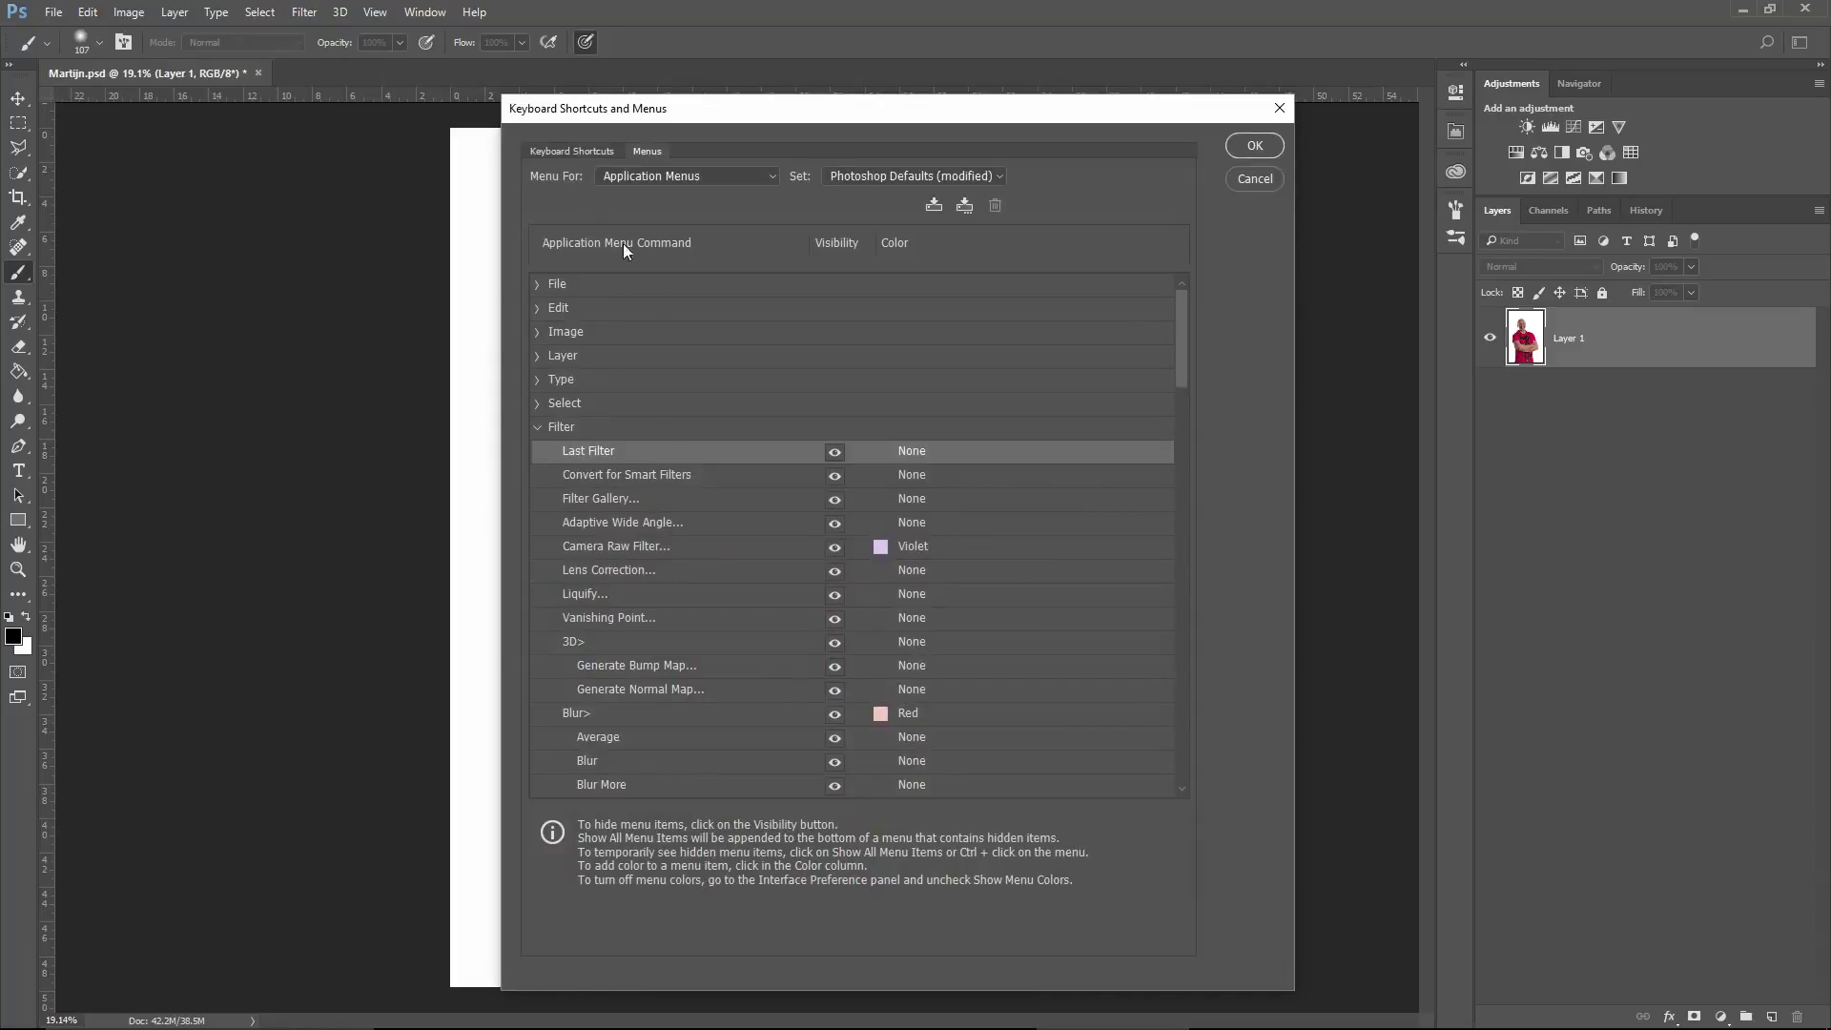
click(557, 429)
click(540, 431)
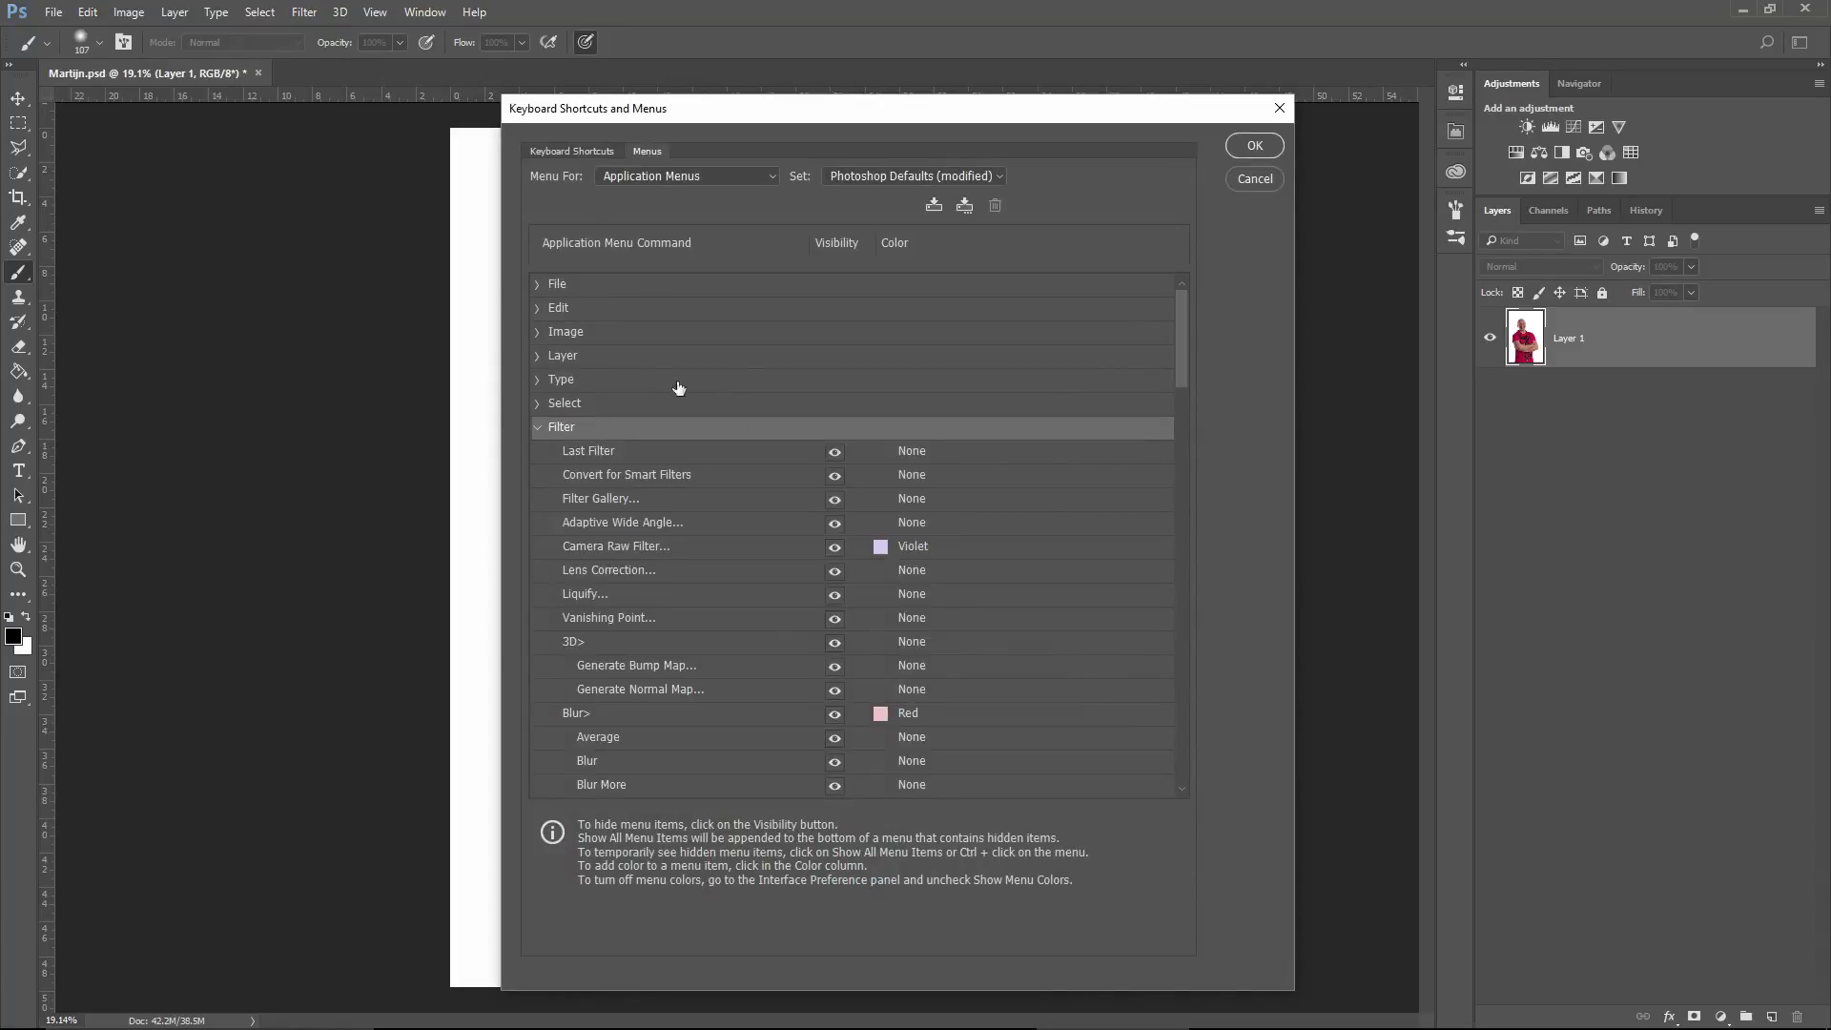
drag(1181, 340, 1175, 431)
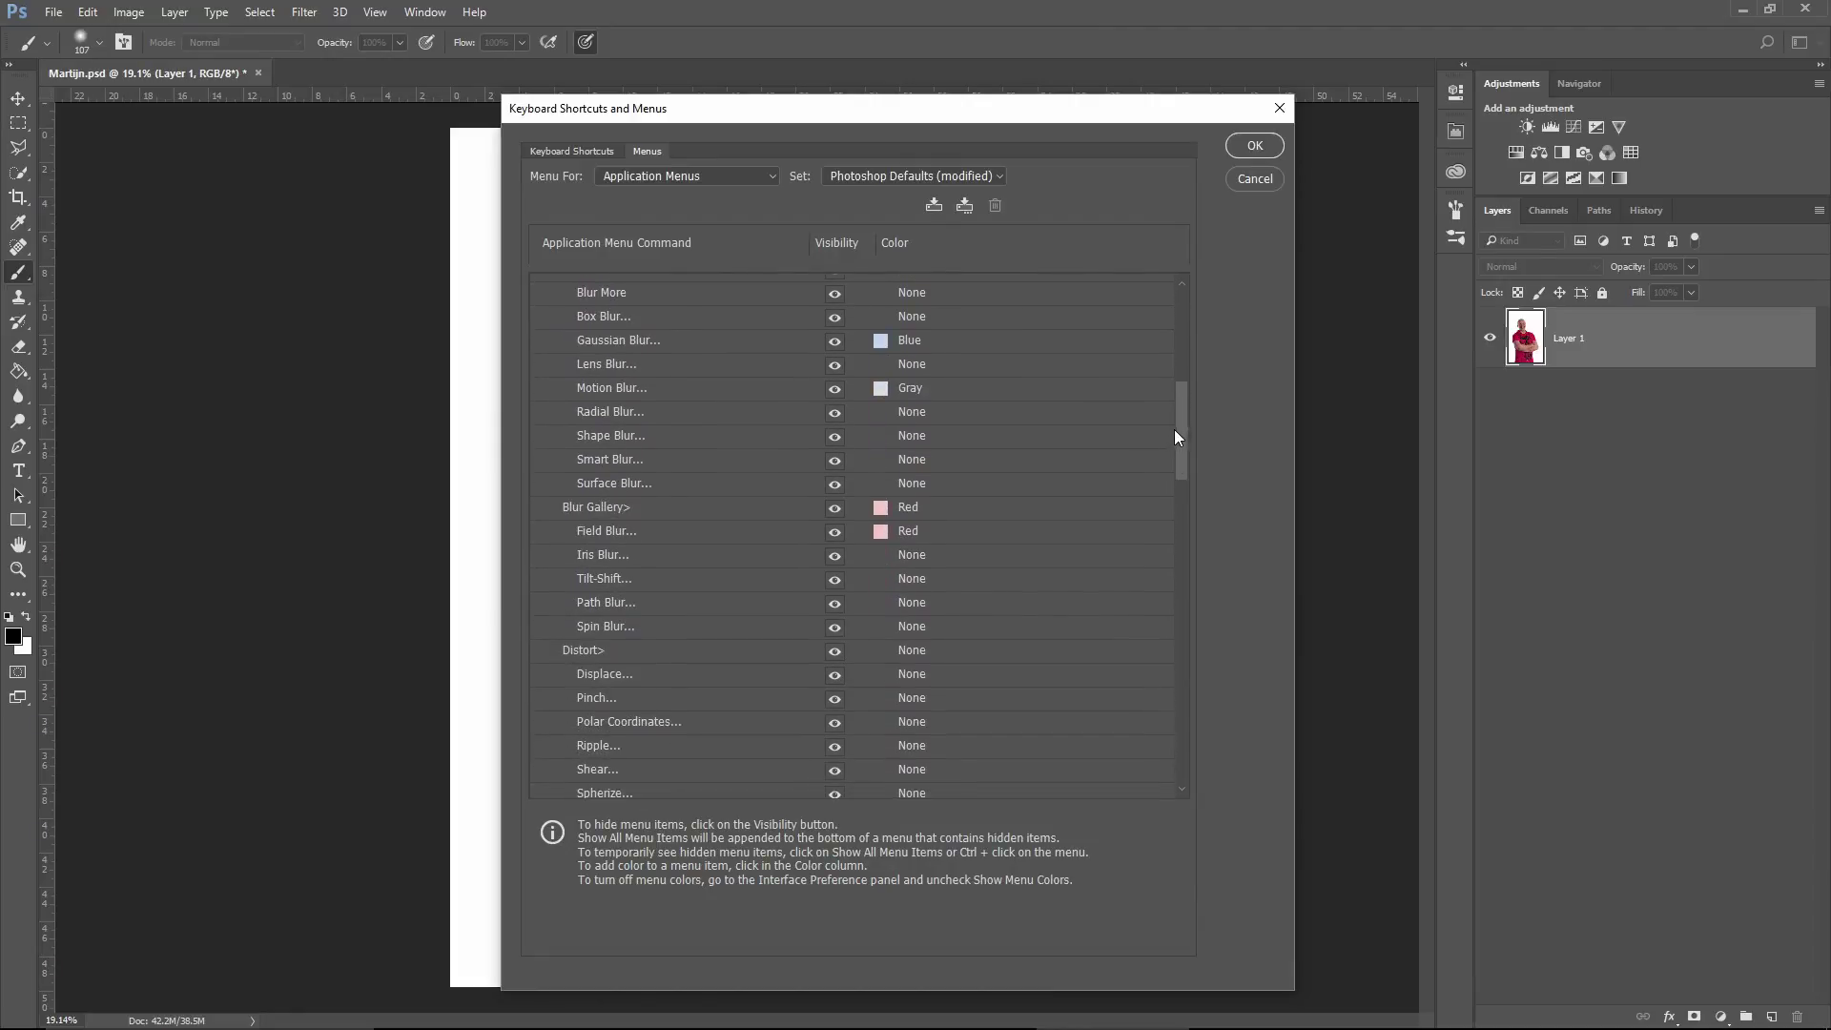
- Set Blur Gallery and Field Blur colour to None, hide Blur Gallery, and click OK
click(916, 509)
click(931, 526)
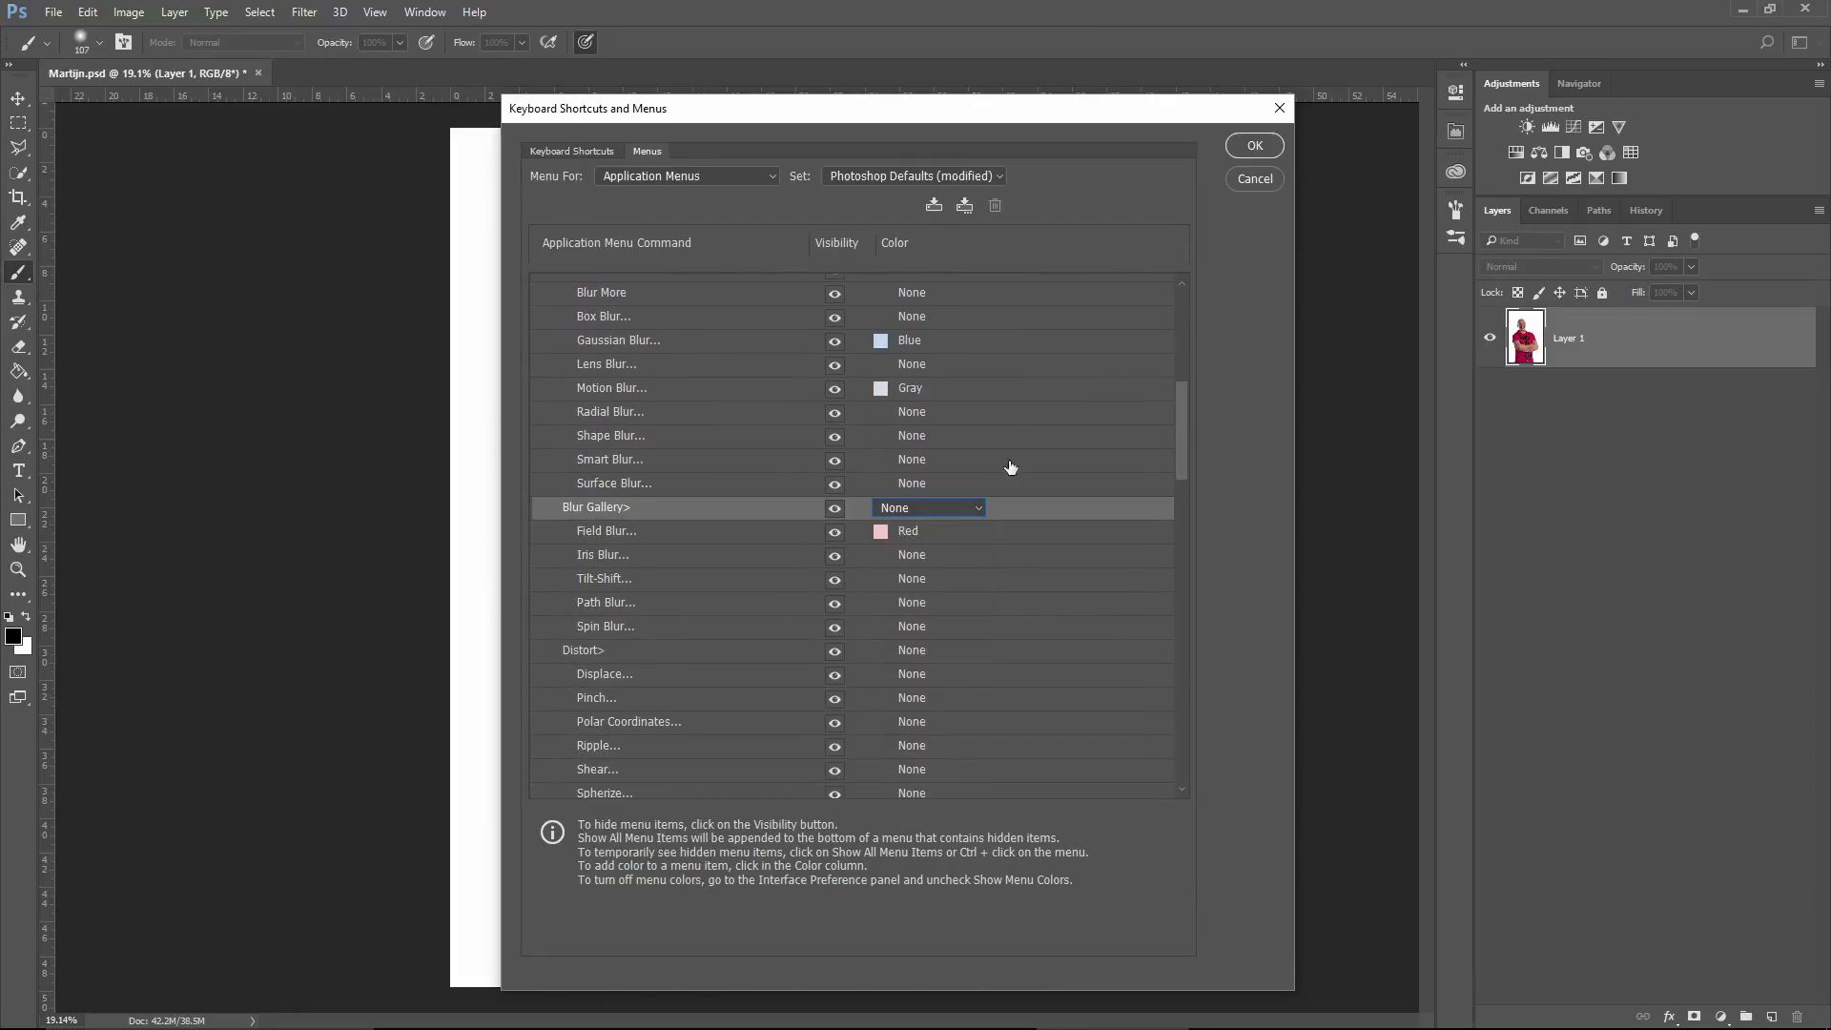
click(946, 527)
click(930, 550)
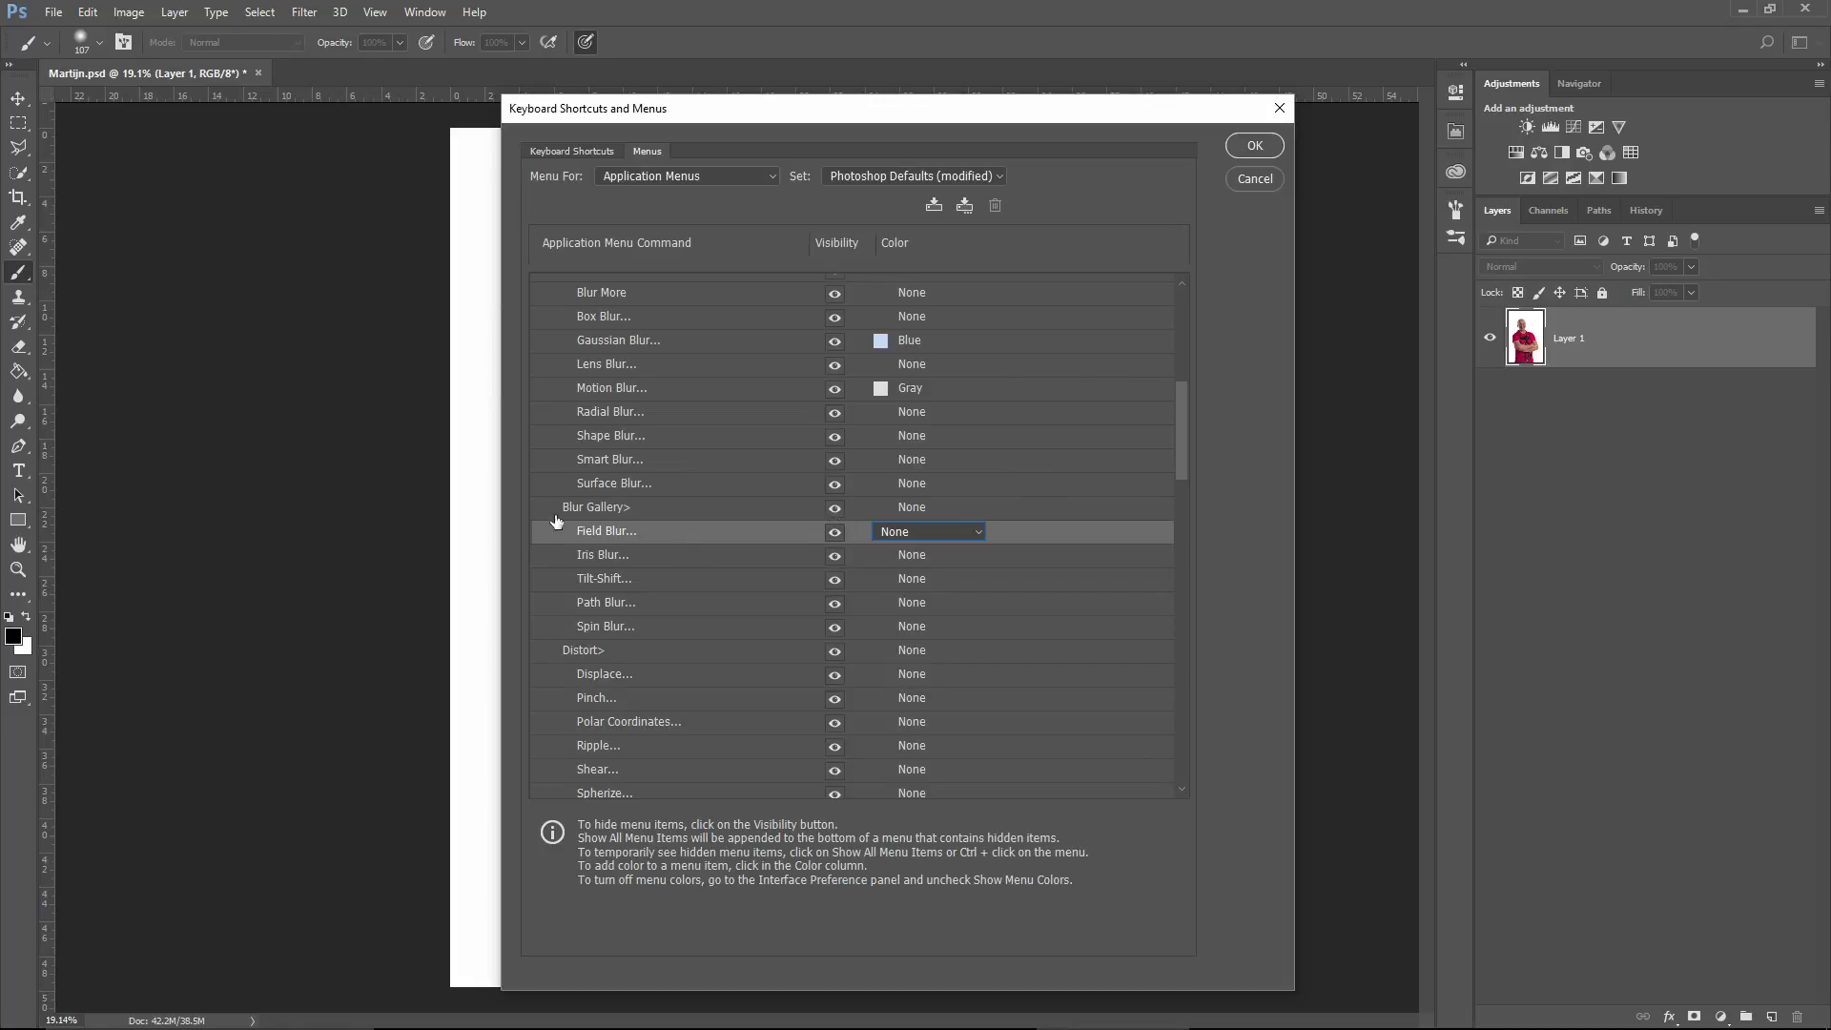
click(835, 508)
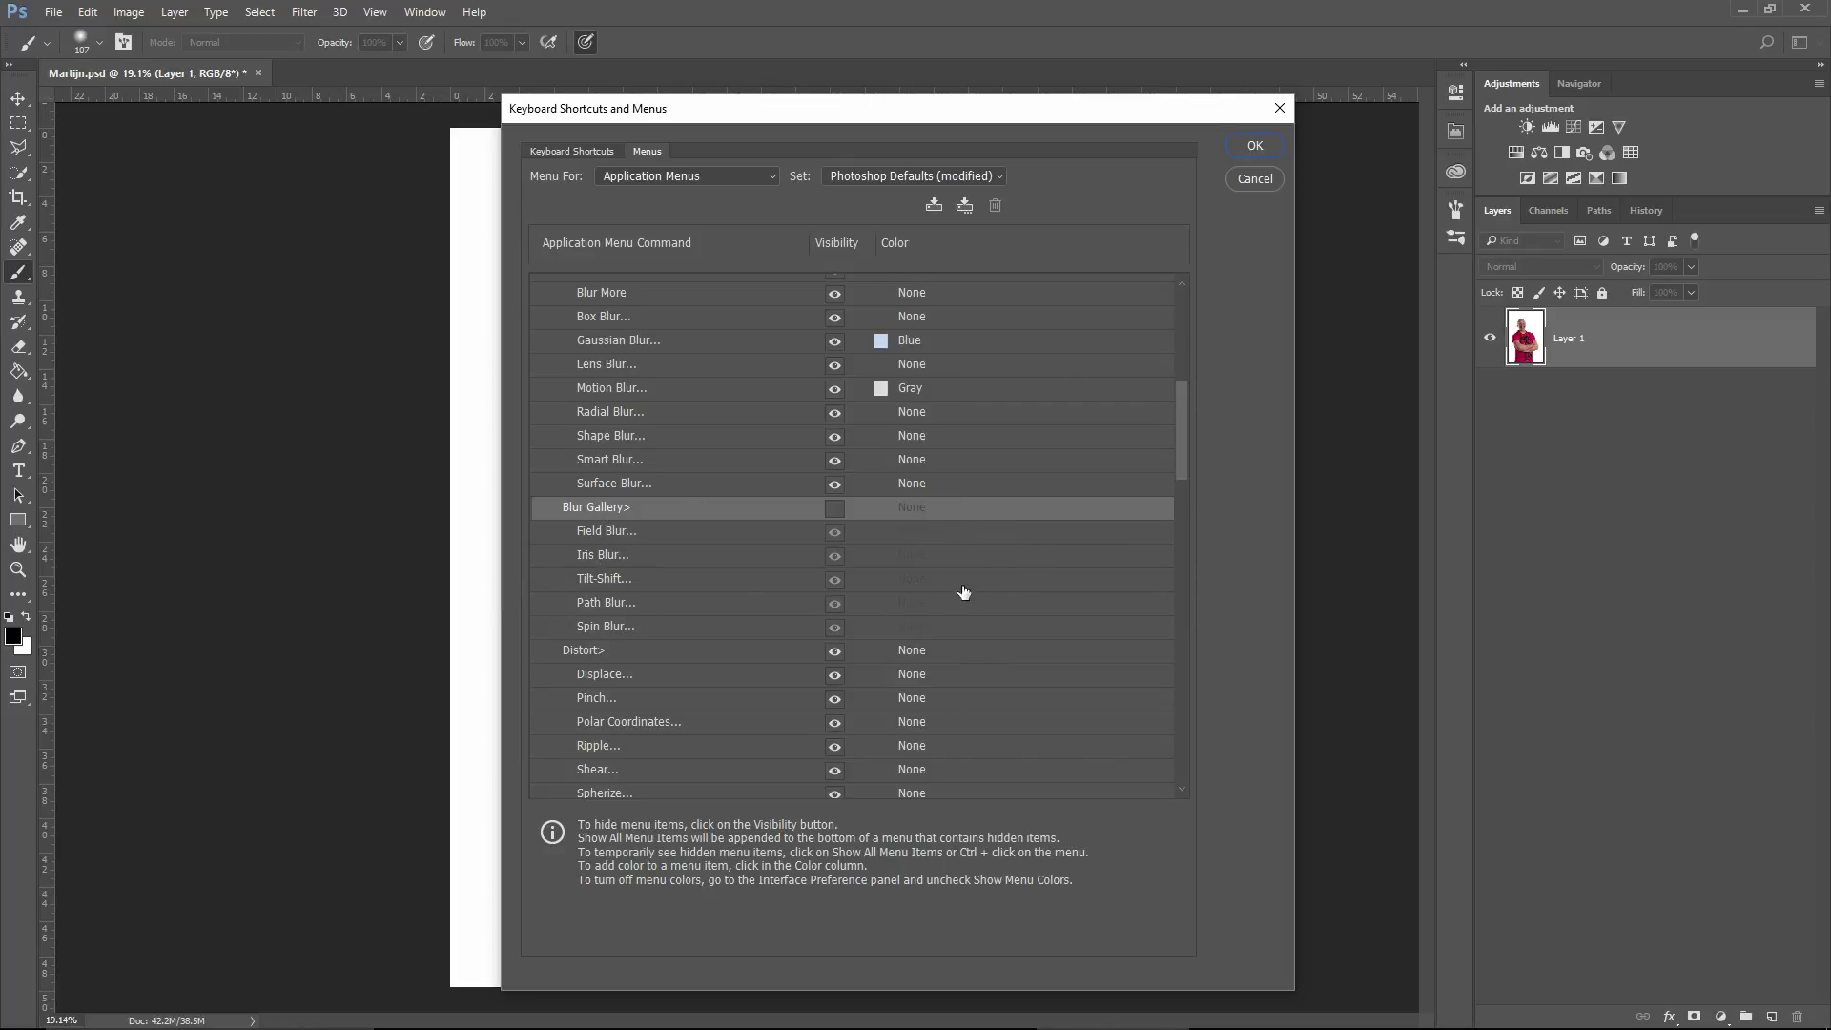
click(1242, 140)
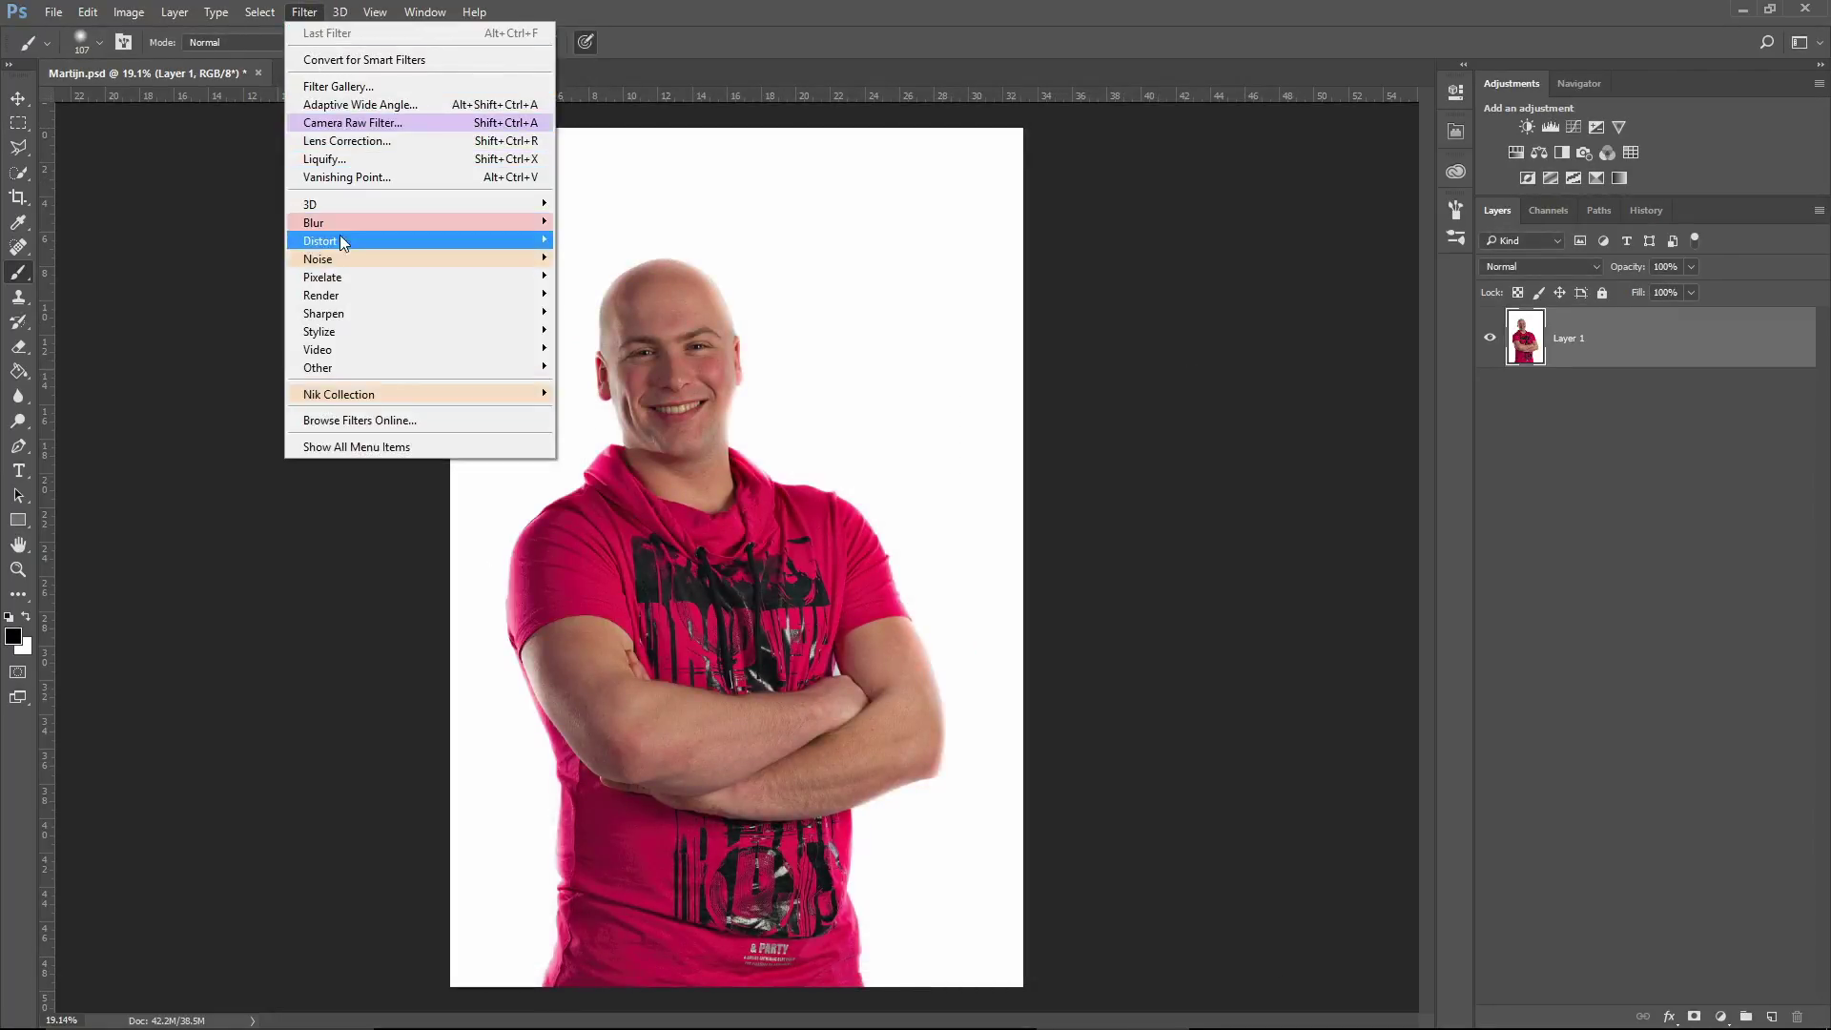
- Review the customized Filter menu's coloured items and Distort submenu, then close it
mouse_move(347, 246)
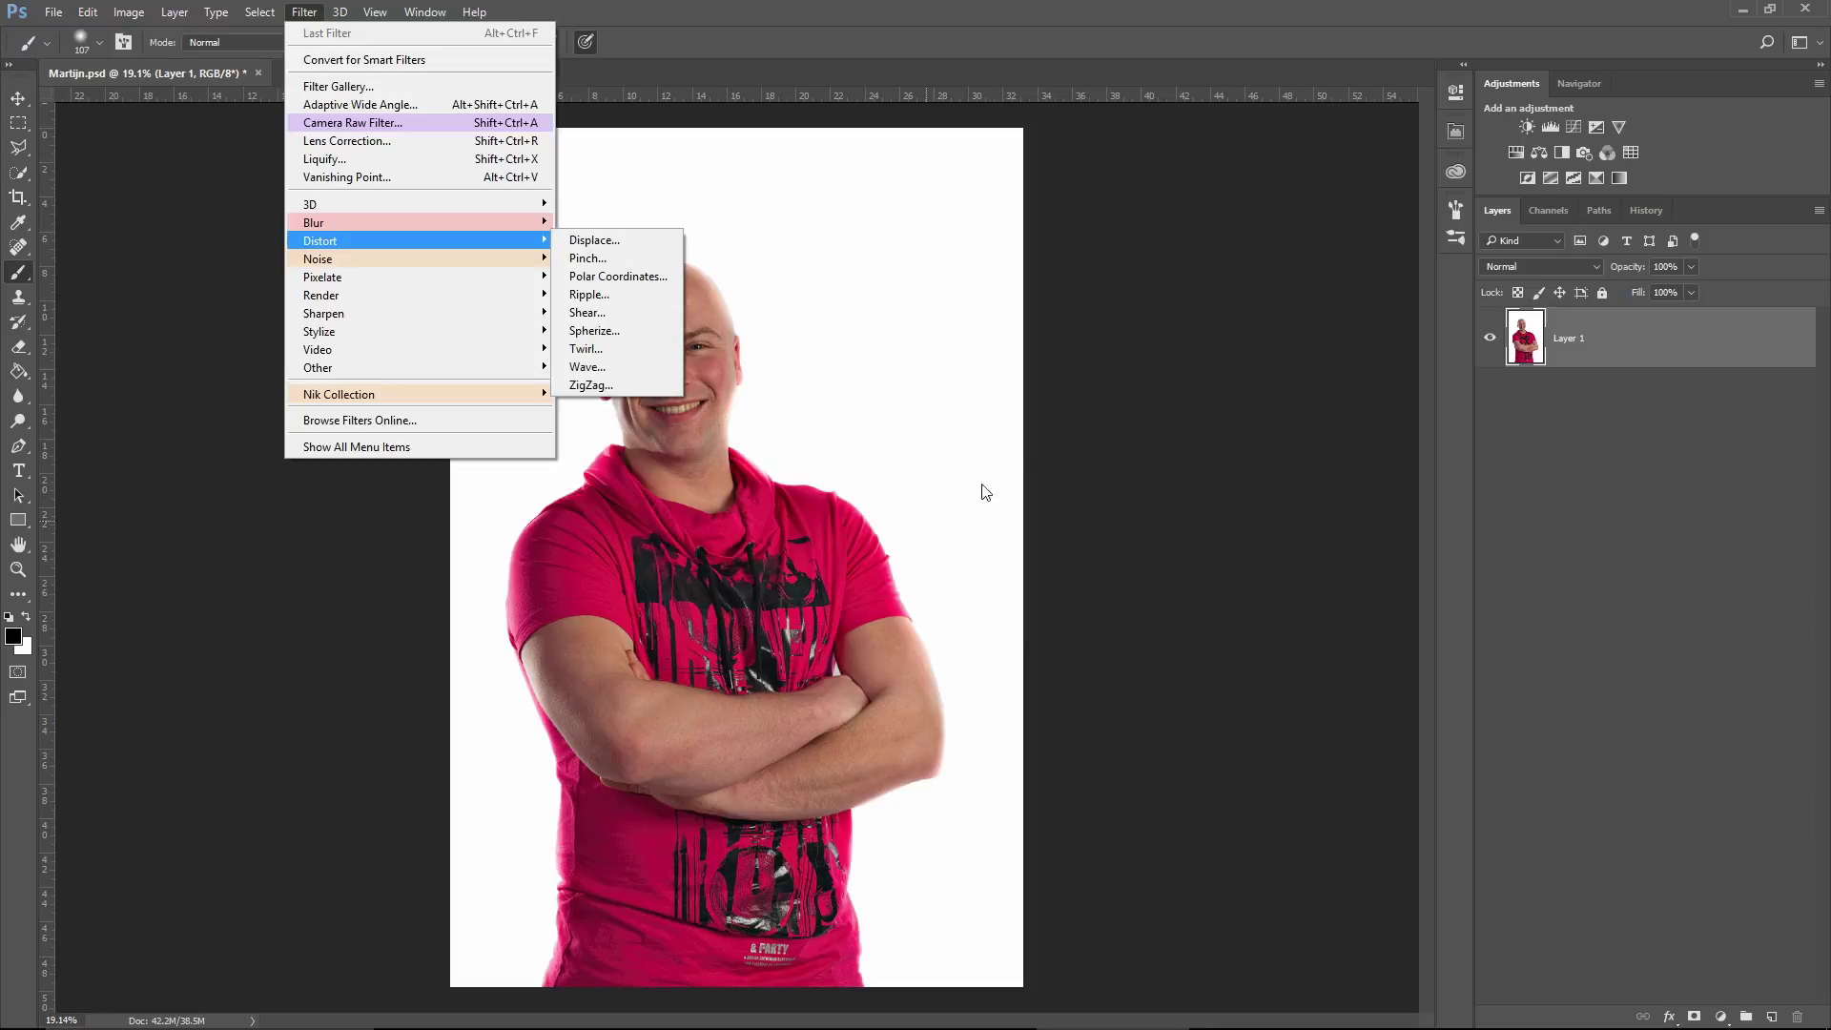
click(1116, 397)
- Reopen Edit > Menus, turn Blur Gallery's visibility back on, and collapse the Filter group
click(88, 11)
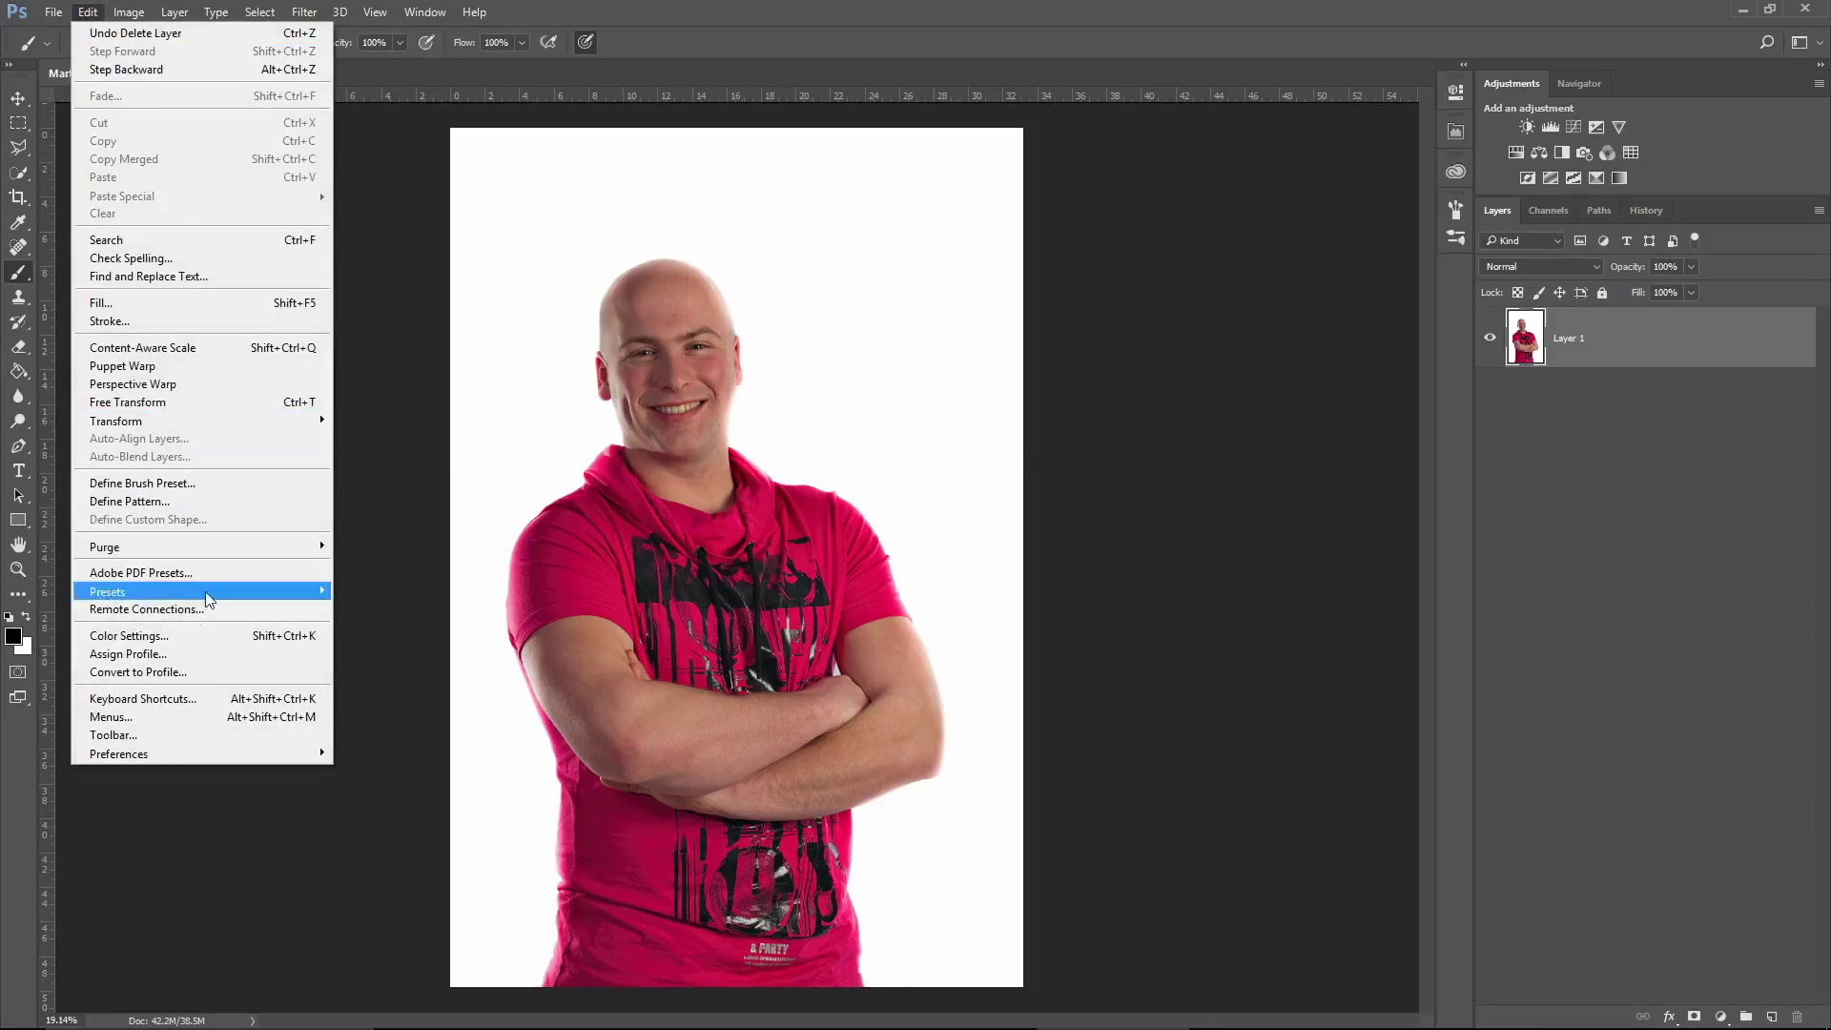
click(181, 713)
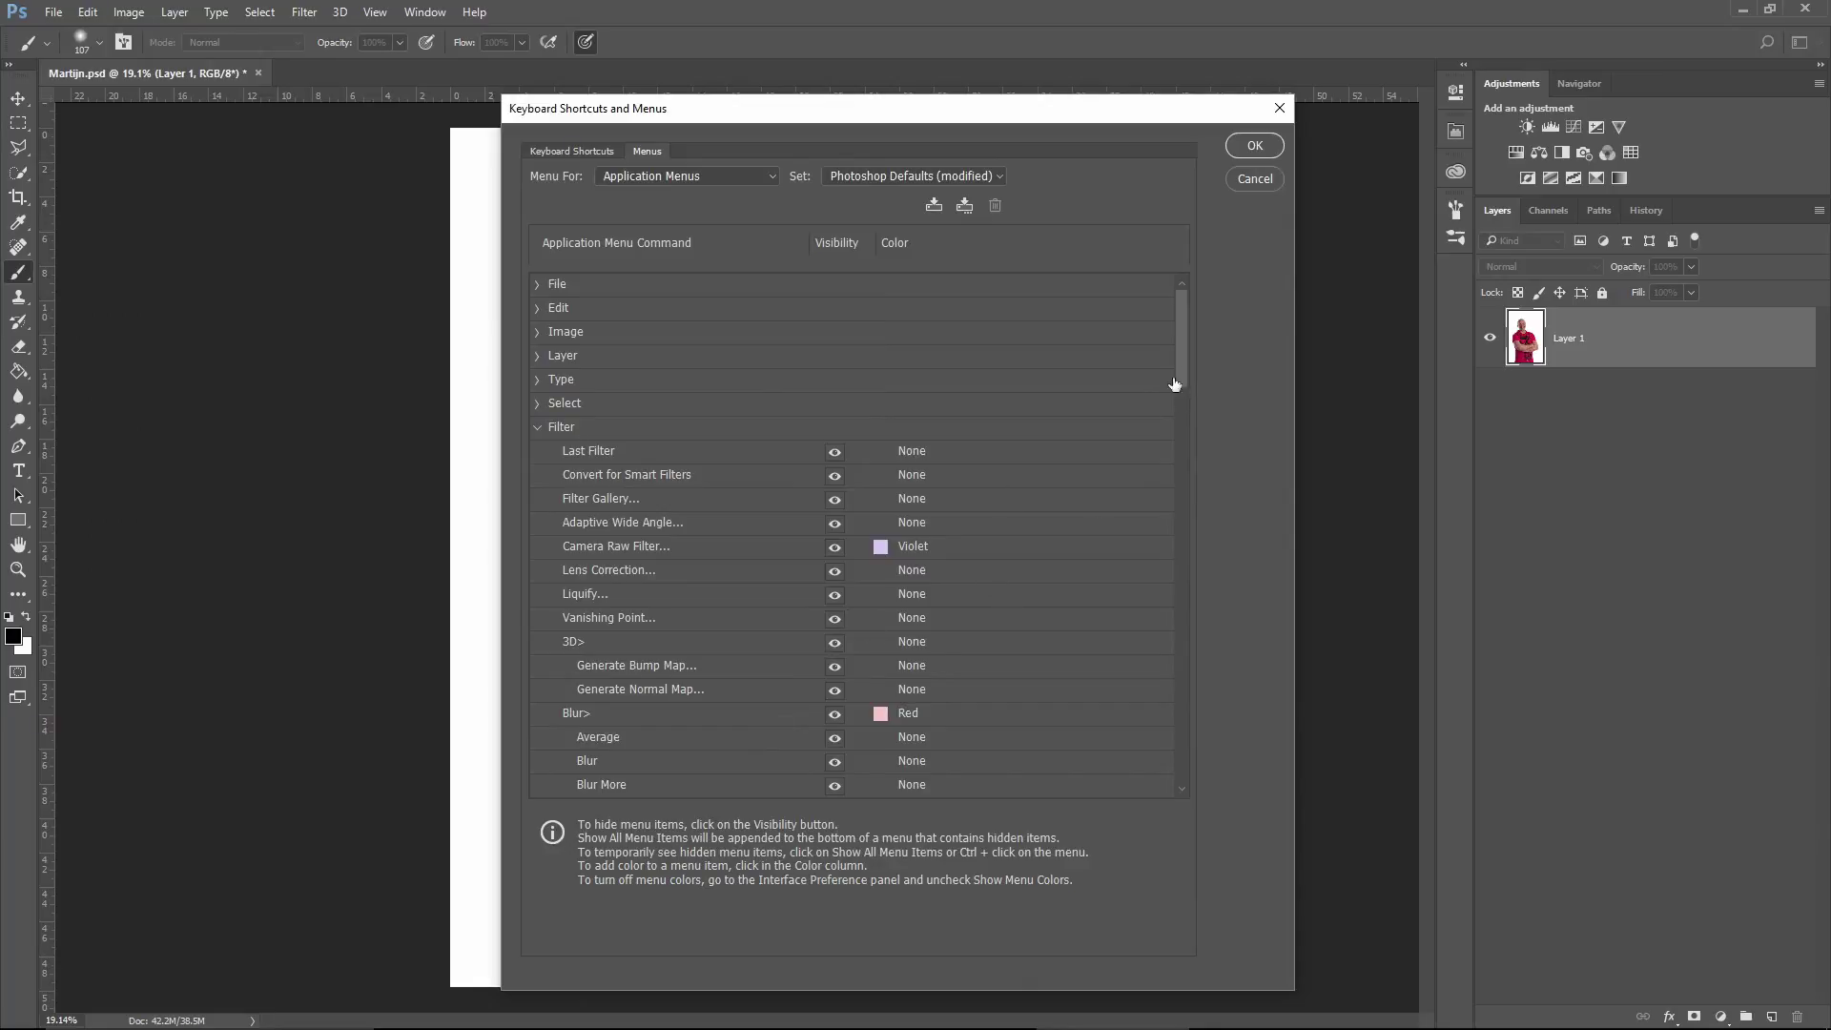
scroll(1176, 352, down, 8)
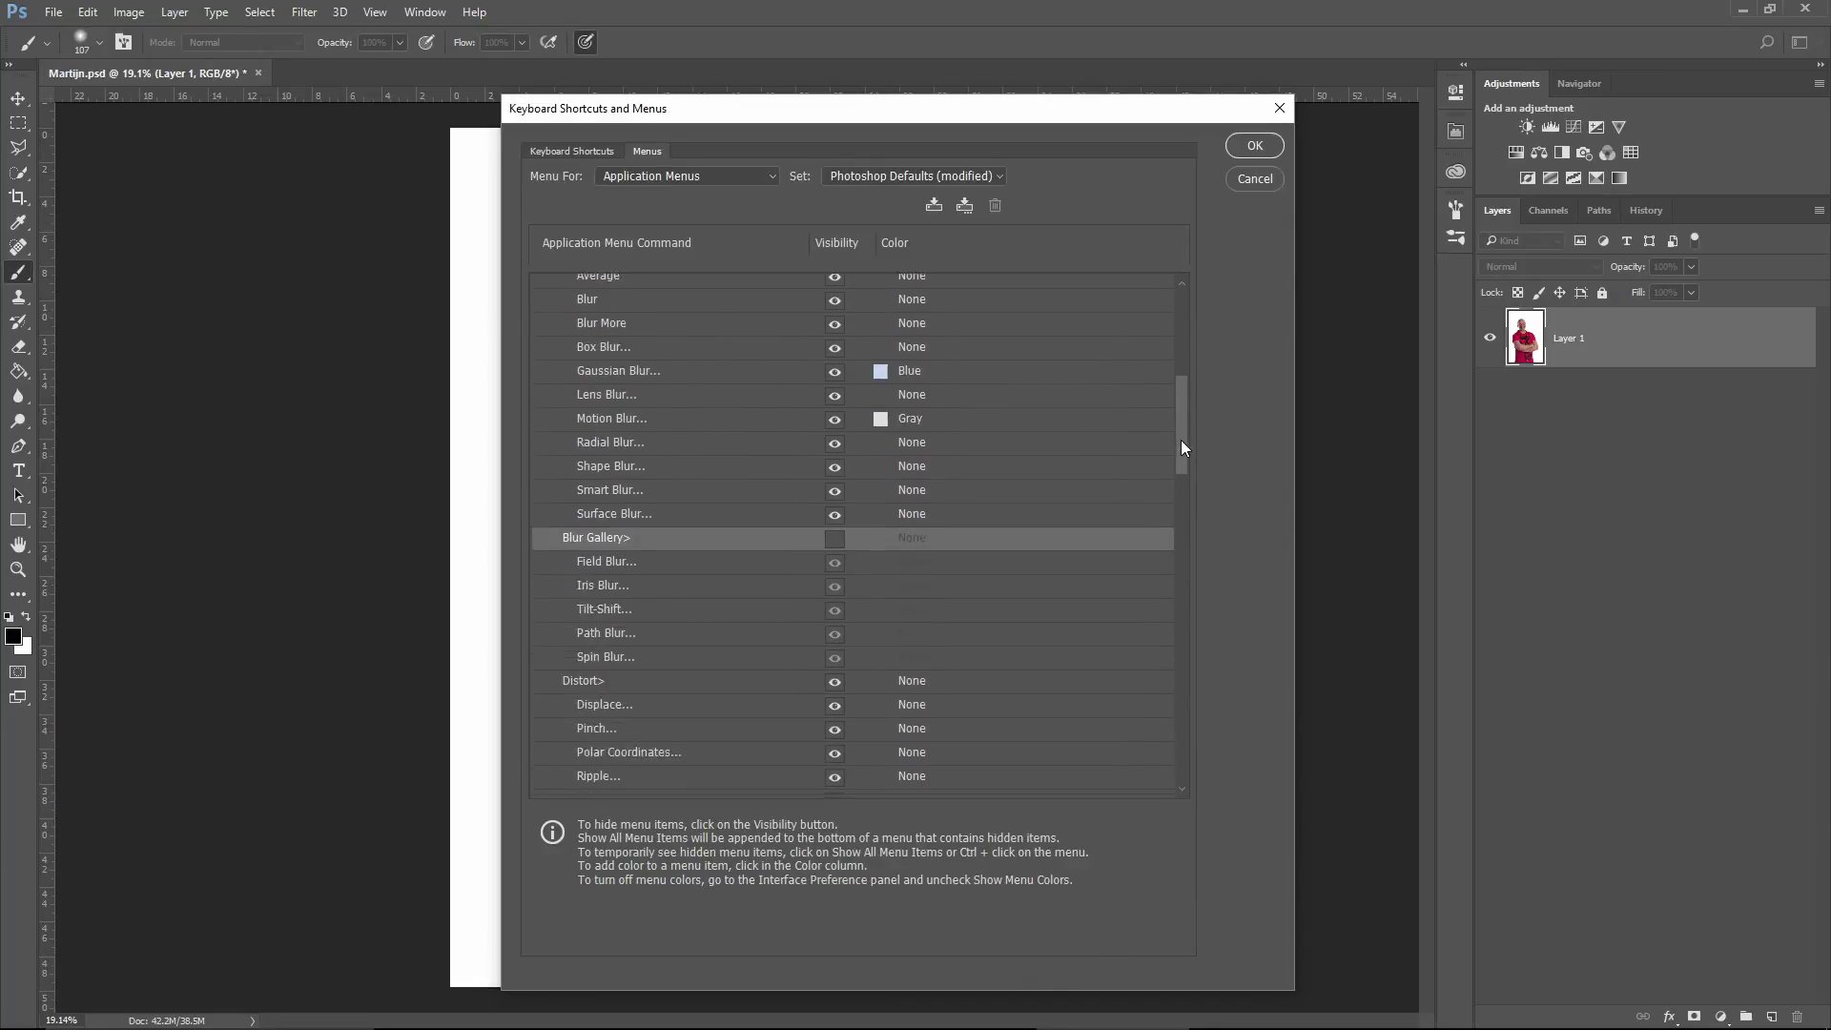
click(834, 417)
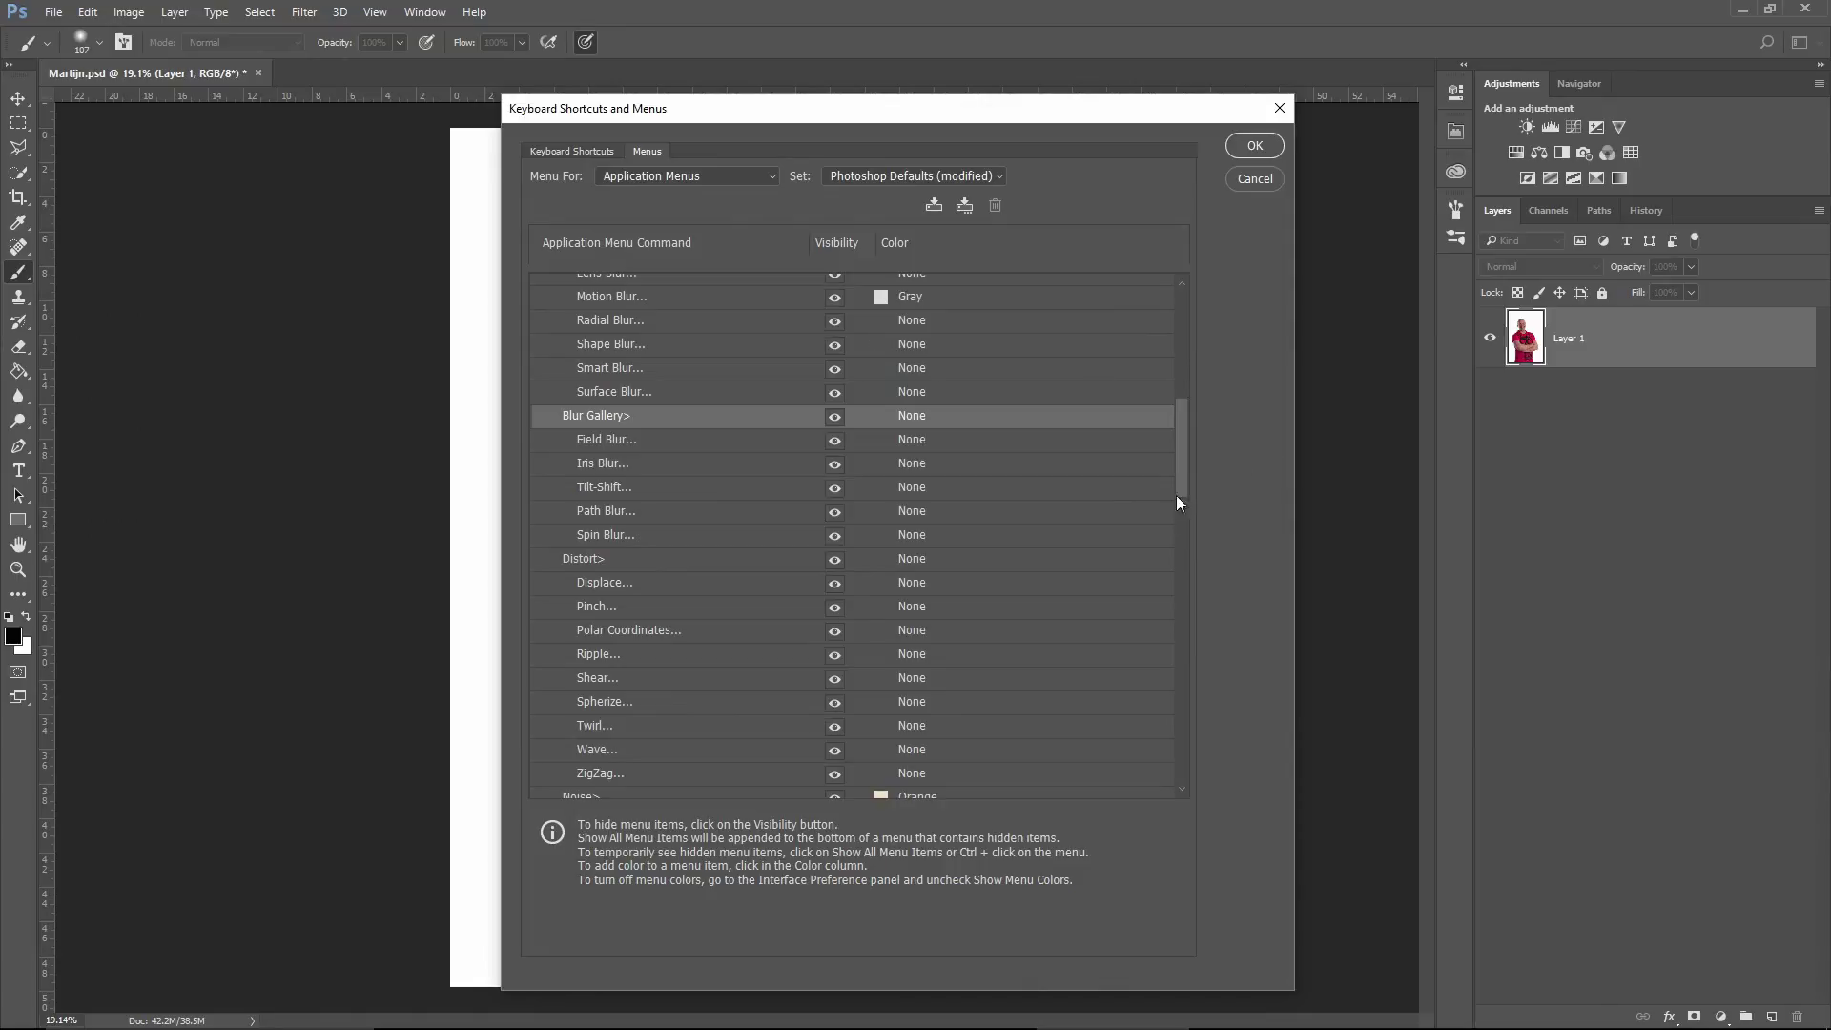
drag(1179, 467, 1186, 356)
click(538, 427)
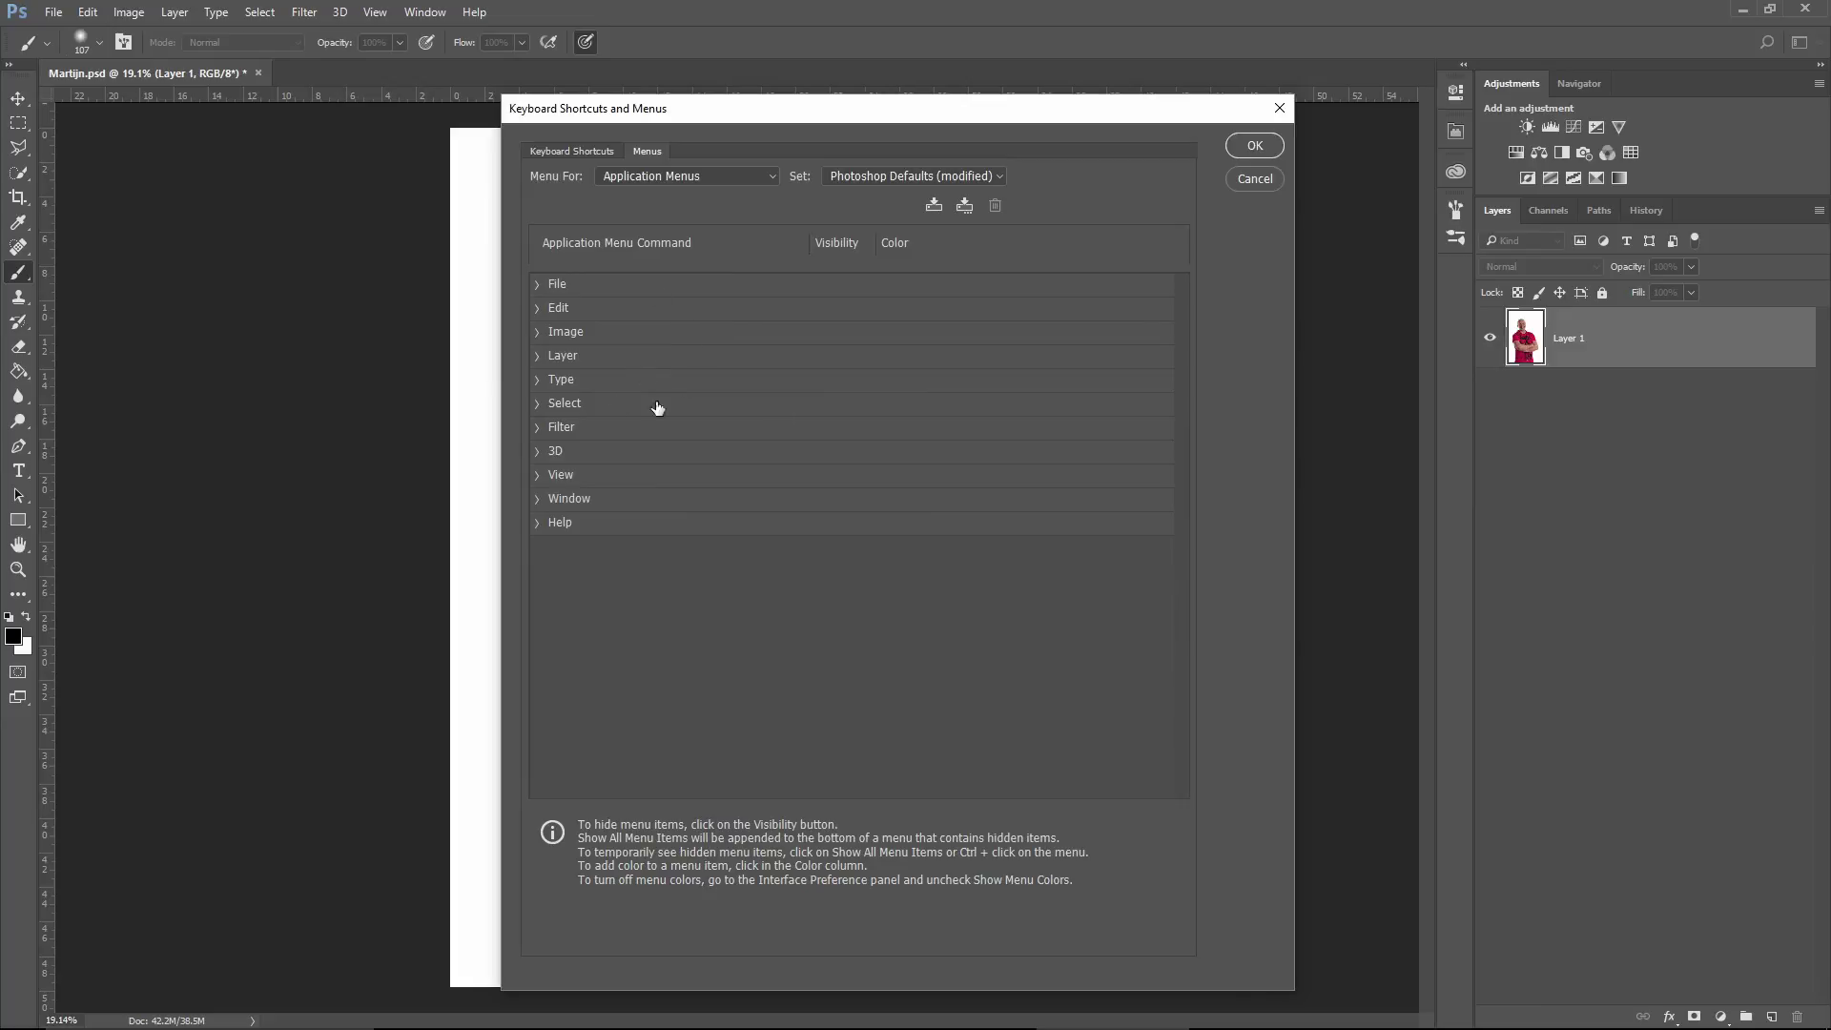
- Expand Layer, colour New> and Layer... Green, and hide Copy CSS
click(536, 357)
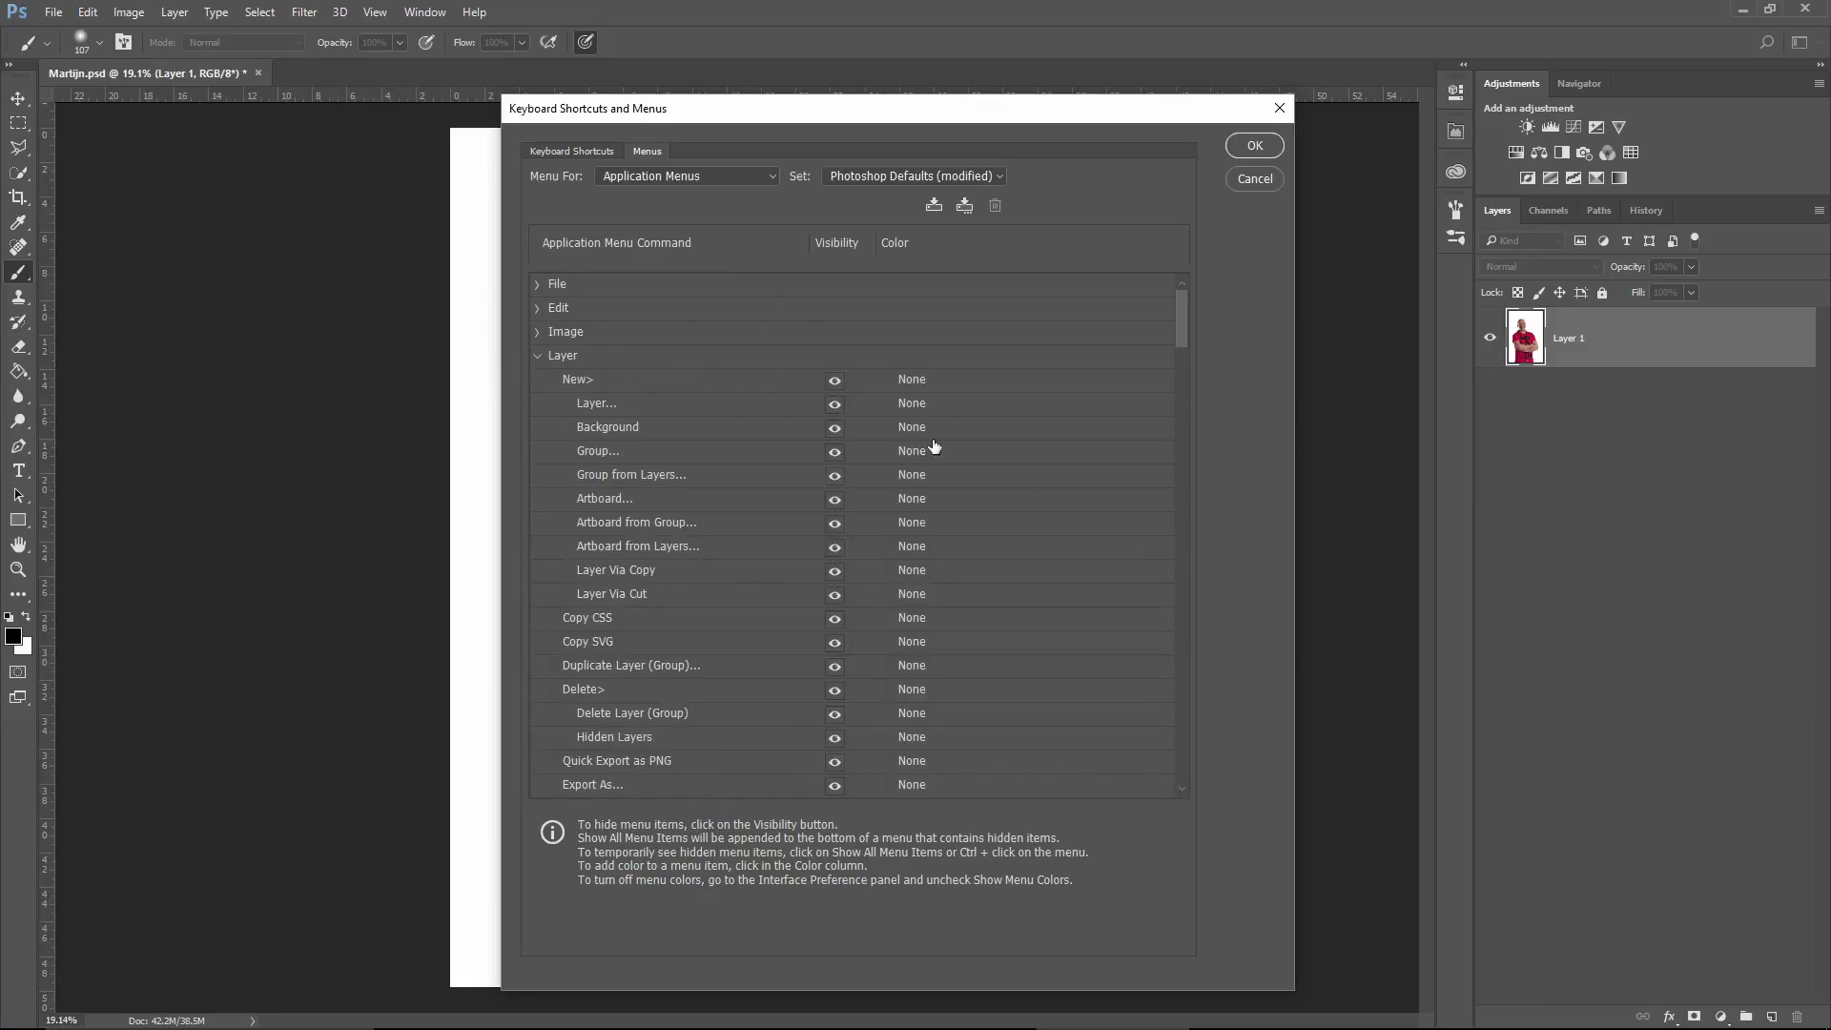
click(930, 382)
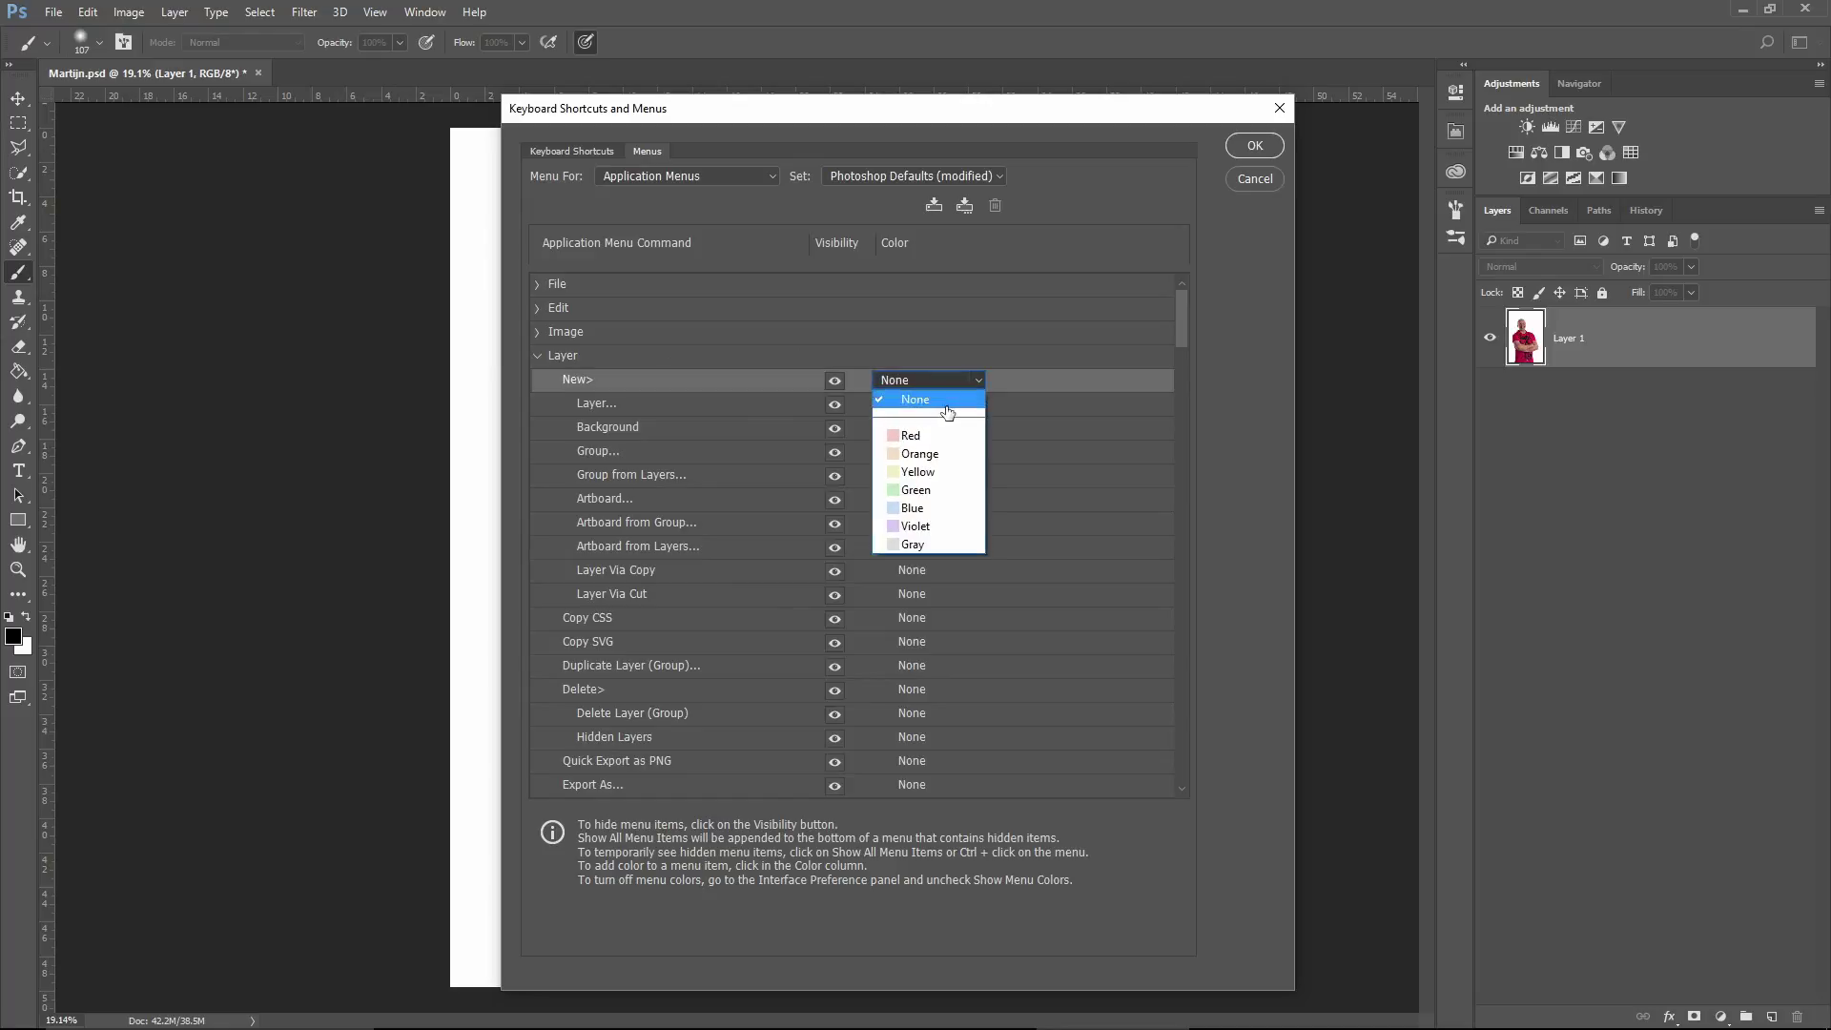
click(944, 492)
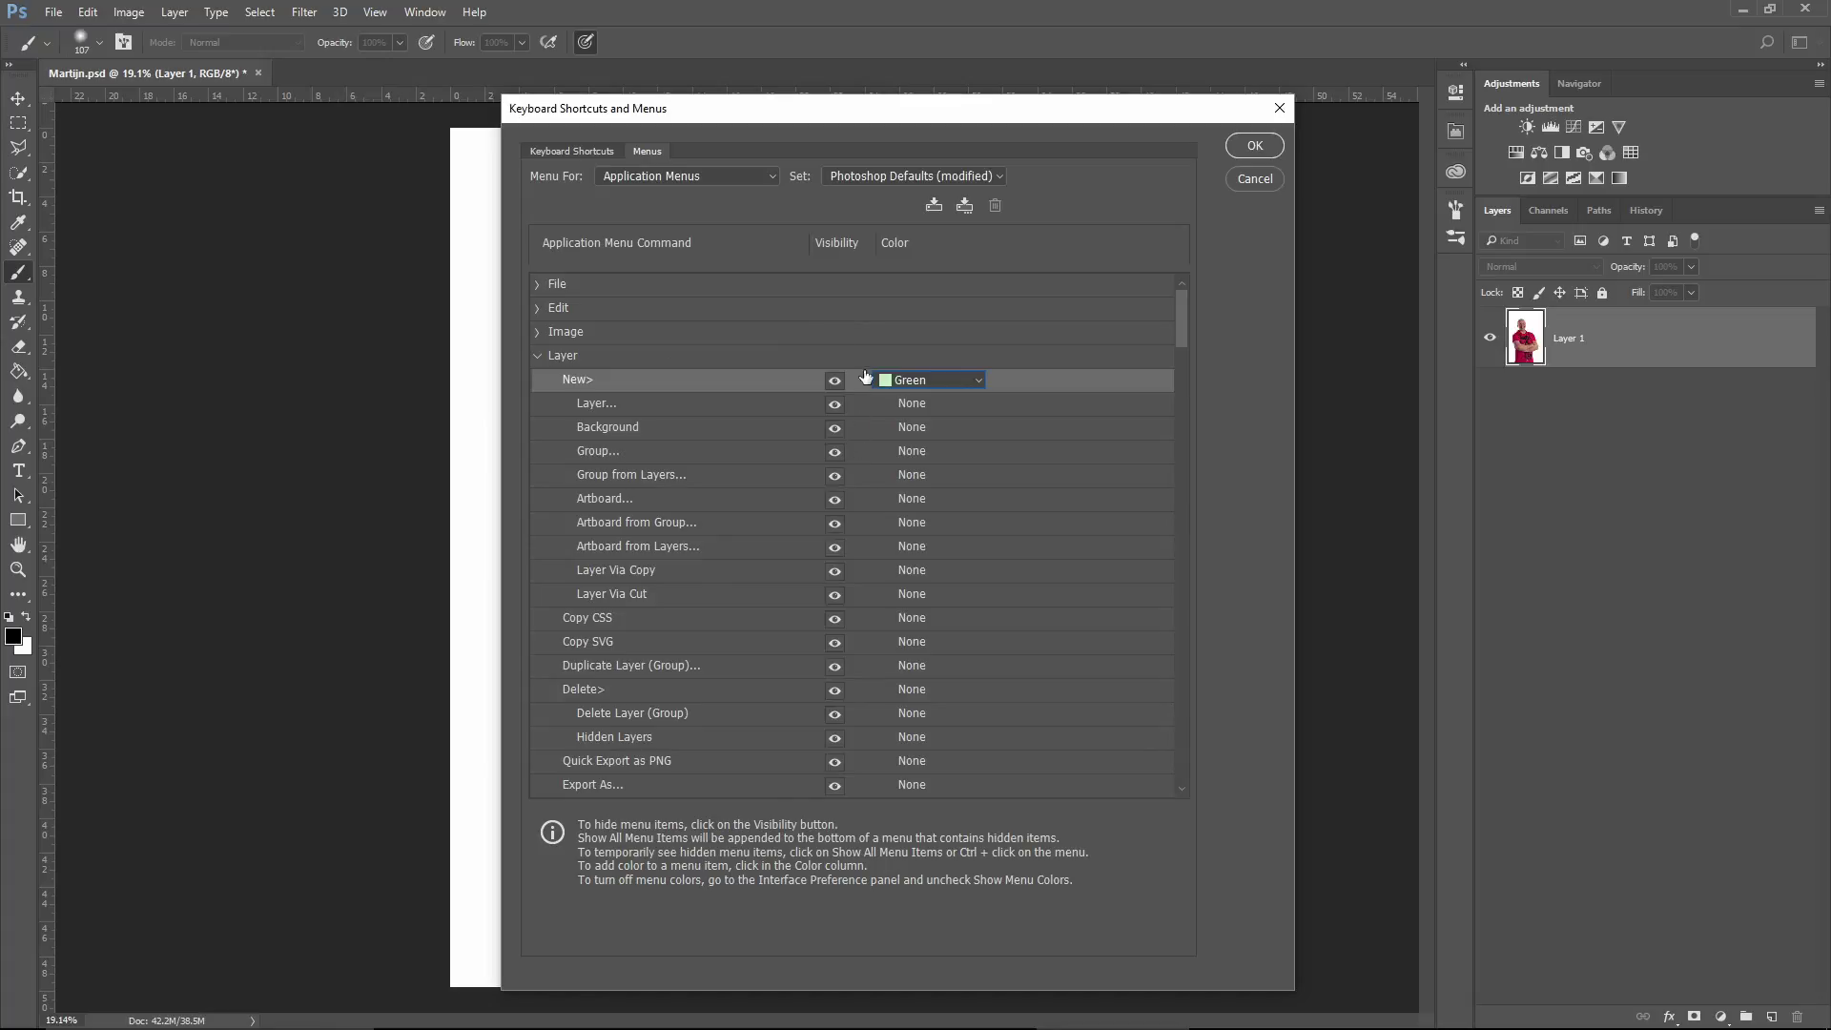
click(942, 405)
click(927, 515)
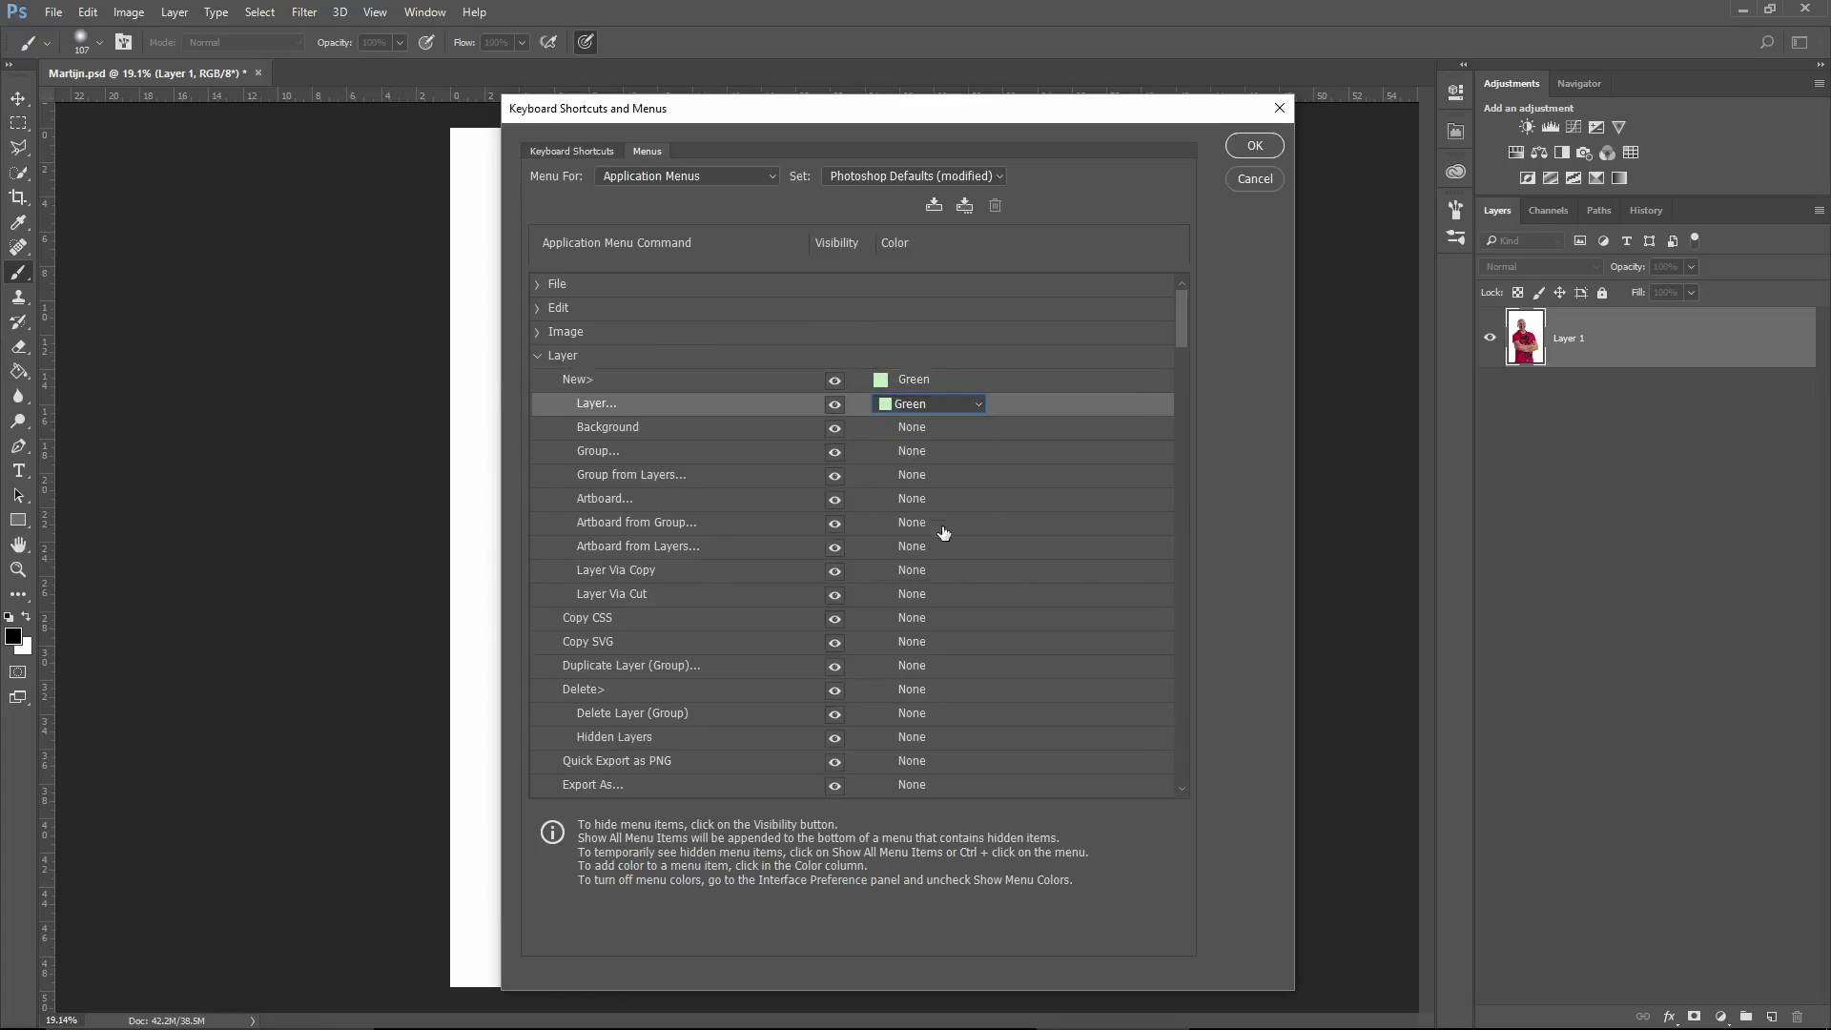
click(630, 683)
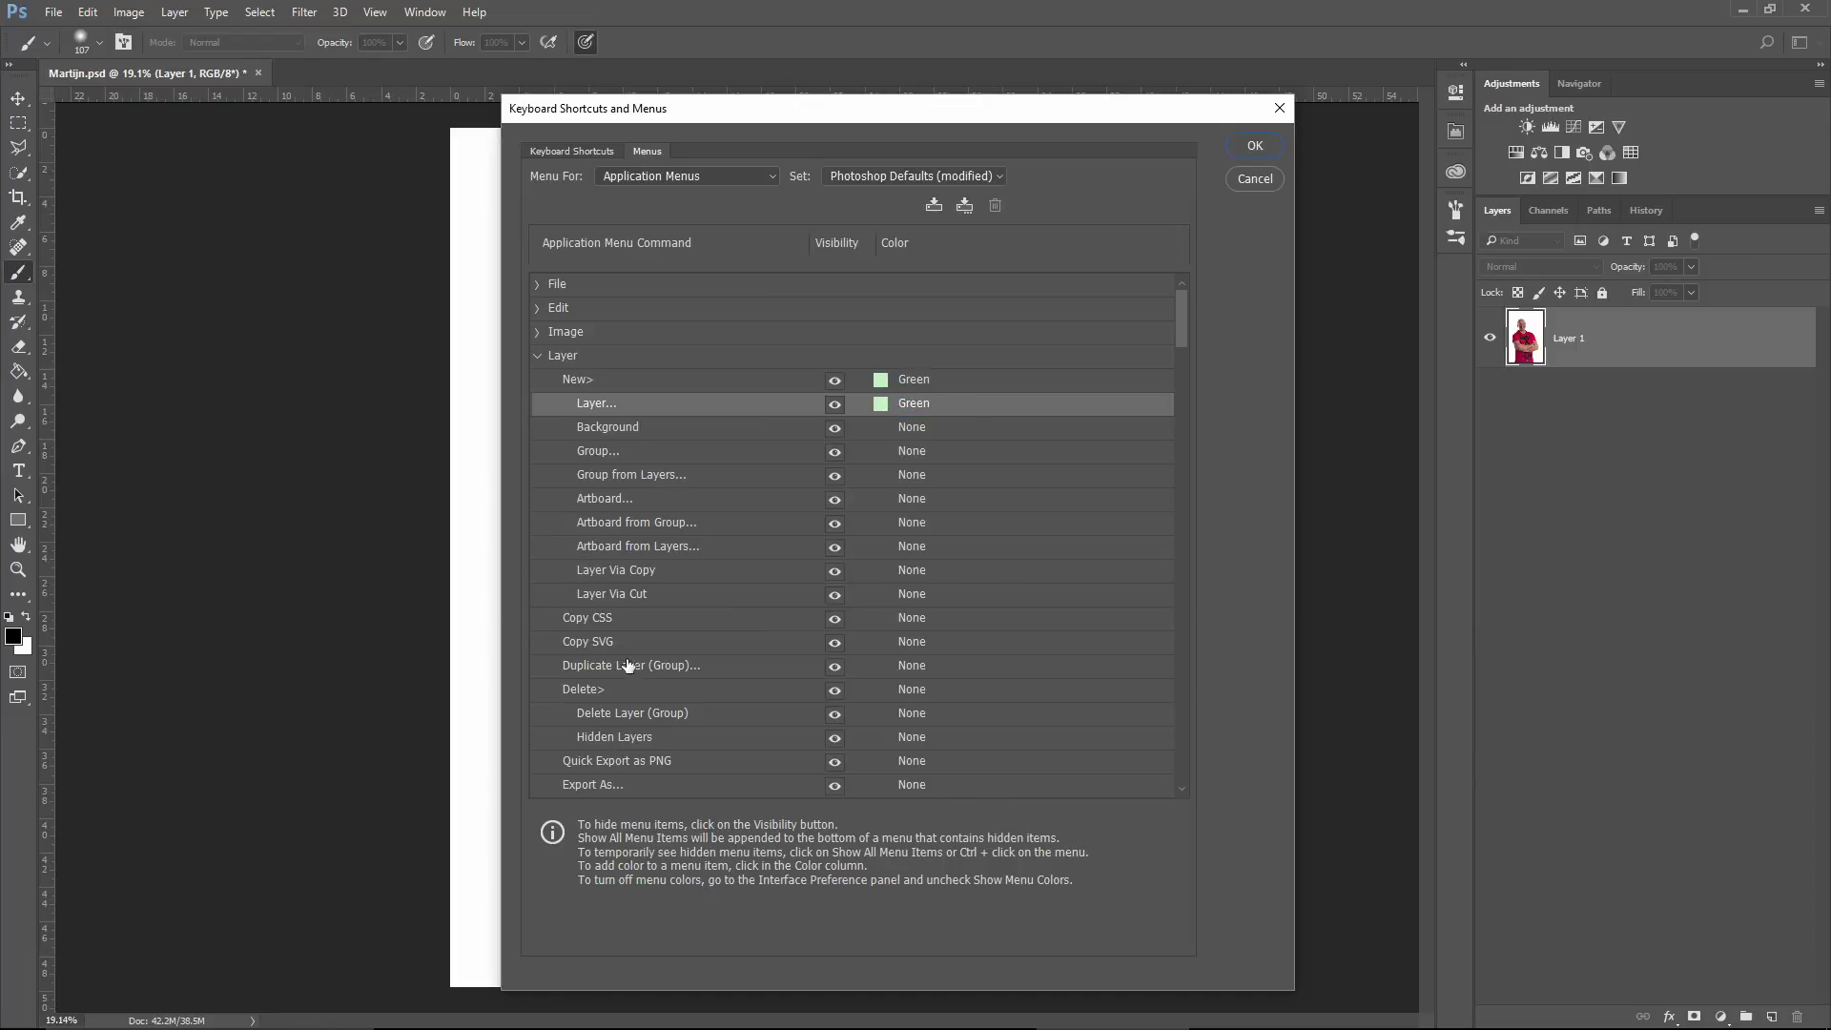
click(835, 620)
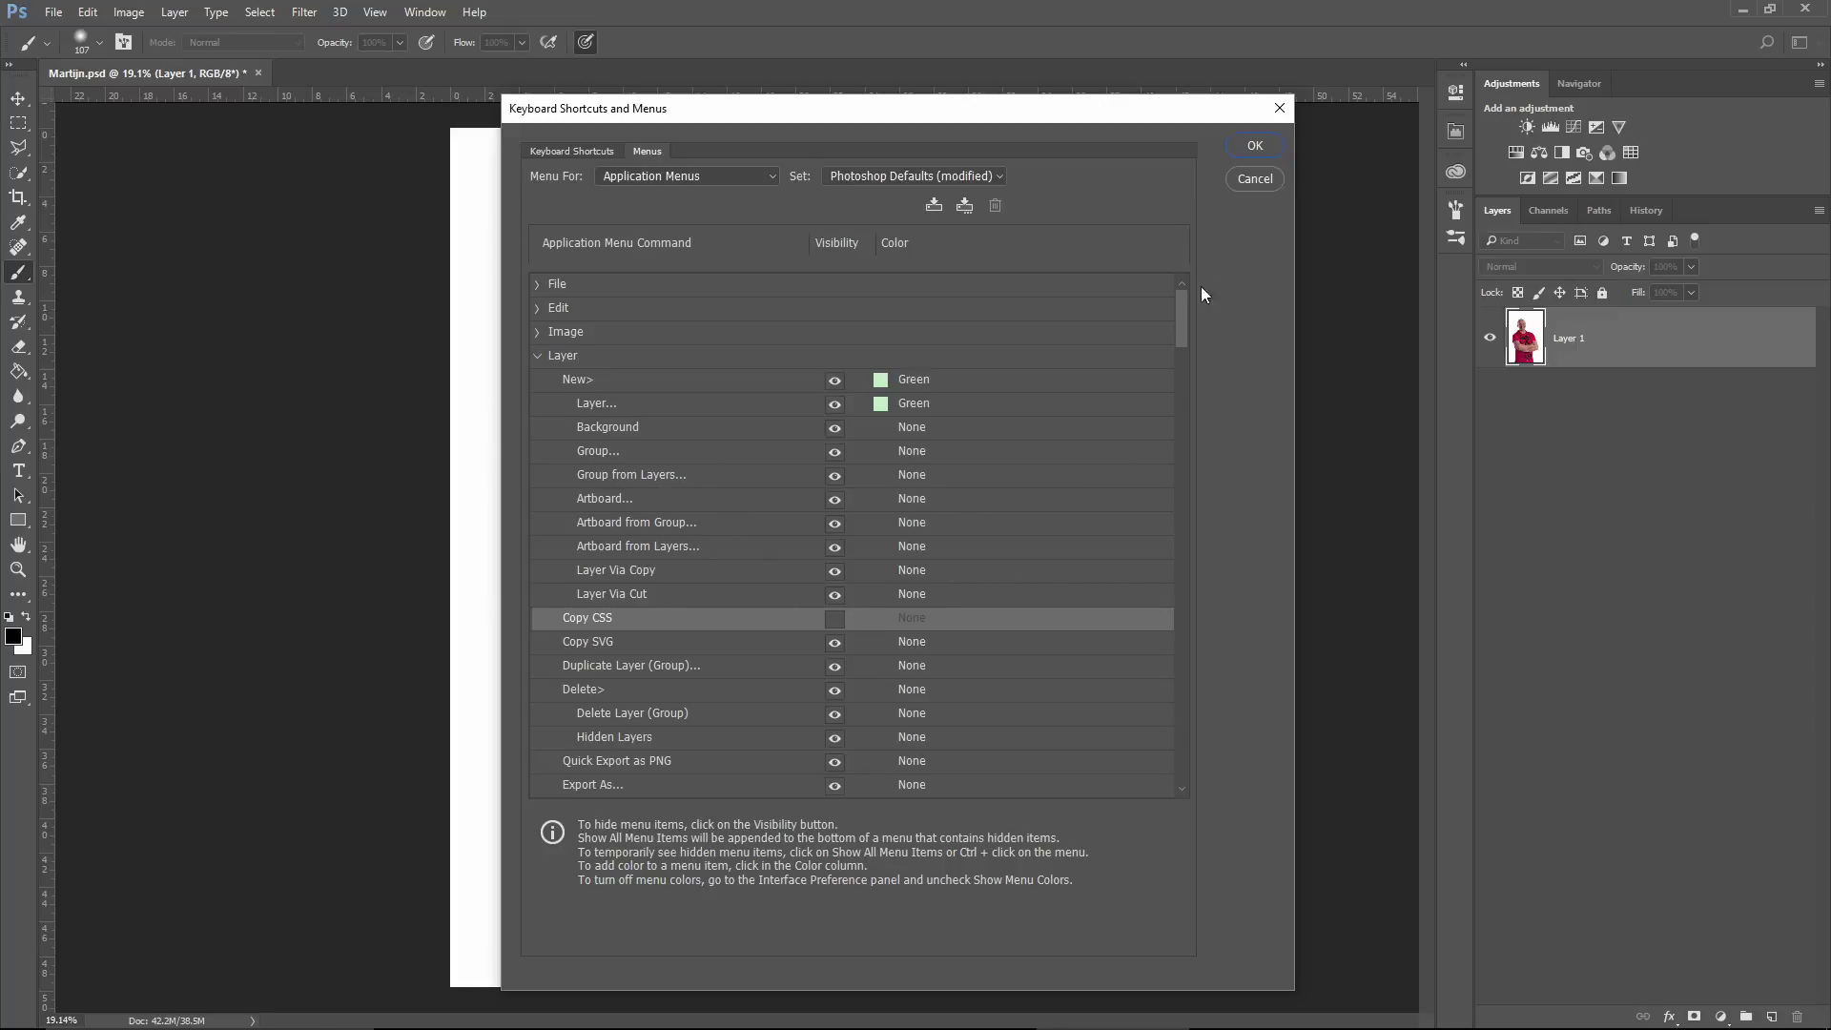
- Hide Copy SVG in the Layer menu list, leaving Smart Filter uncoloured
drag(1179, 329, 1177, 366)
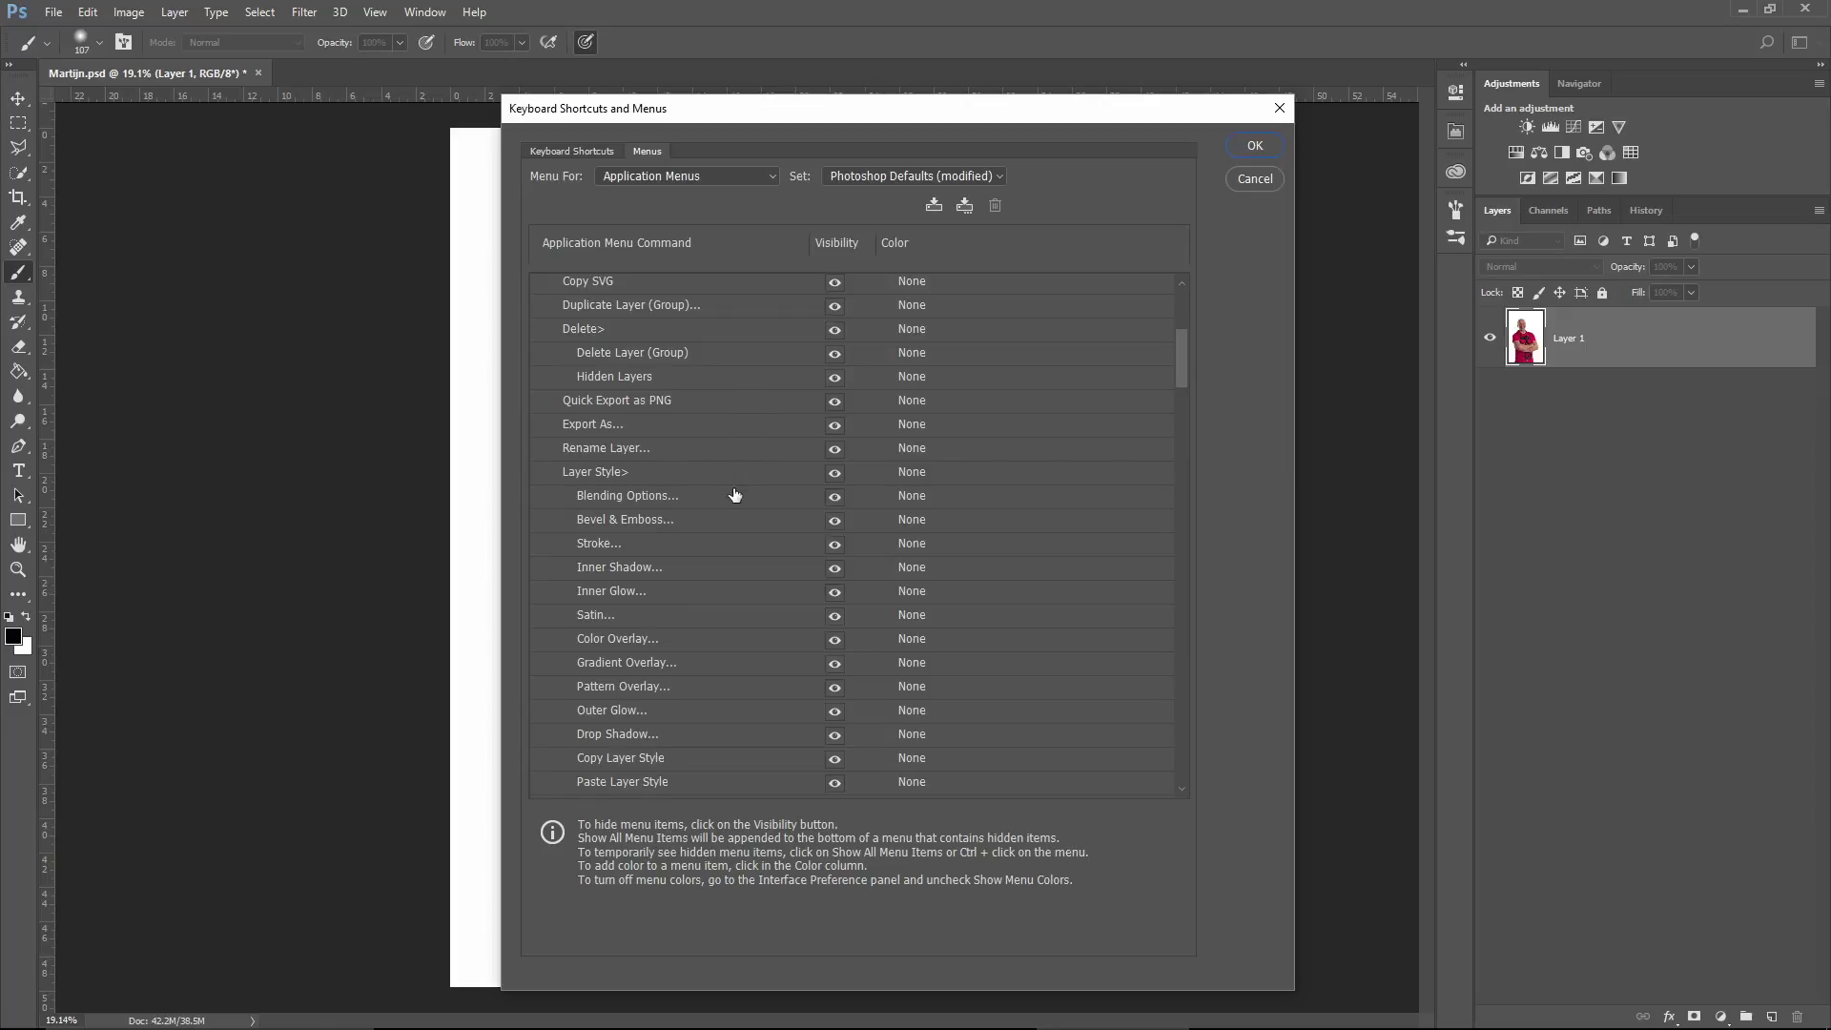
drag(1179, 366, 1181, 357)
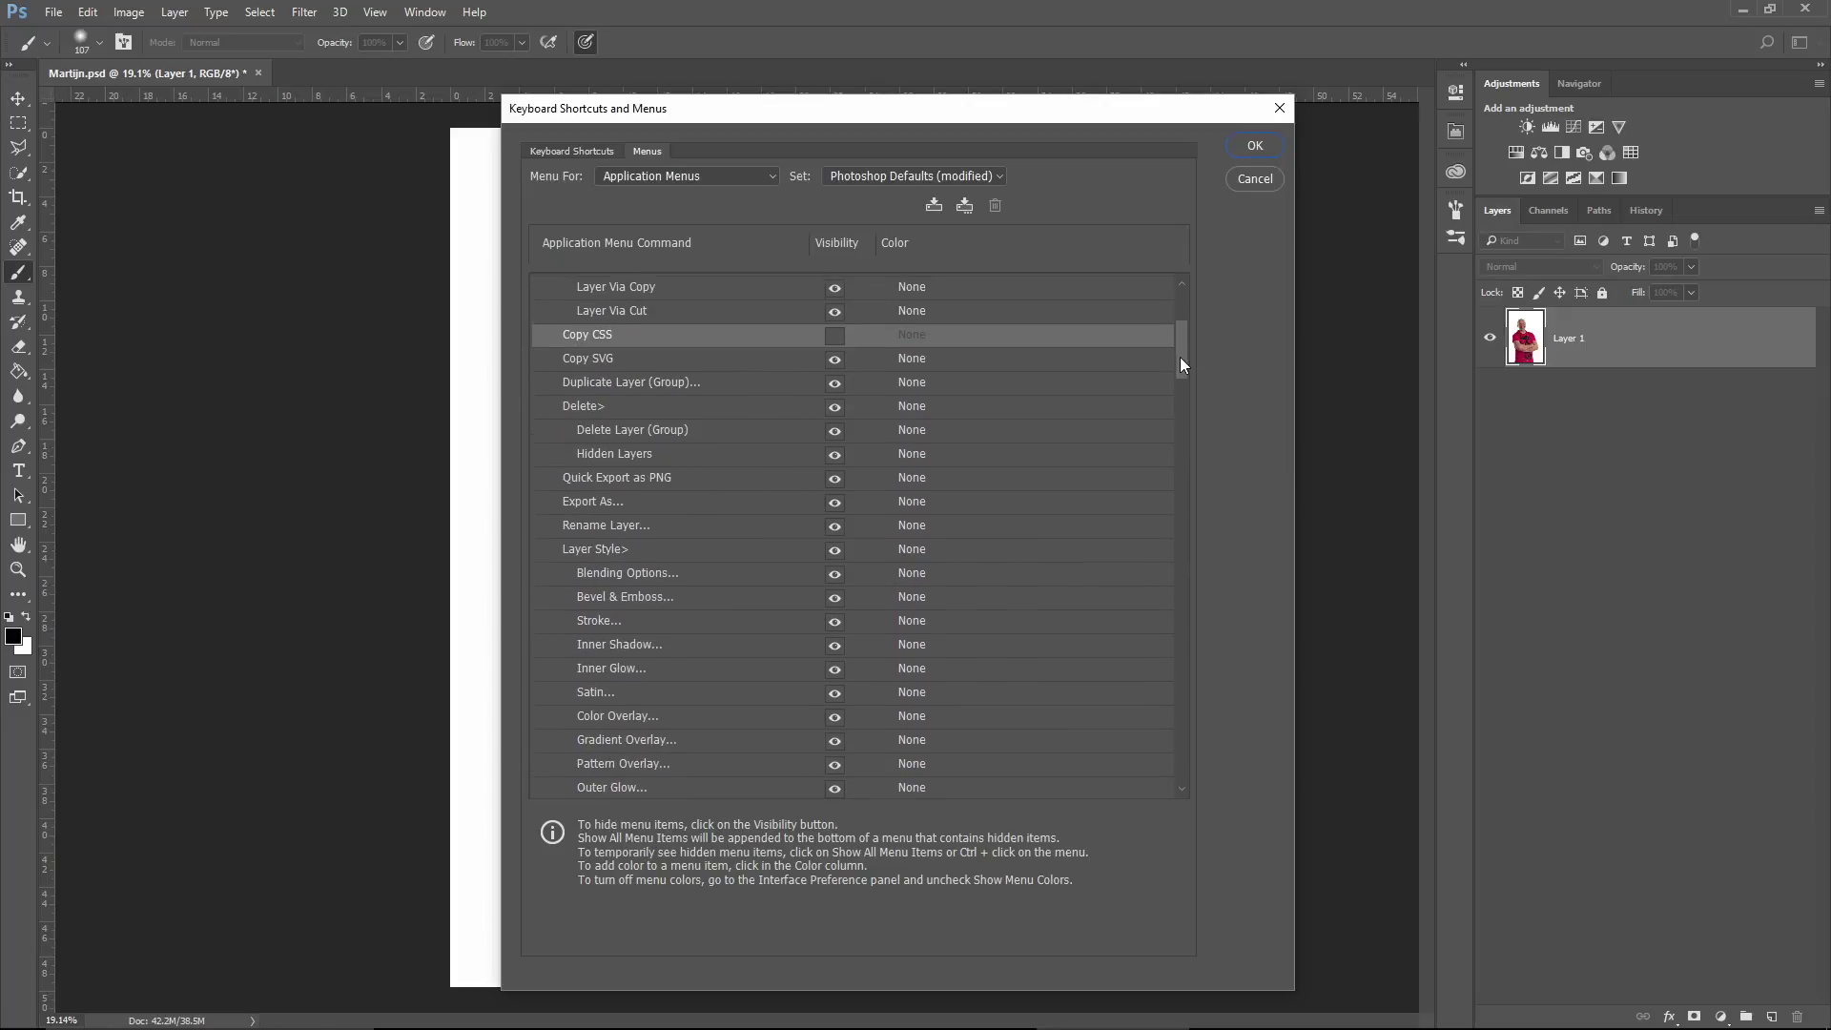
click(834, 361)
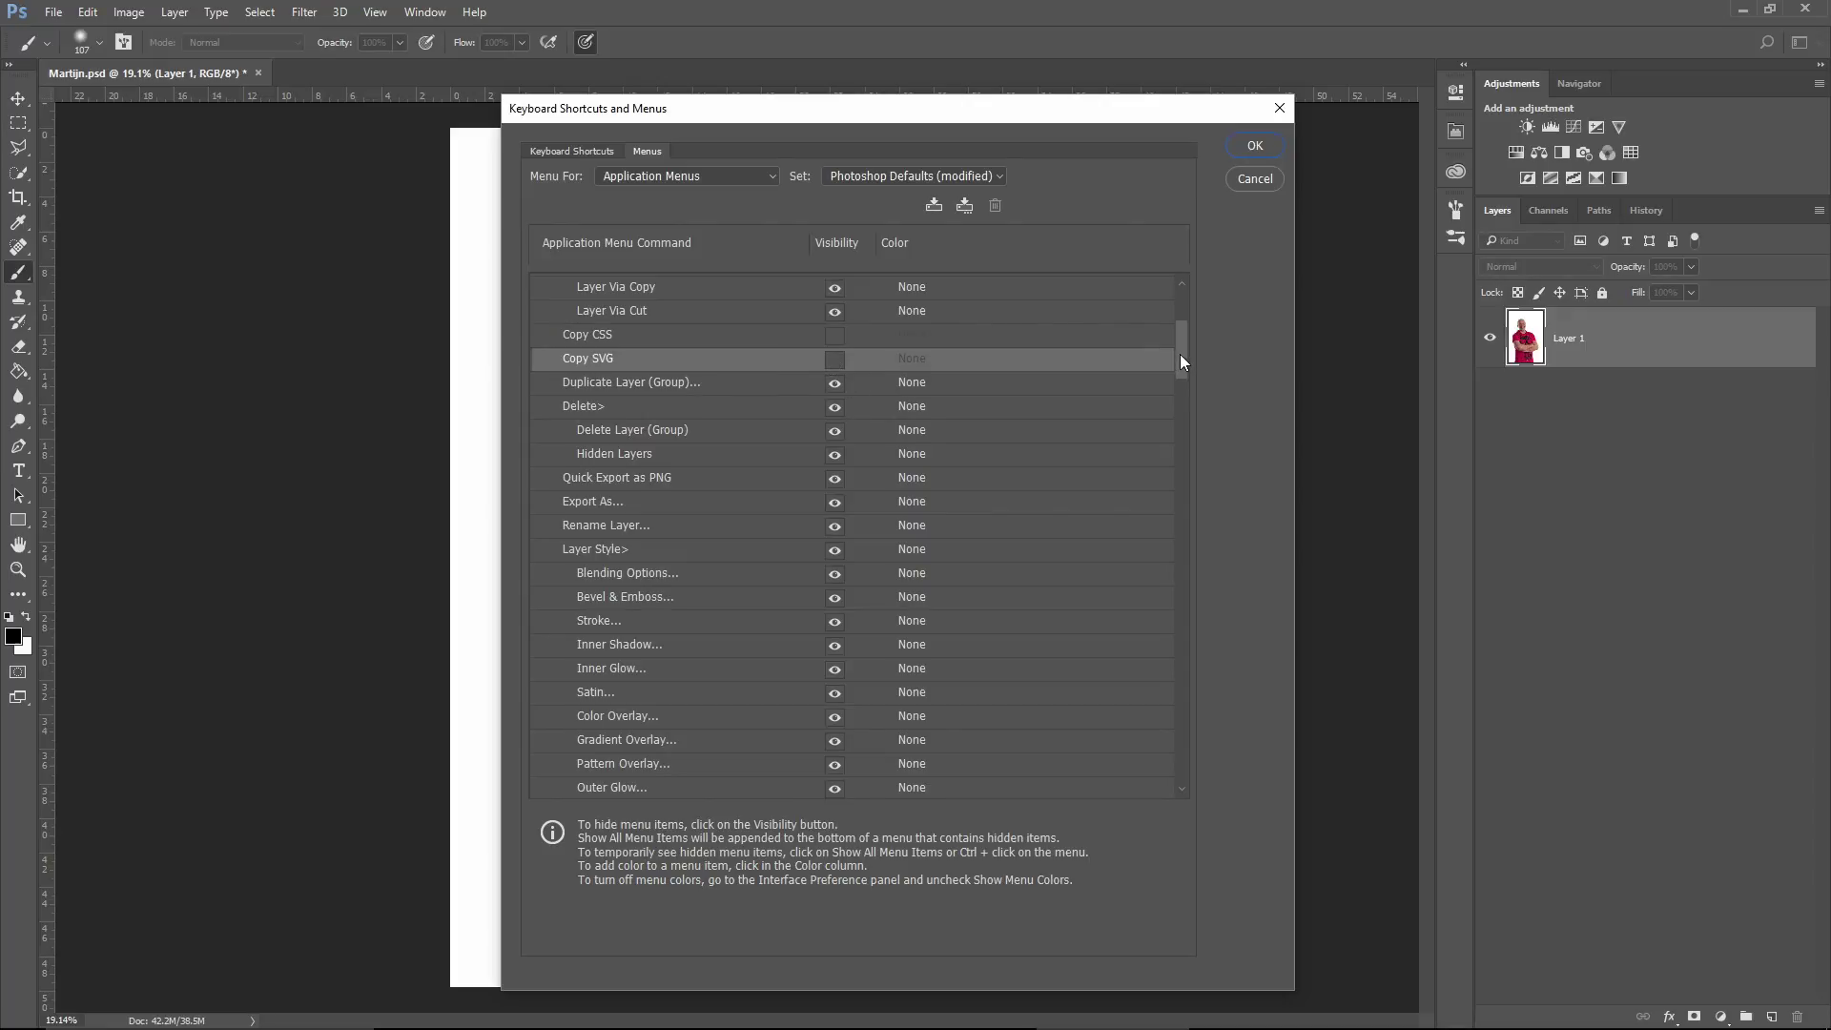
drag(1180, 352, 1177, 405)
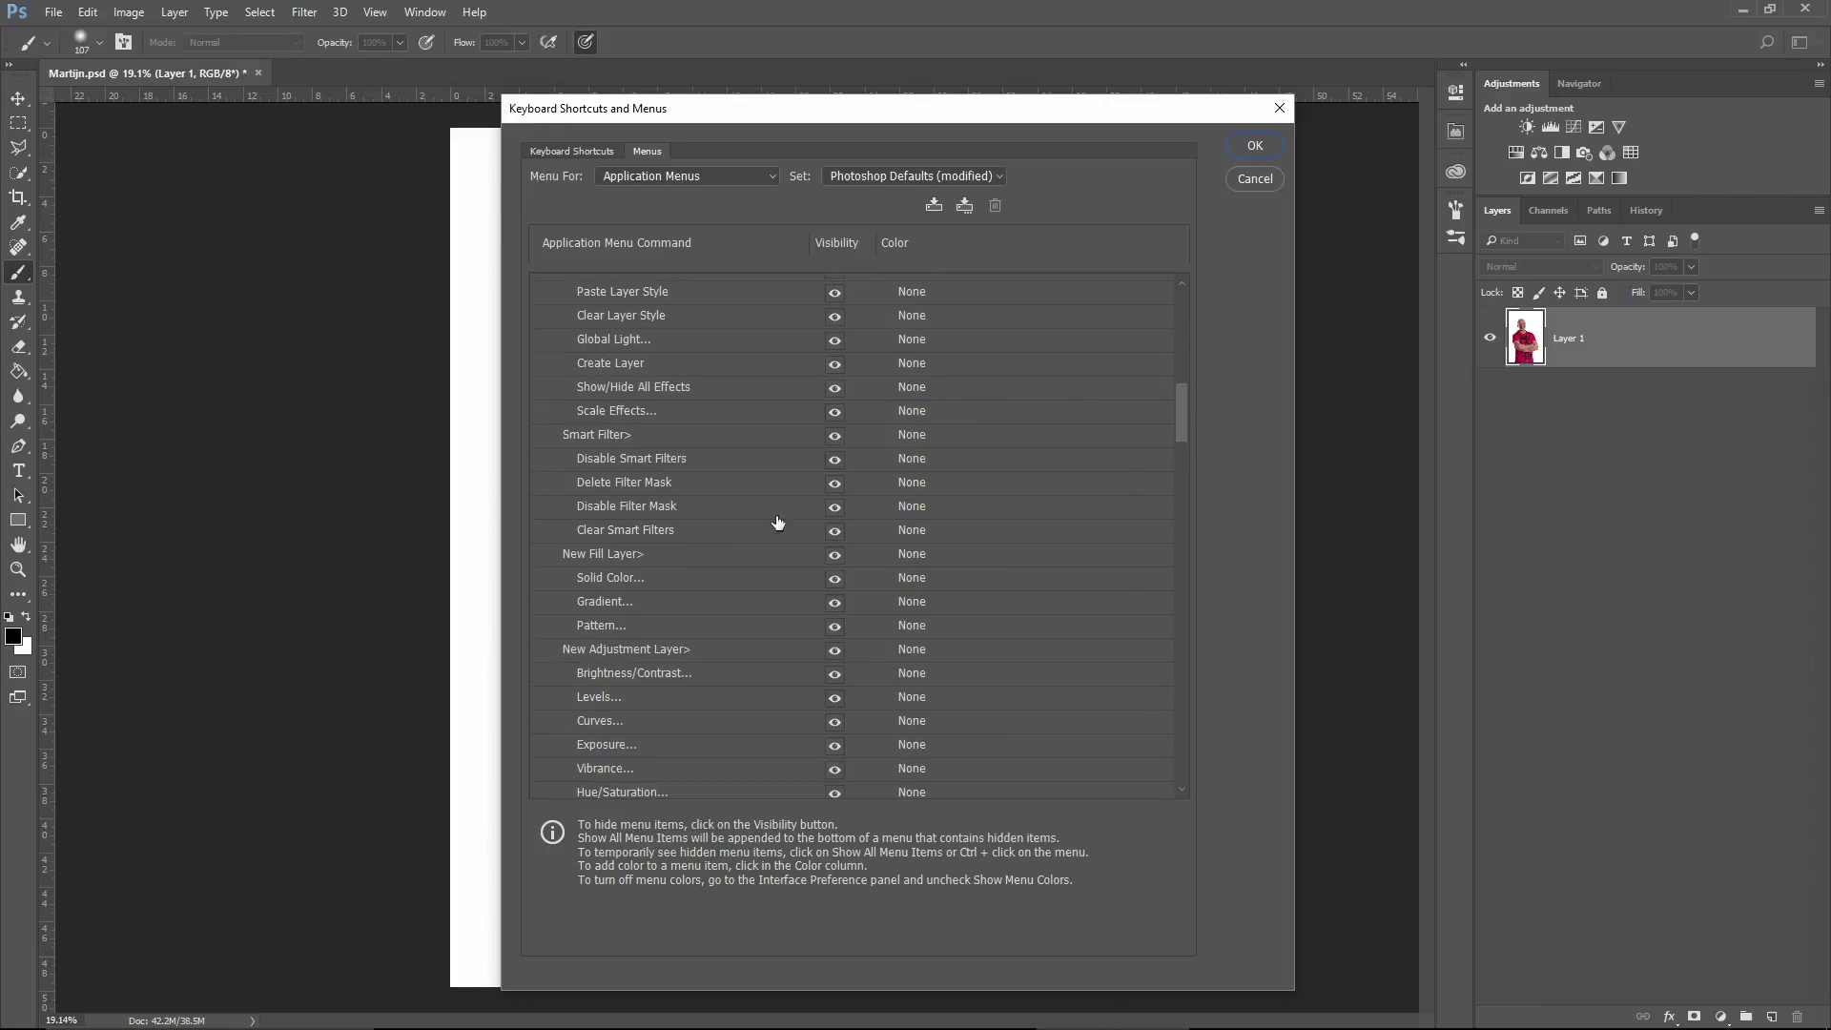
click(906, 438)
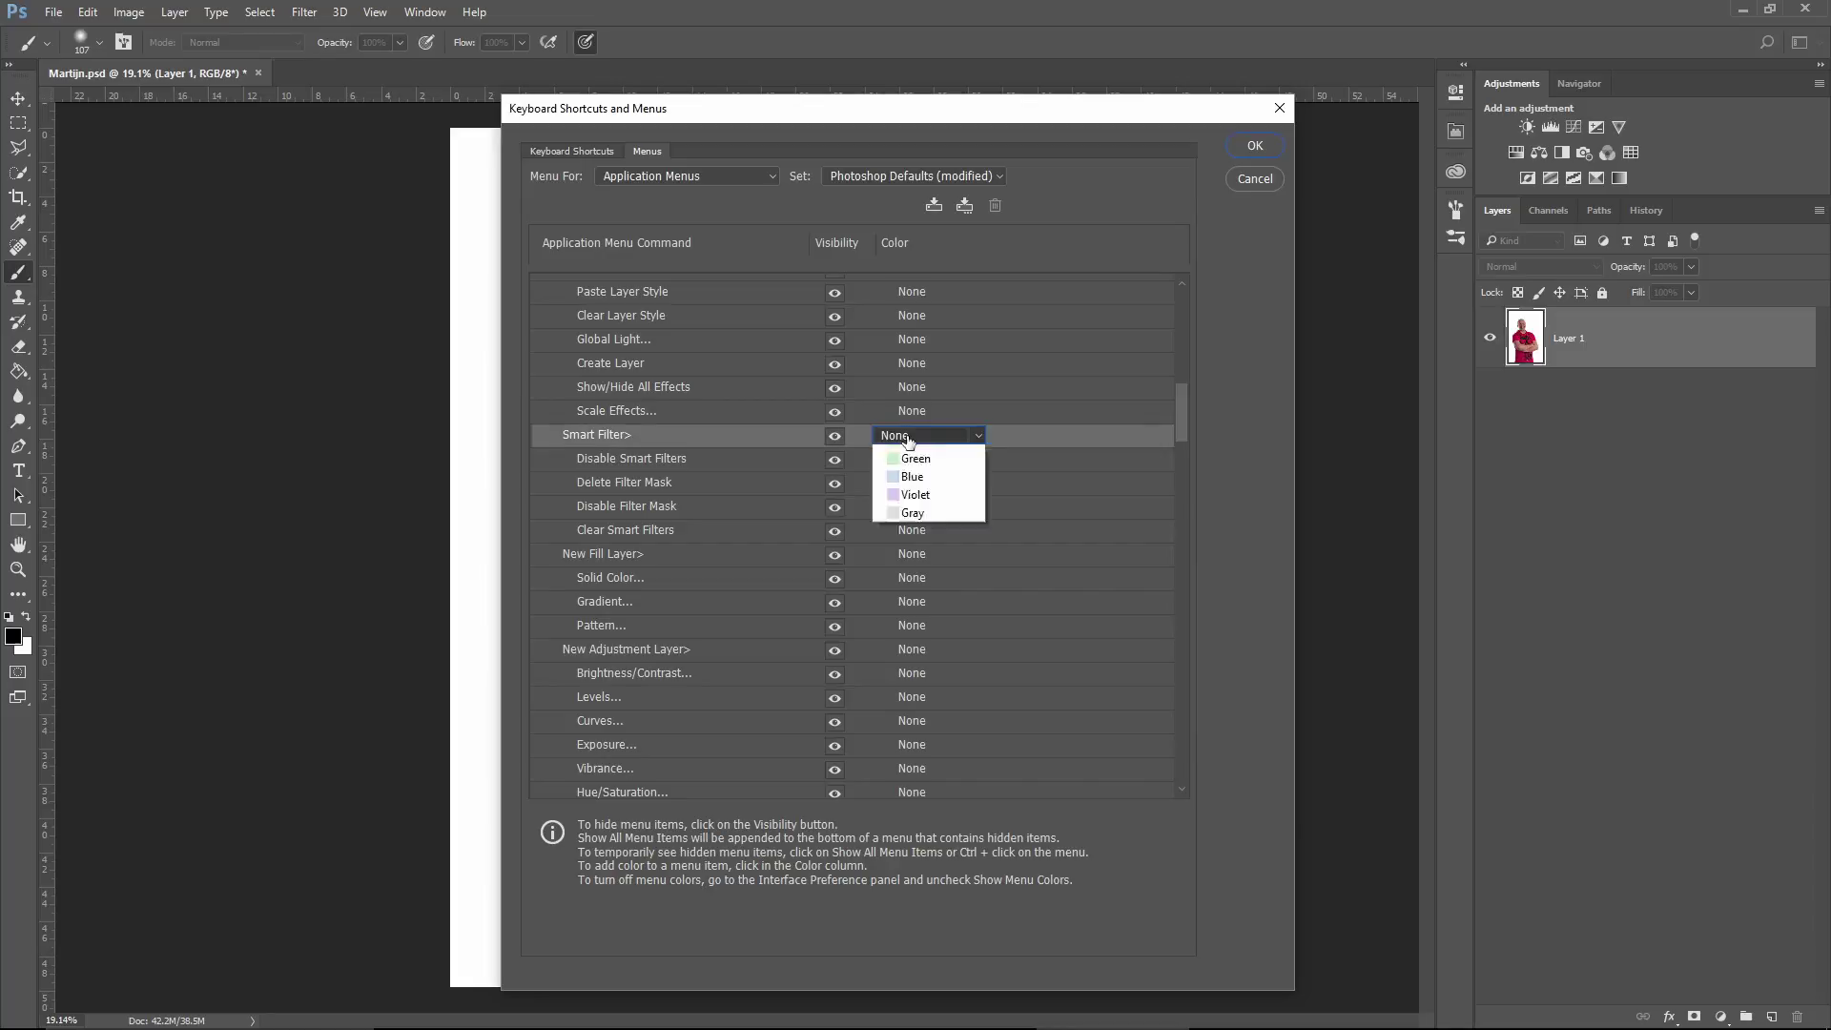
click(906, 437)
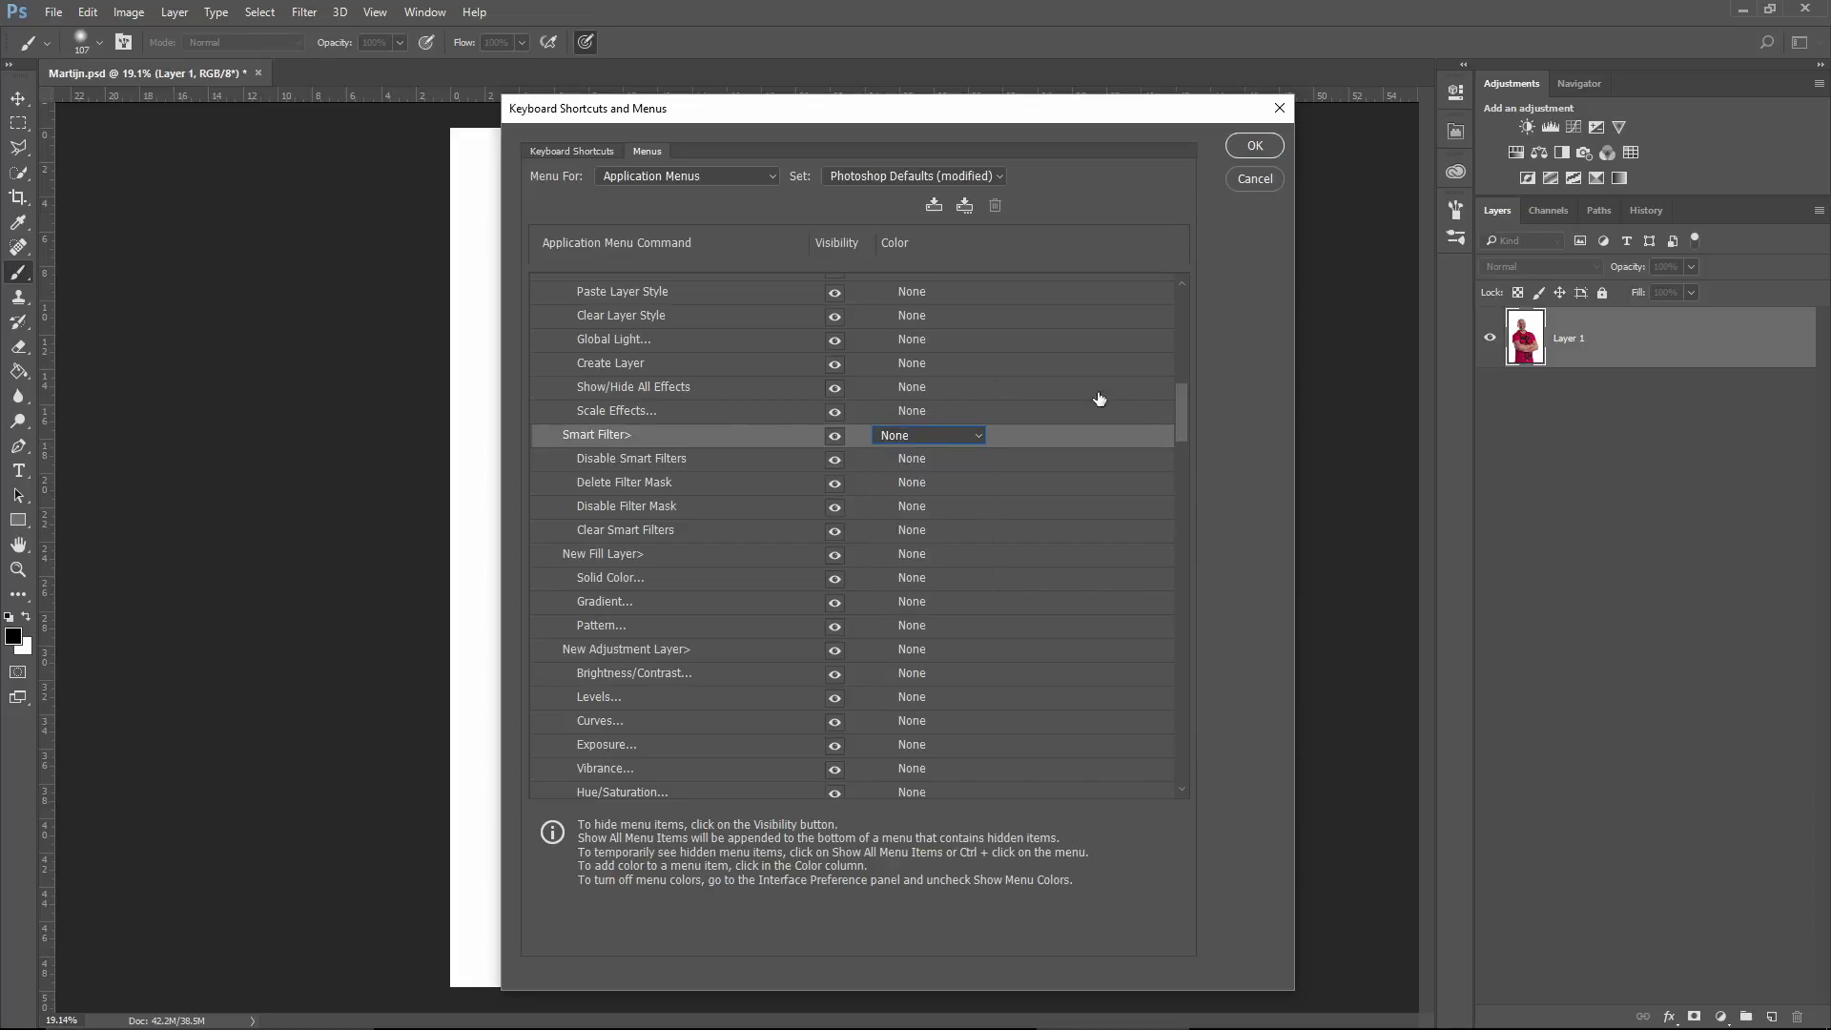
drag(1181, 421, 1169, 544)
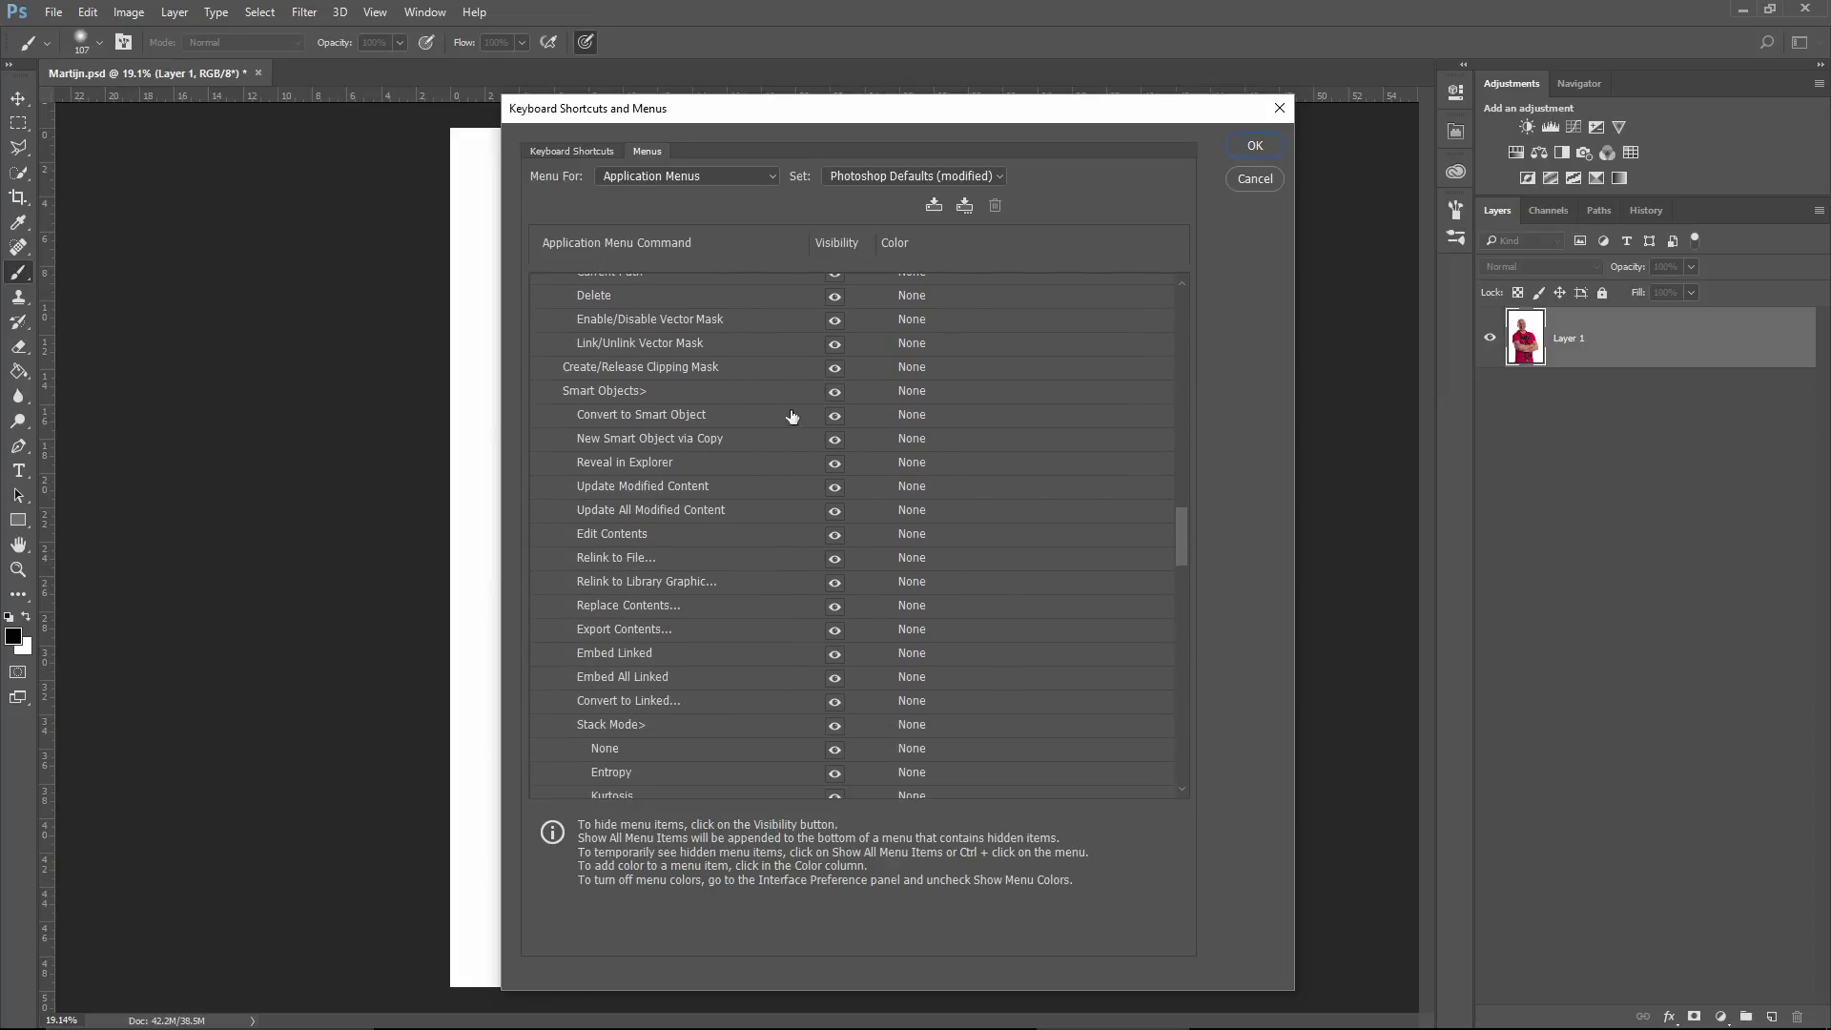
- Colour Smart Objects> and Convert to Smart Object Orange, then hide the Matting> submenu
click(901, 393)
click(947, 466)
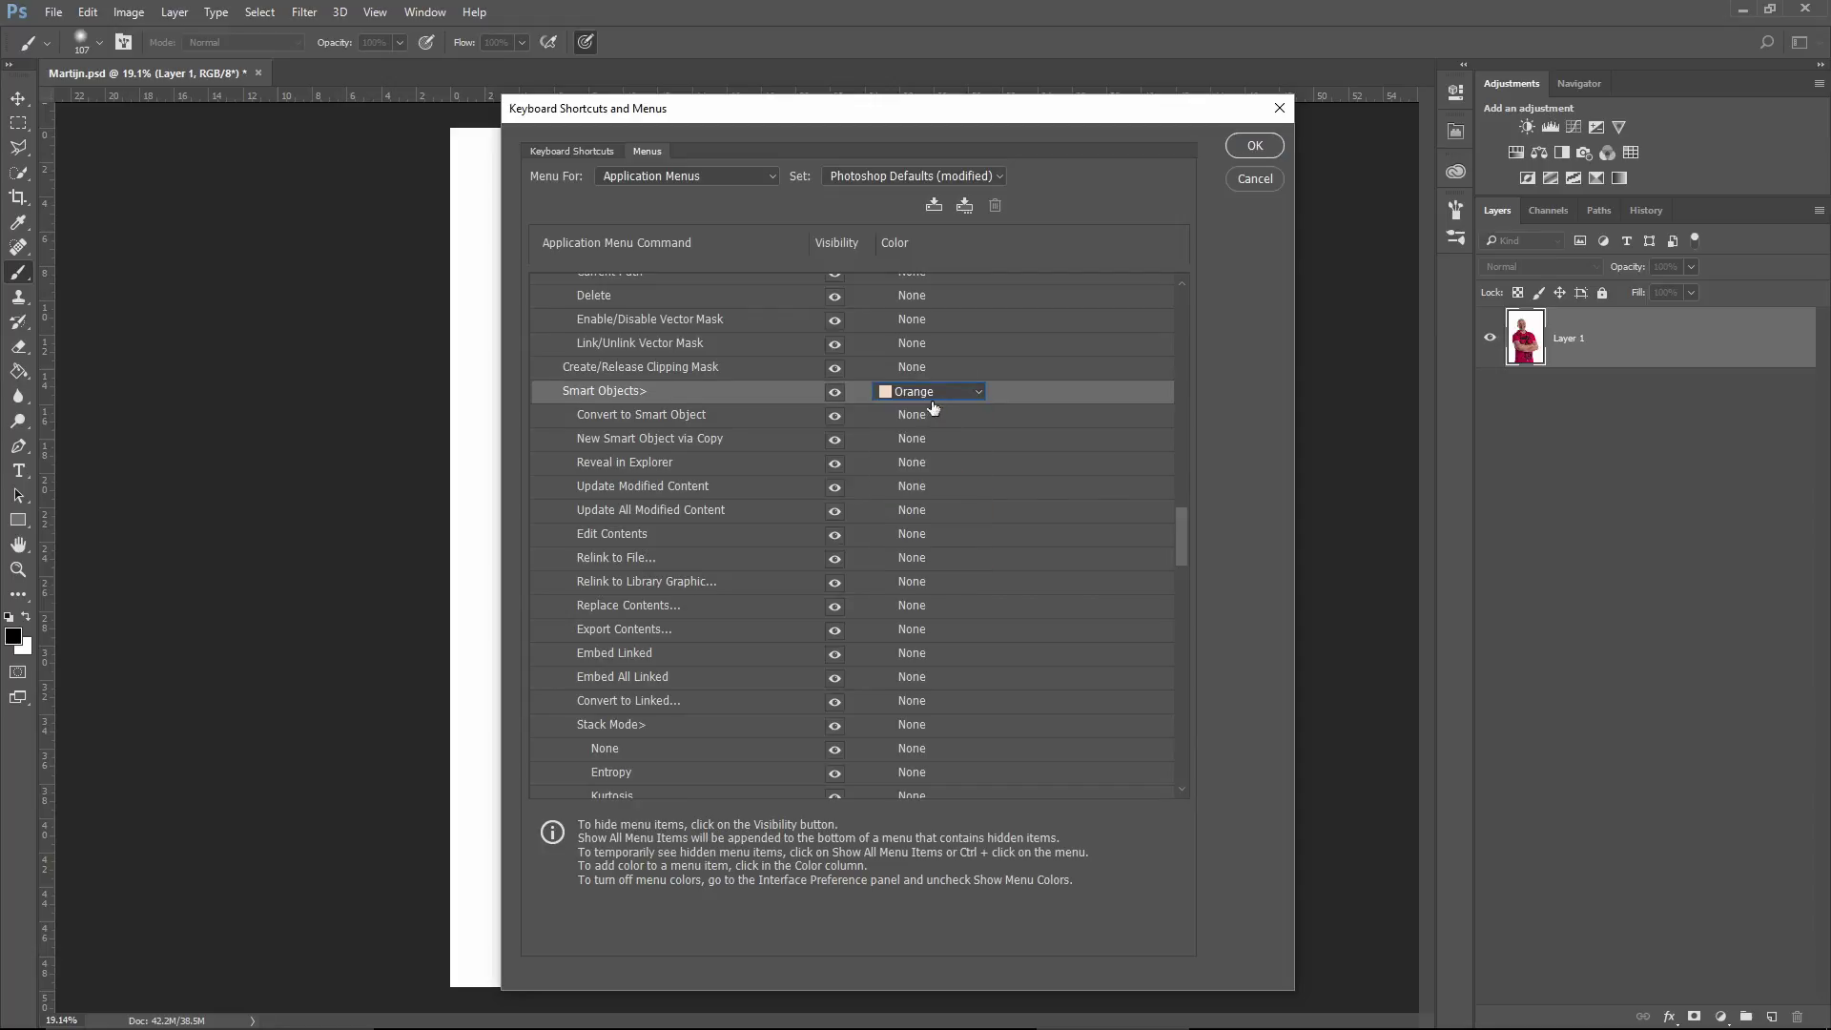
click(933, 417)
click(940, 488)
drag(1179, 543, 1187, 749)
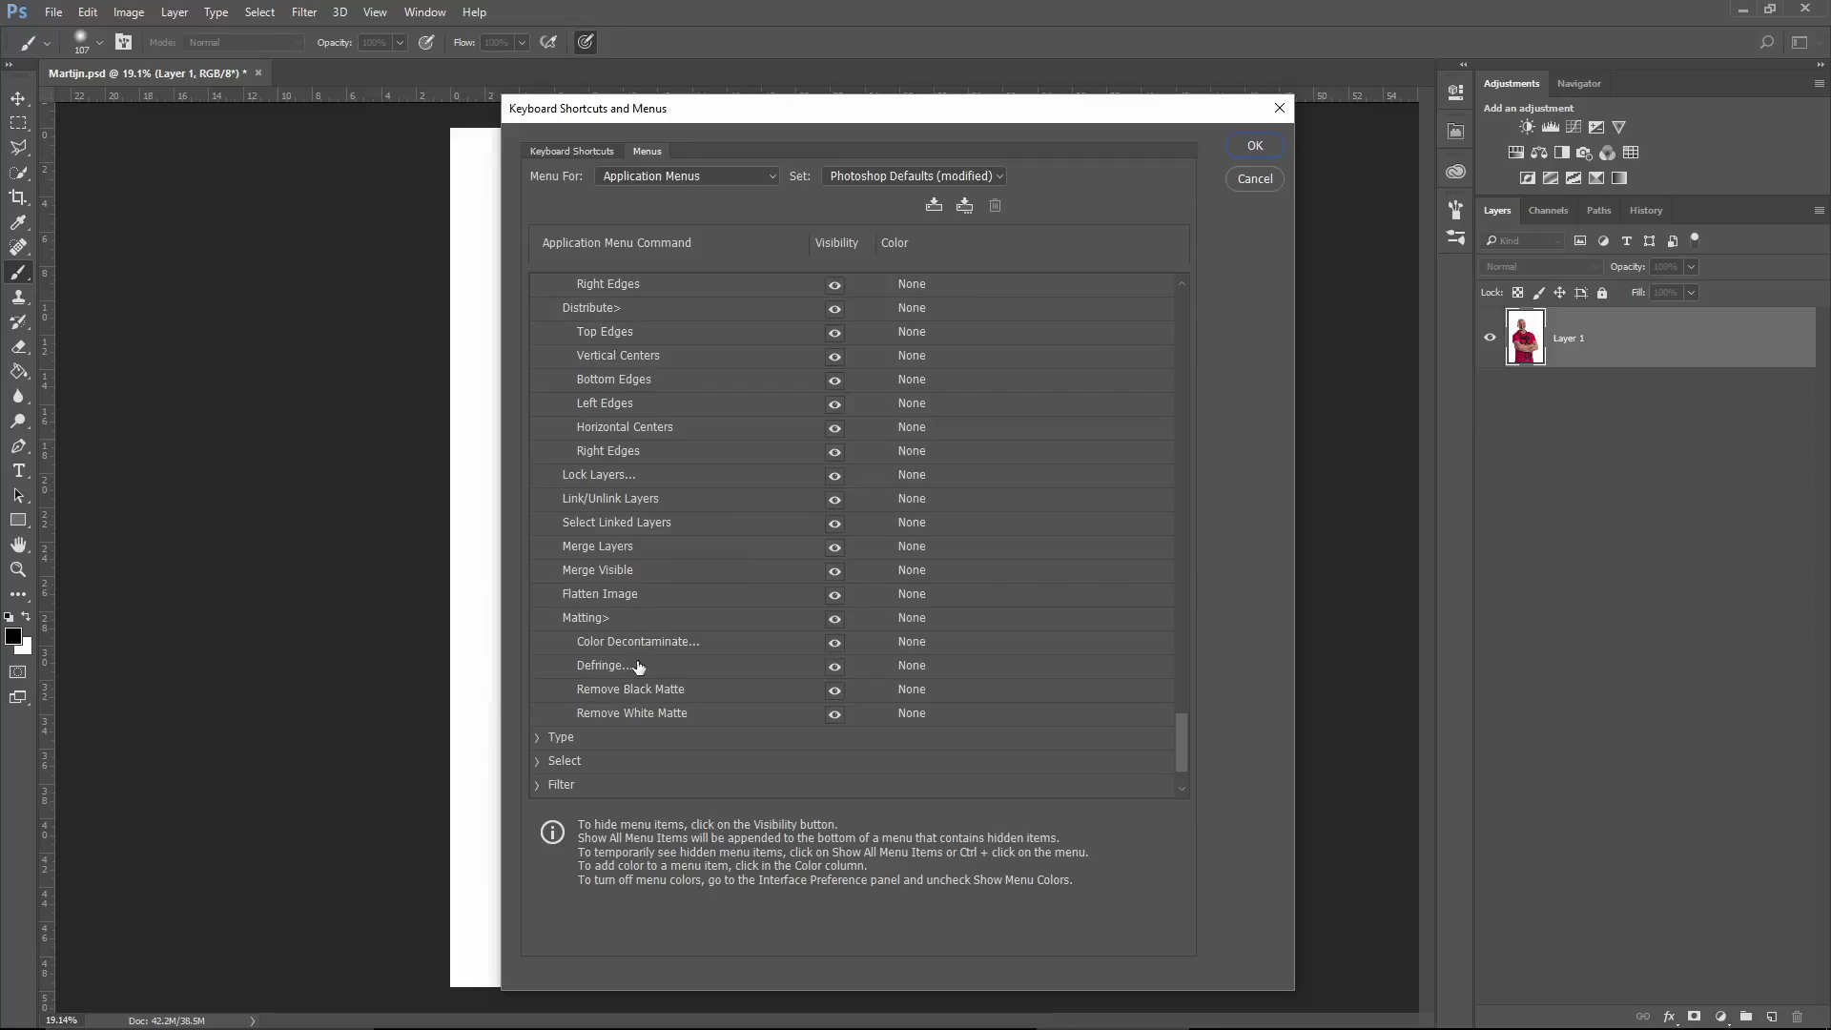
click(834, 620)
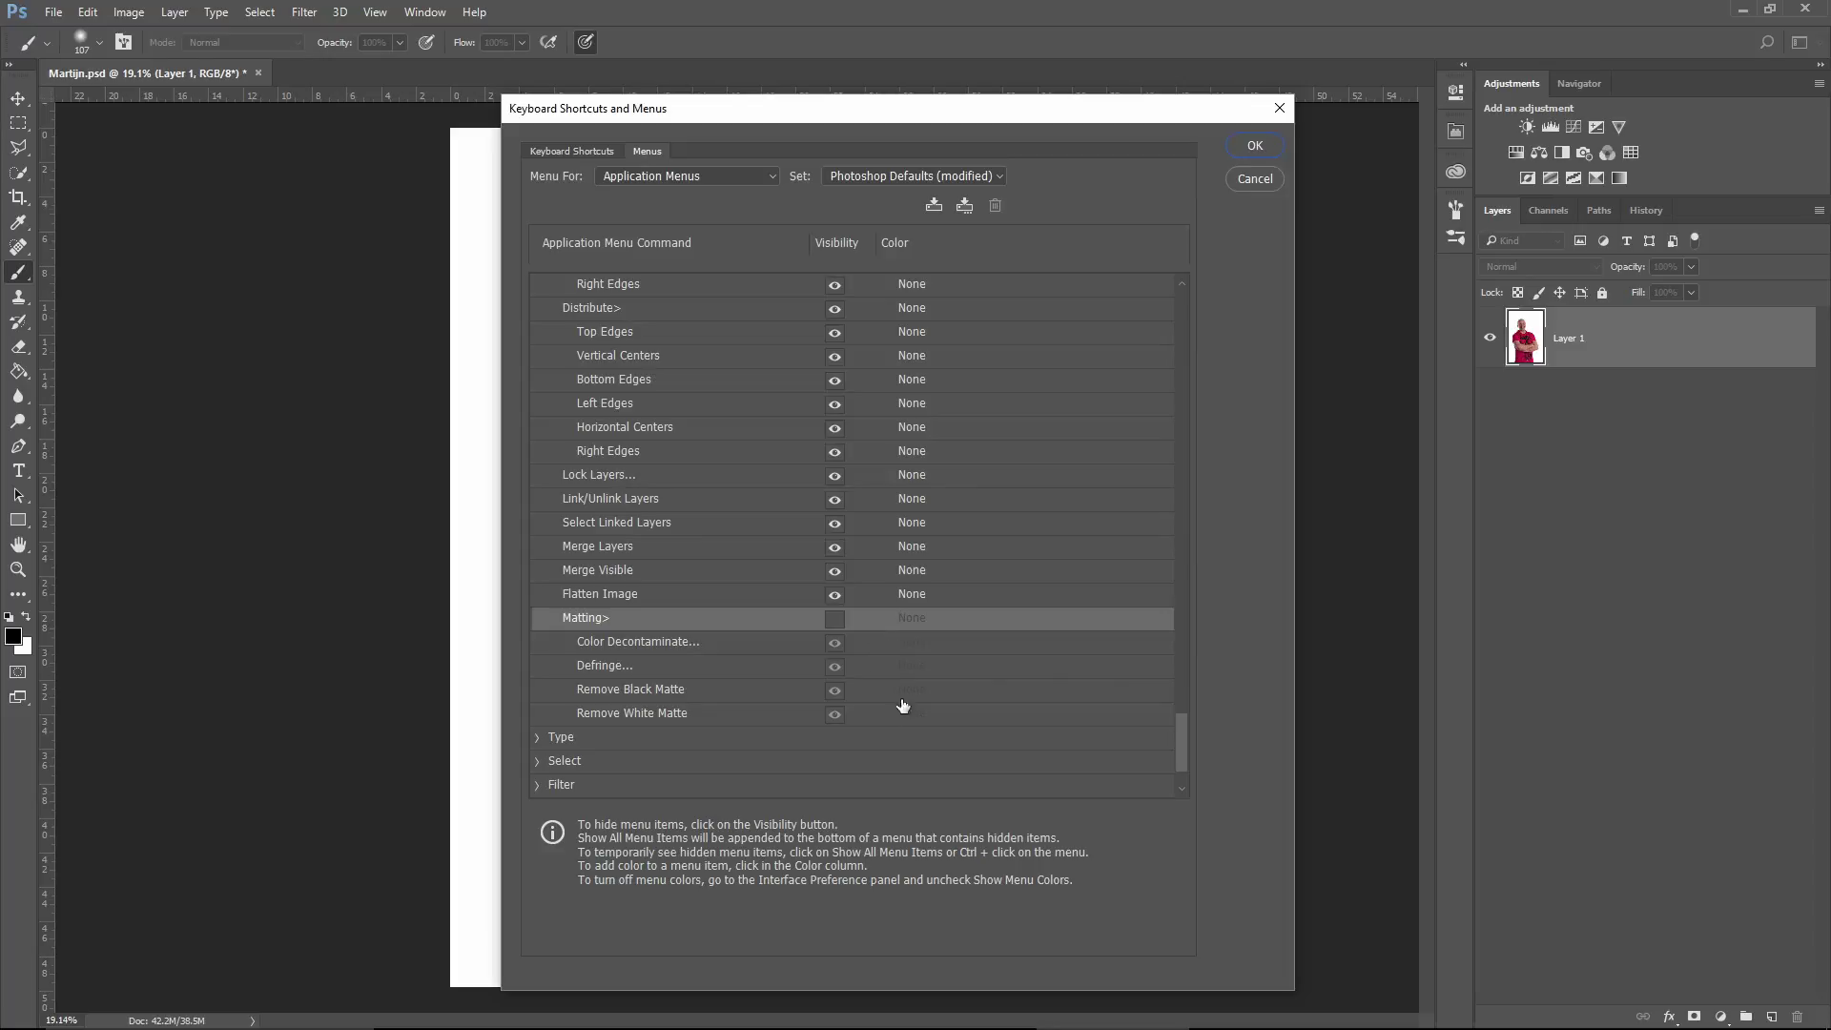
drag(1181, 735, 1392, 128)
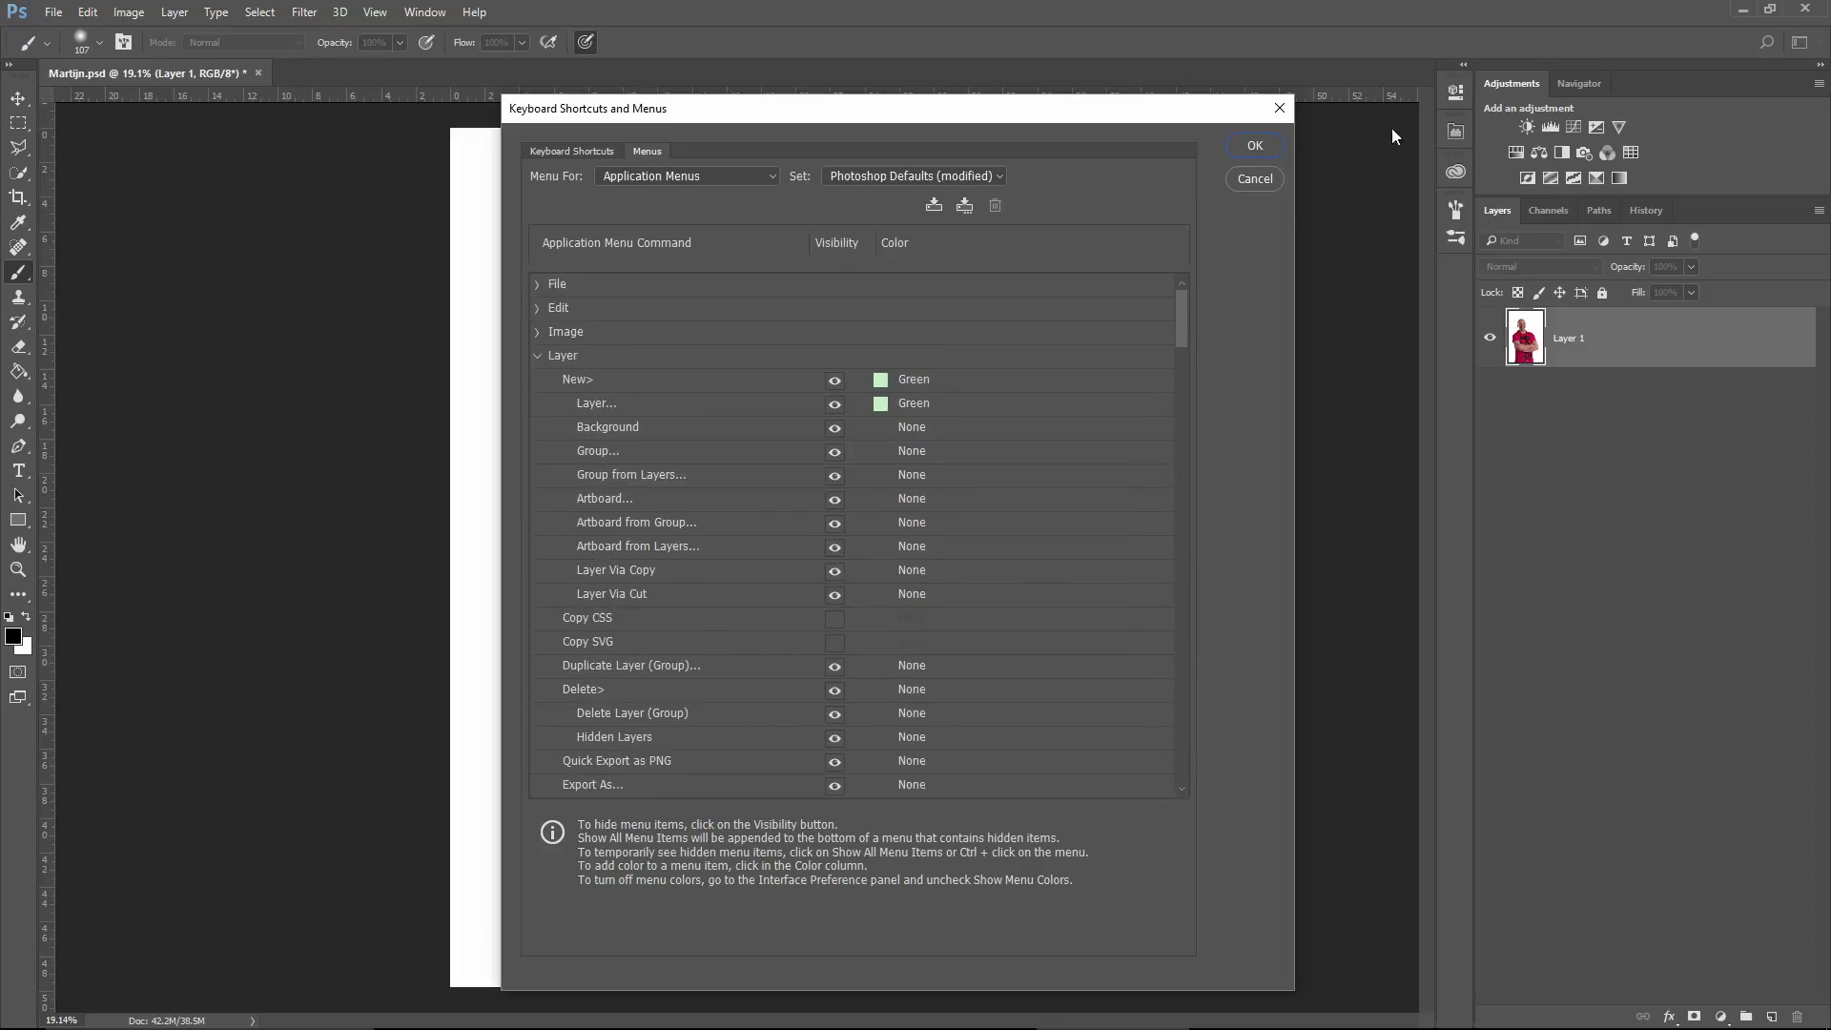
- Click OK, then check New in green and Smart Objects in orange in the Layer menu
click(1252, 149)
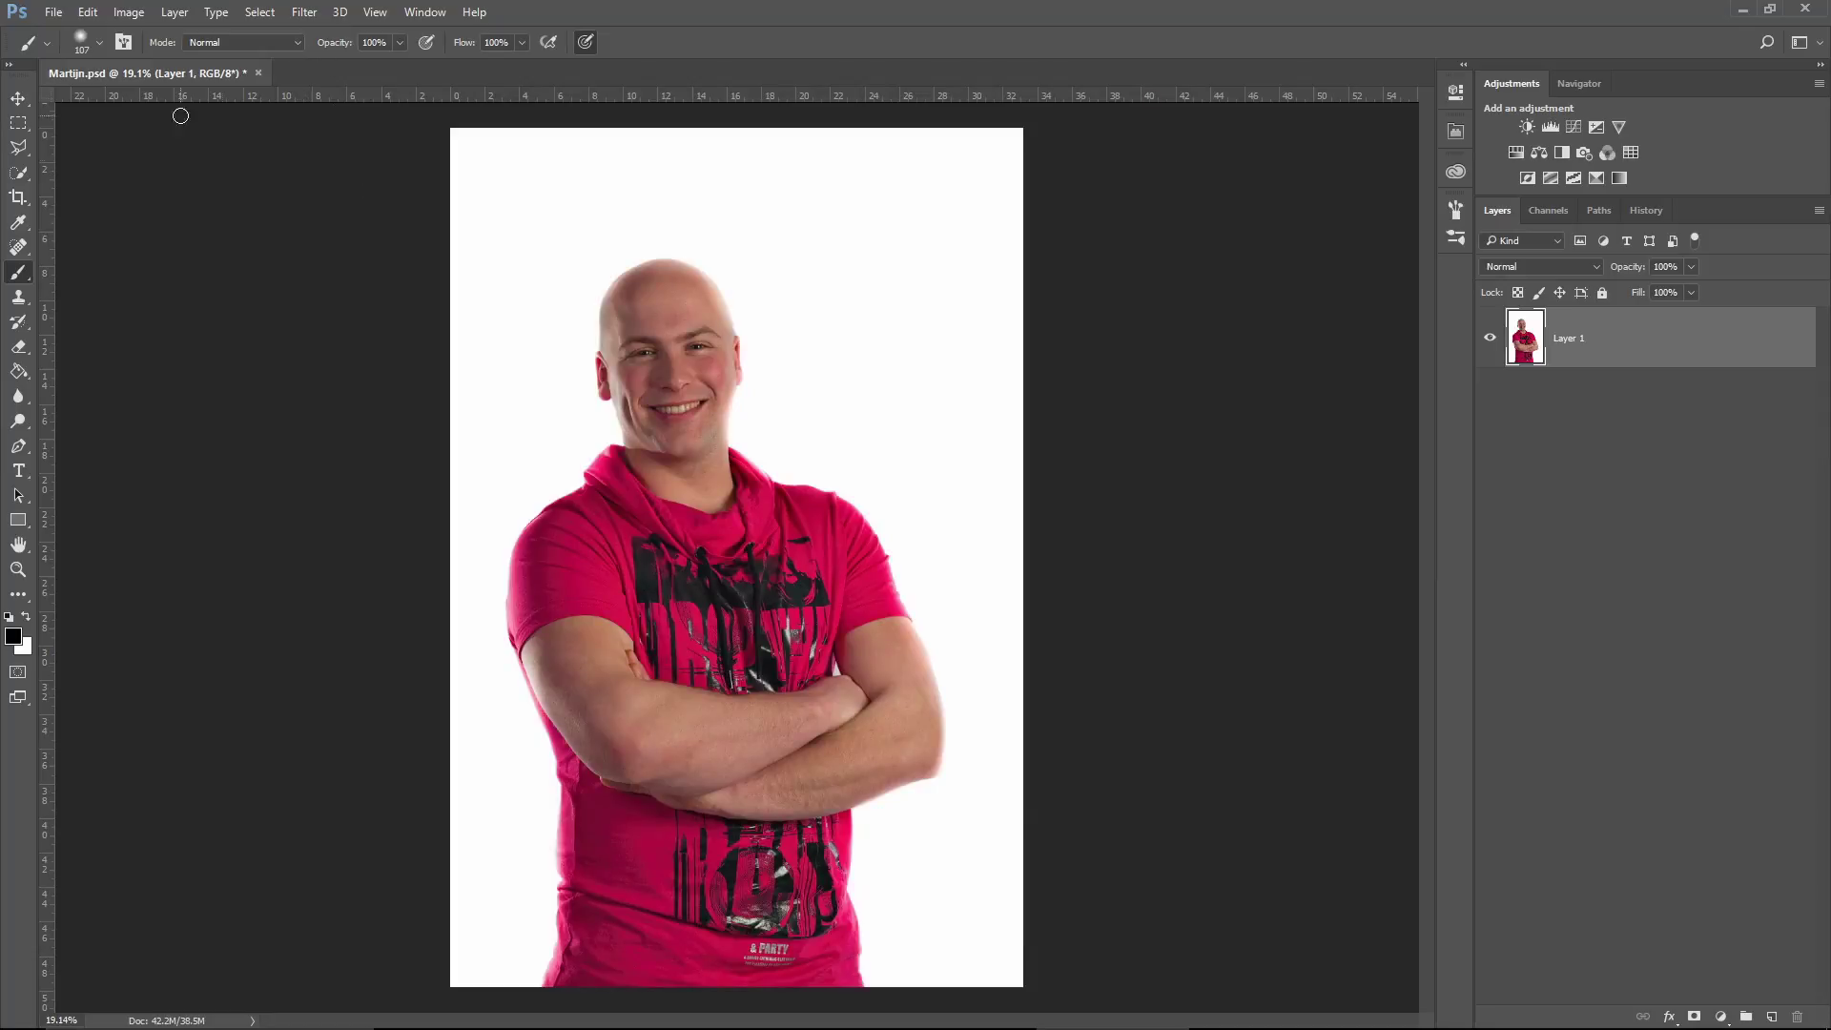
click(175, 12)
mouse_move(186, 36)
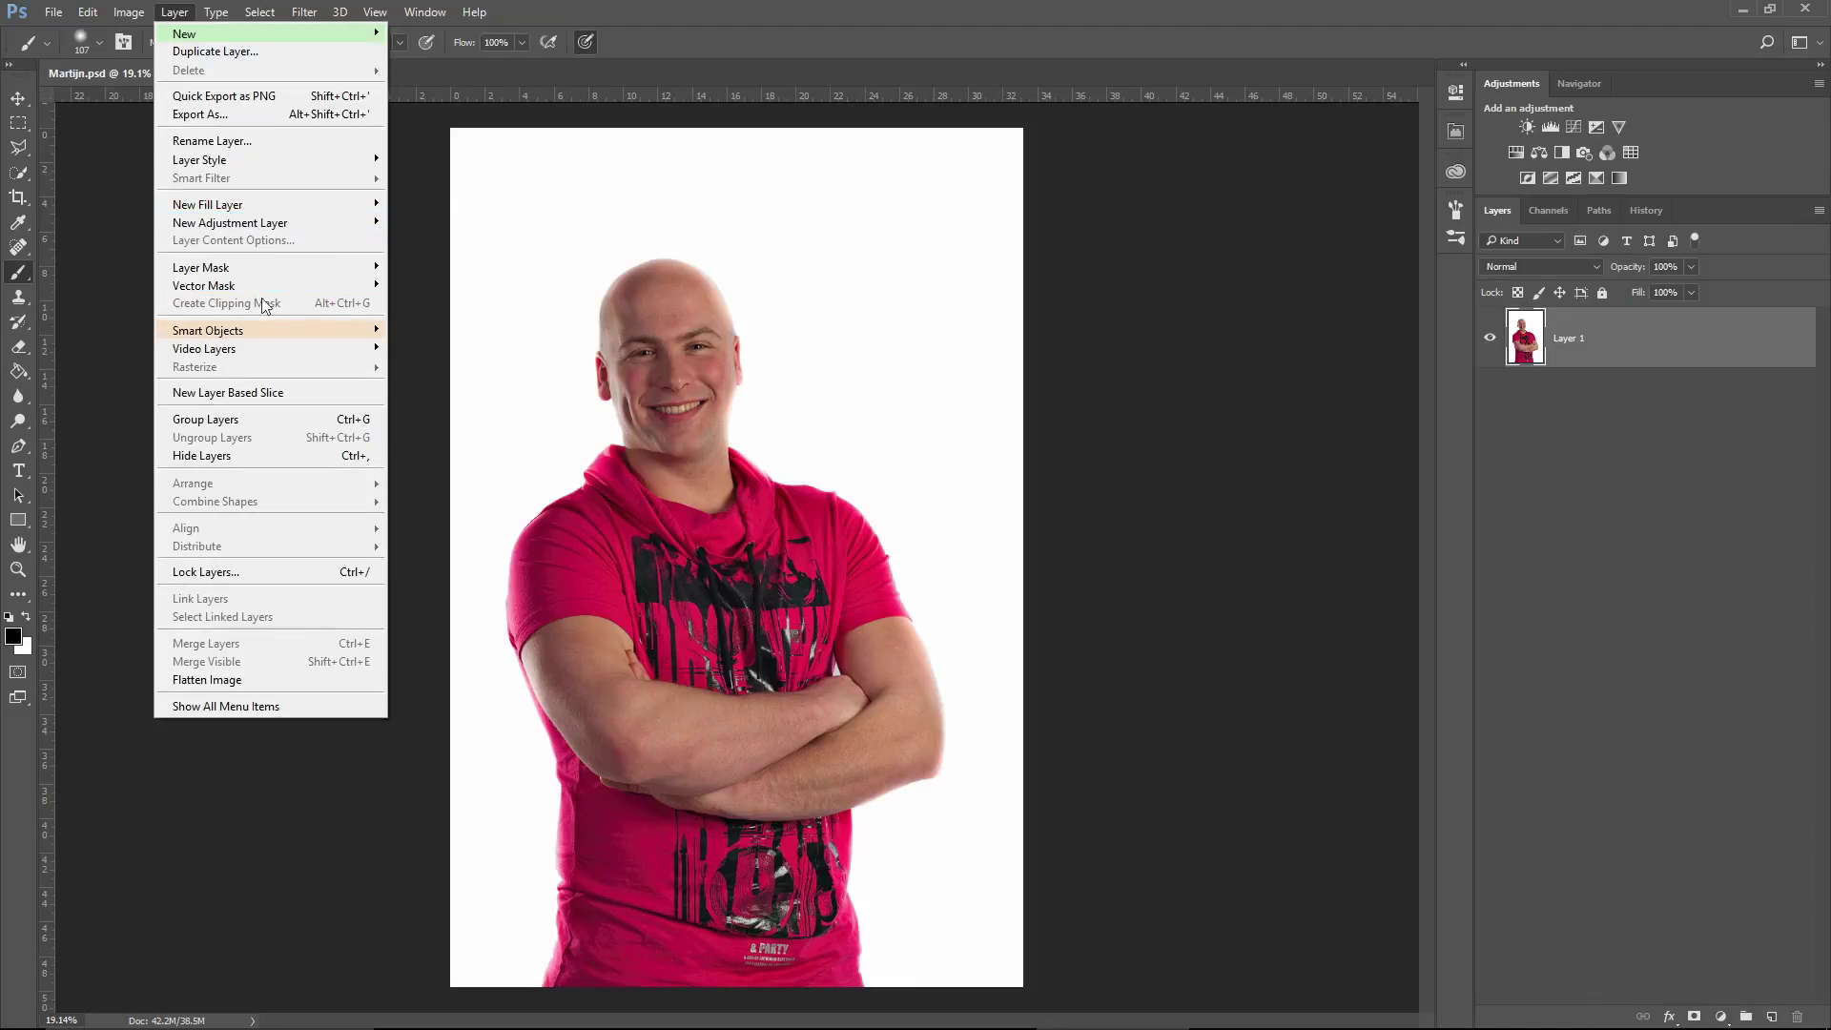
mouse_move(304, 324)
click(1107, 302)
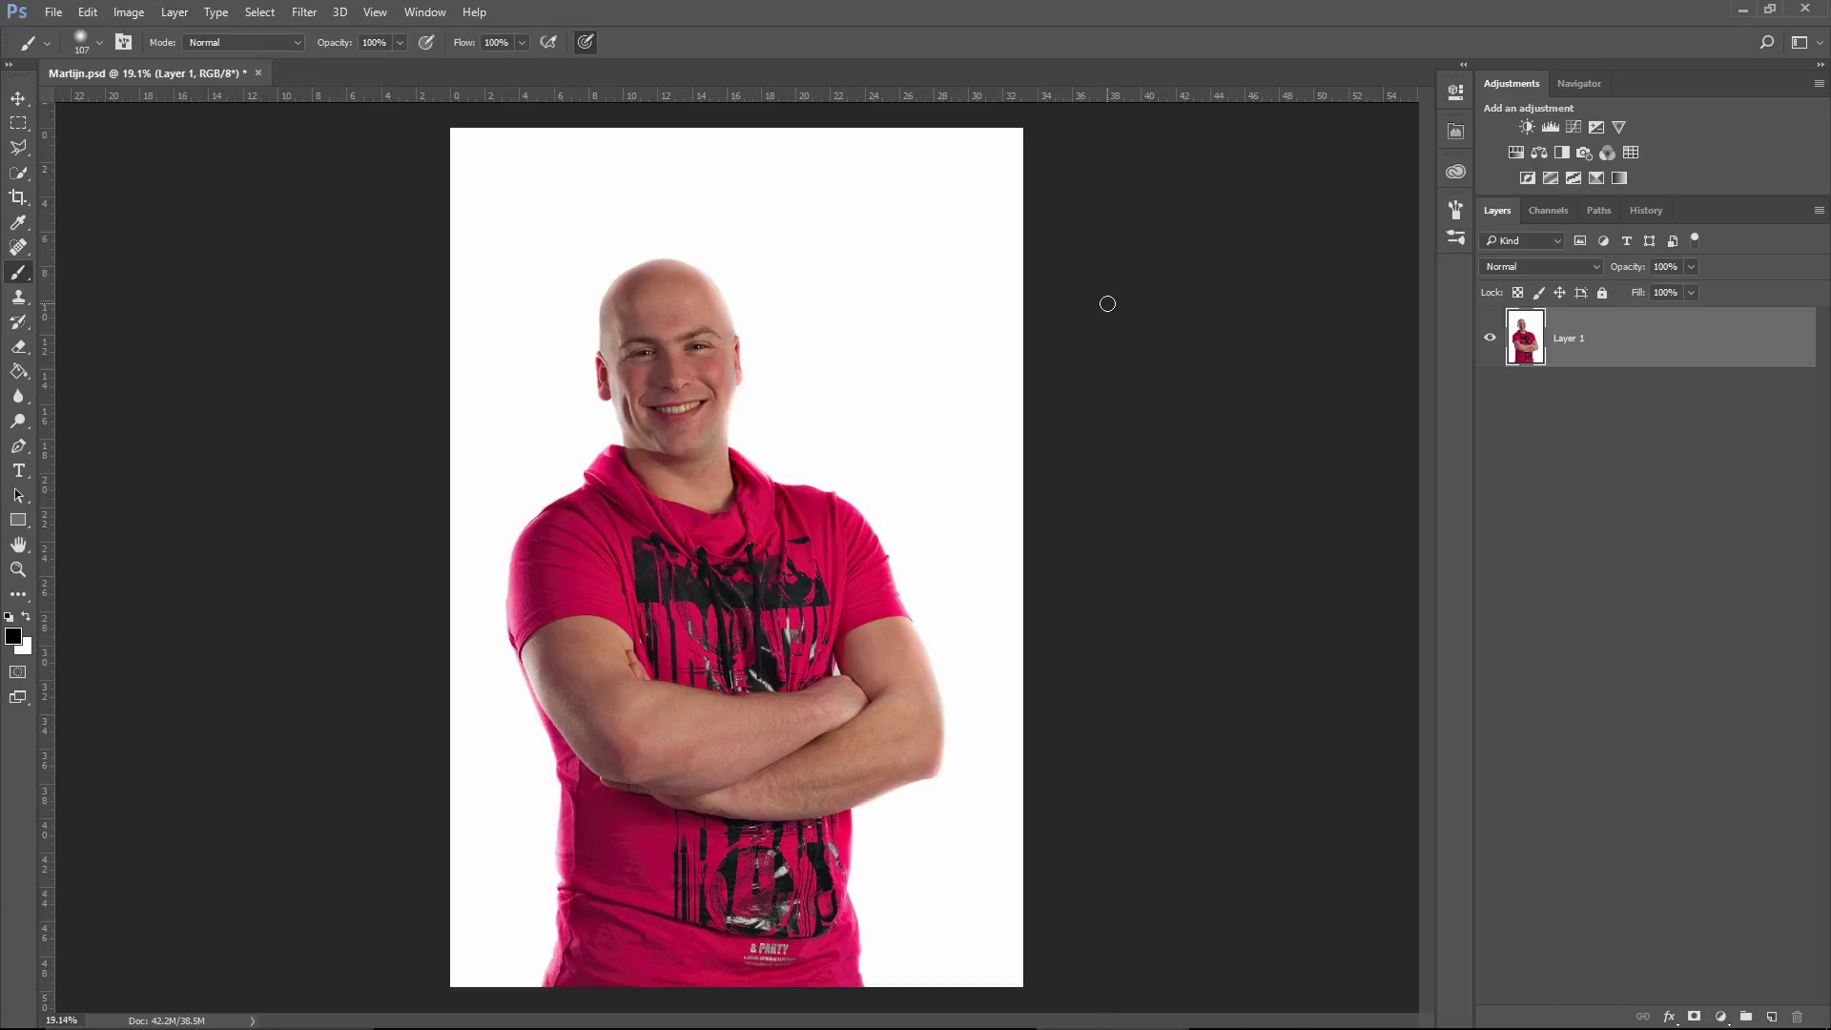